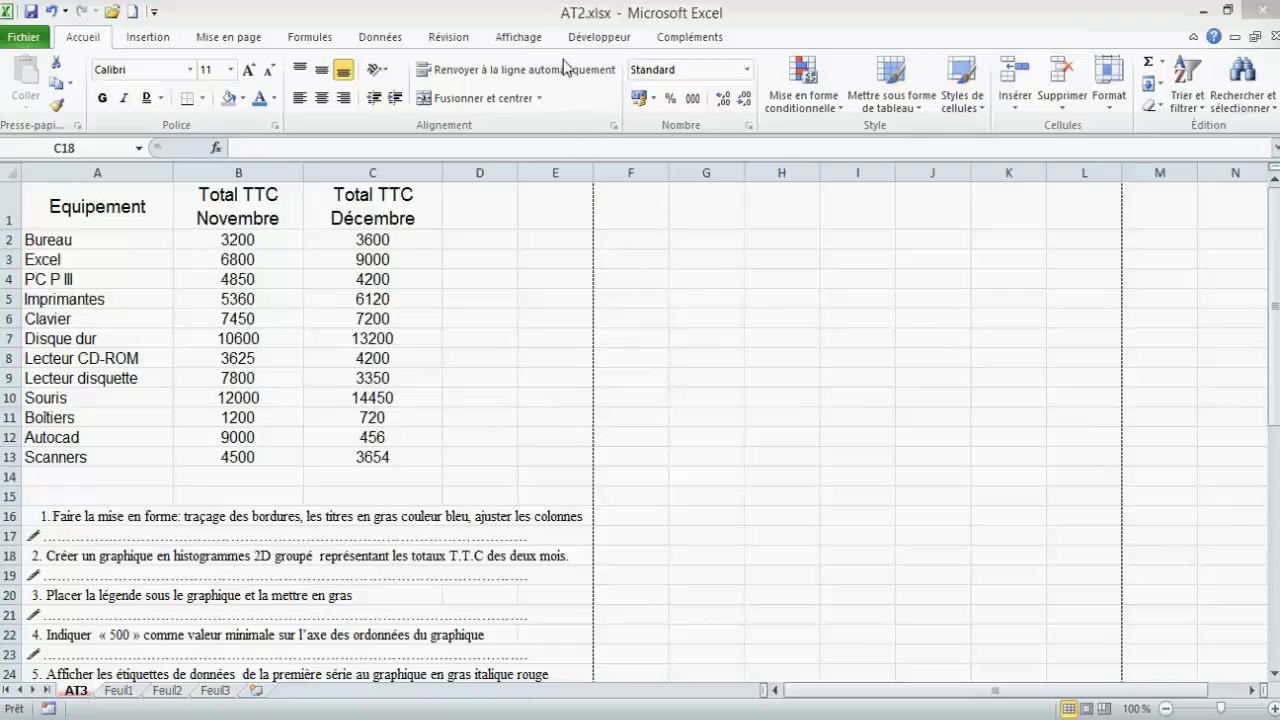
# Split the AT3 sheet into two panes at row 15 from the Affichage tab
pyautogui.click(518, 37)
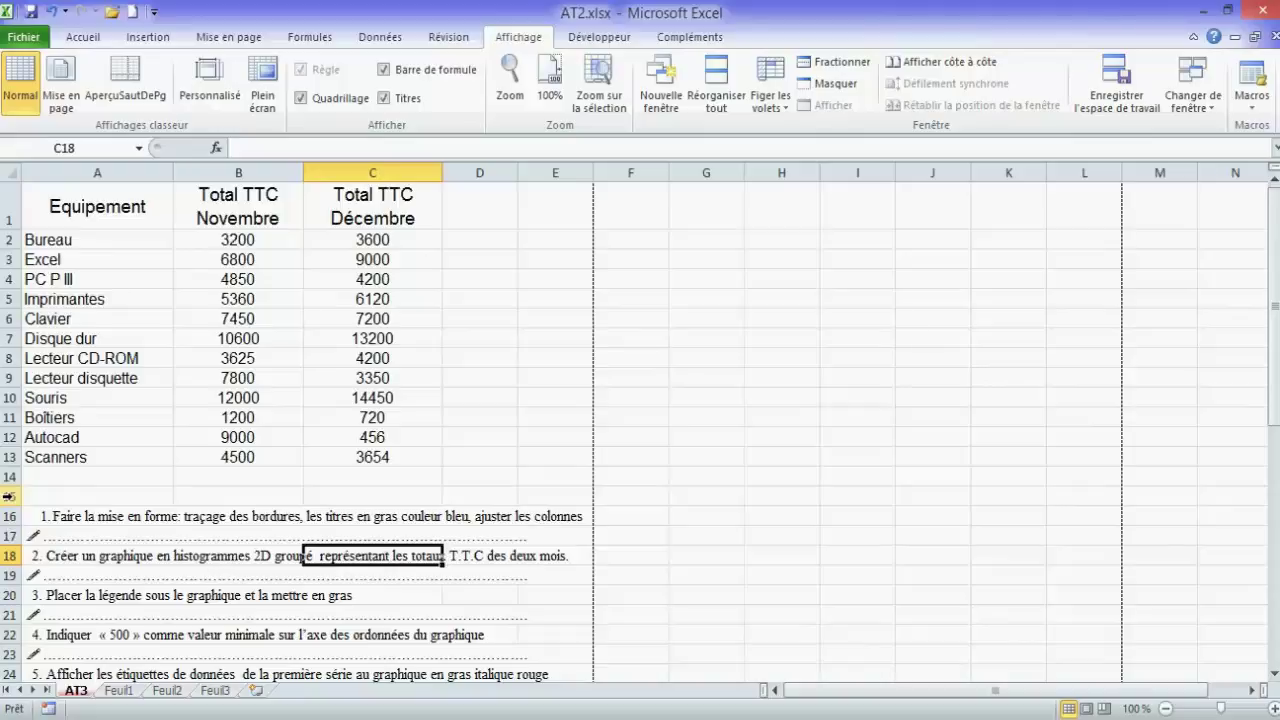
pyautogui.click(8, 496)
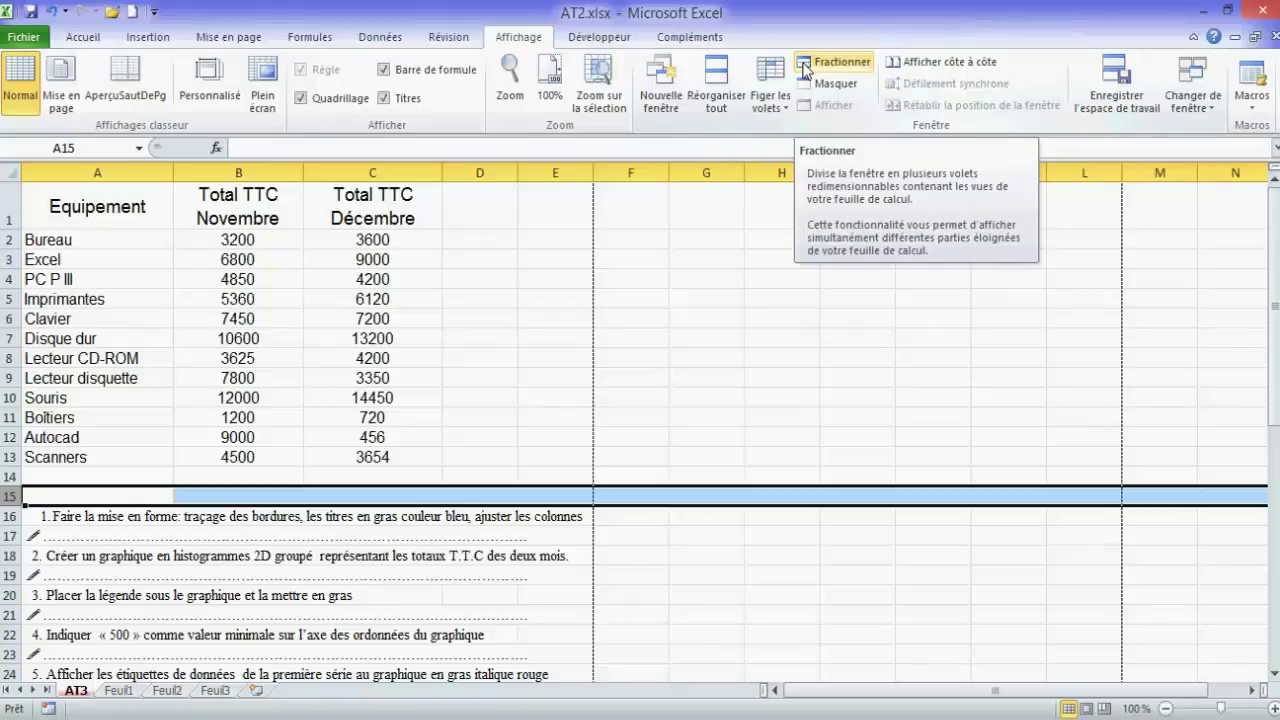
pyautogui.click(804, 70)
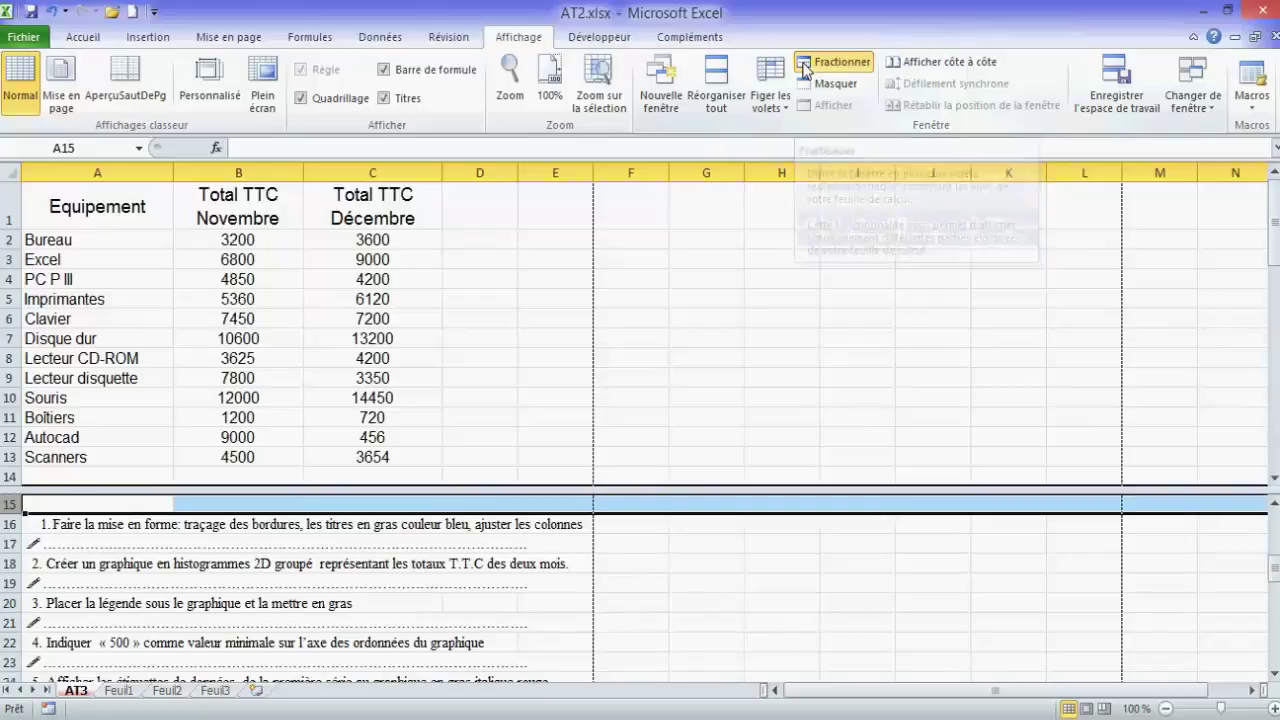
pyautogui.click(552, 546)
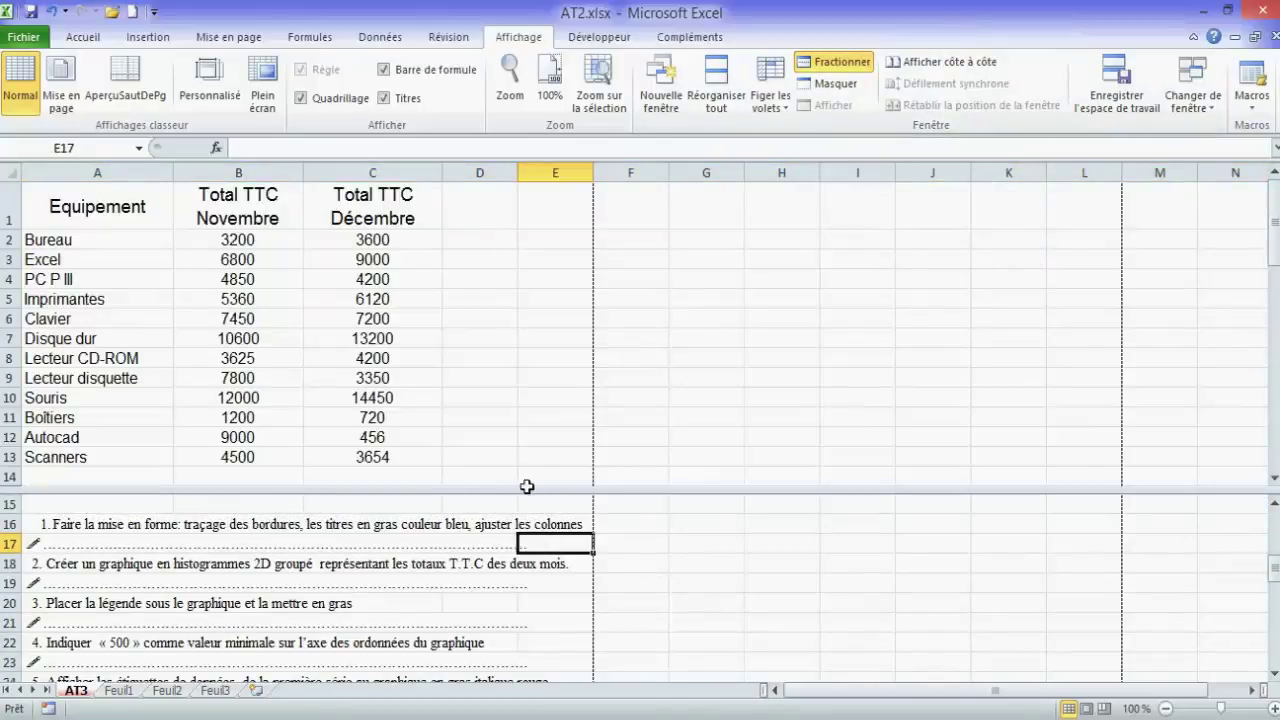
# Zoom the sheet to 110% and fine-tune the pane divider position just below row 14
pyautogui.click(1262, 708)
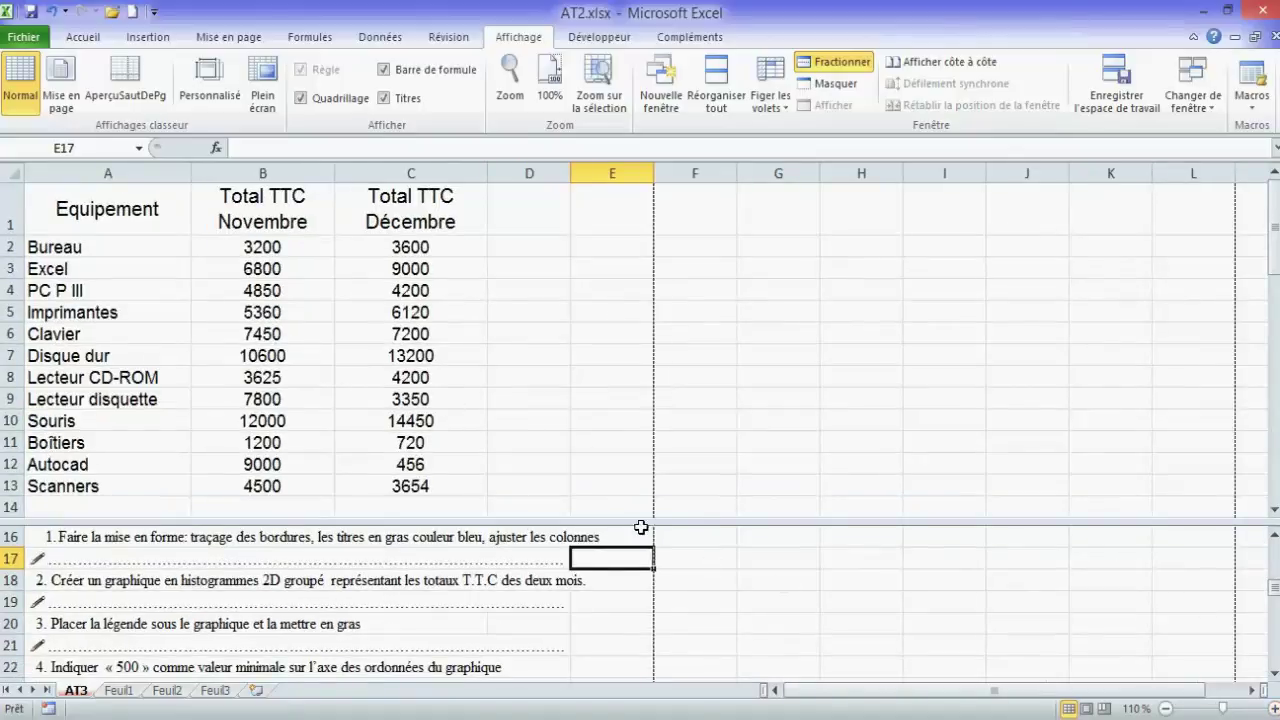
pyautogui.click(714, 505)
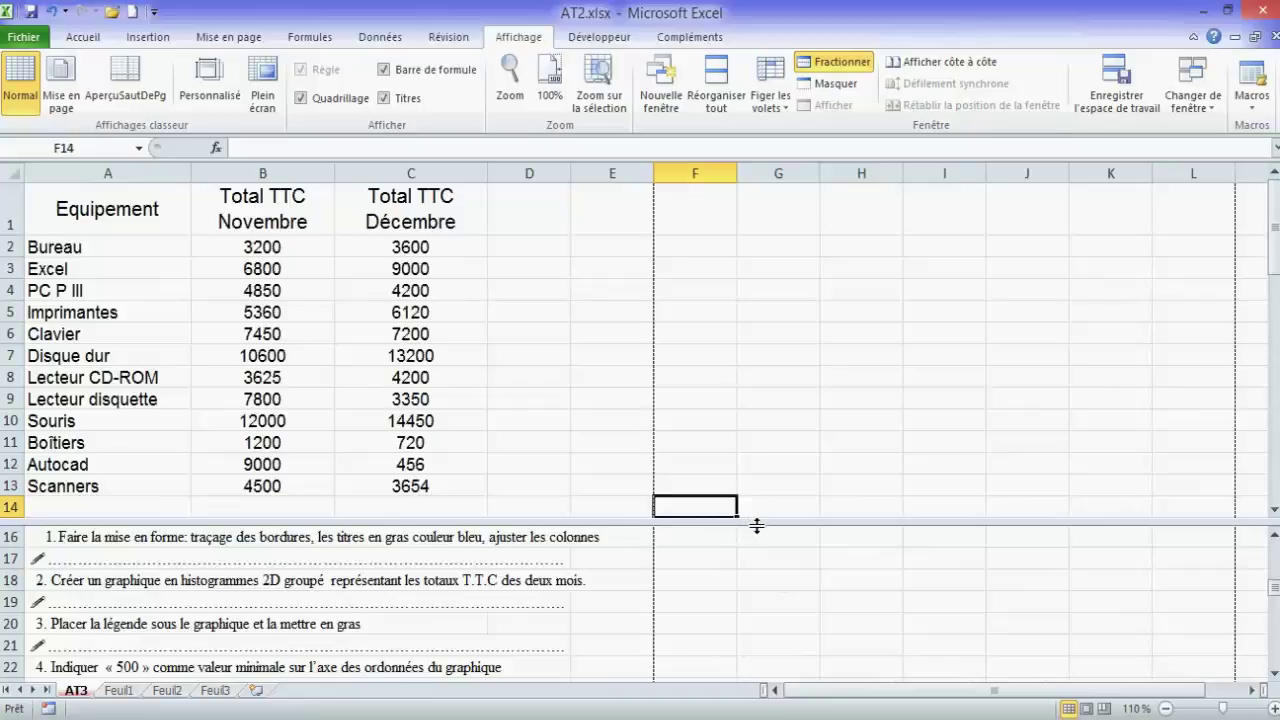
pyautogui.moveTo(759, 526); pyautogui.dragTo(756, 556)
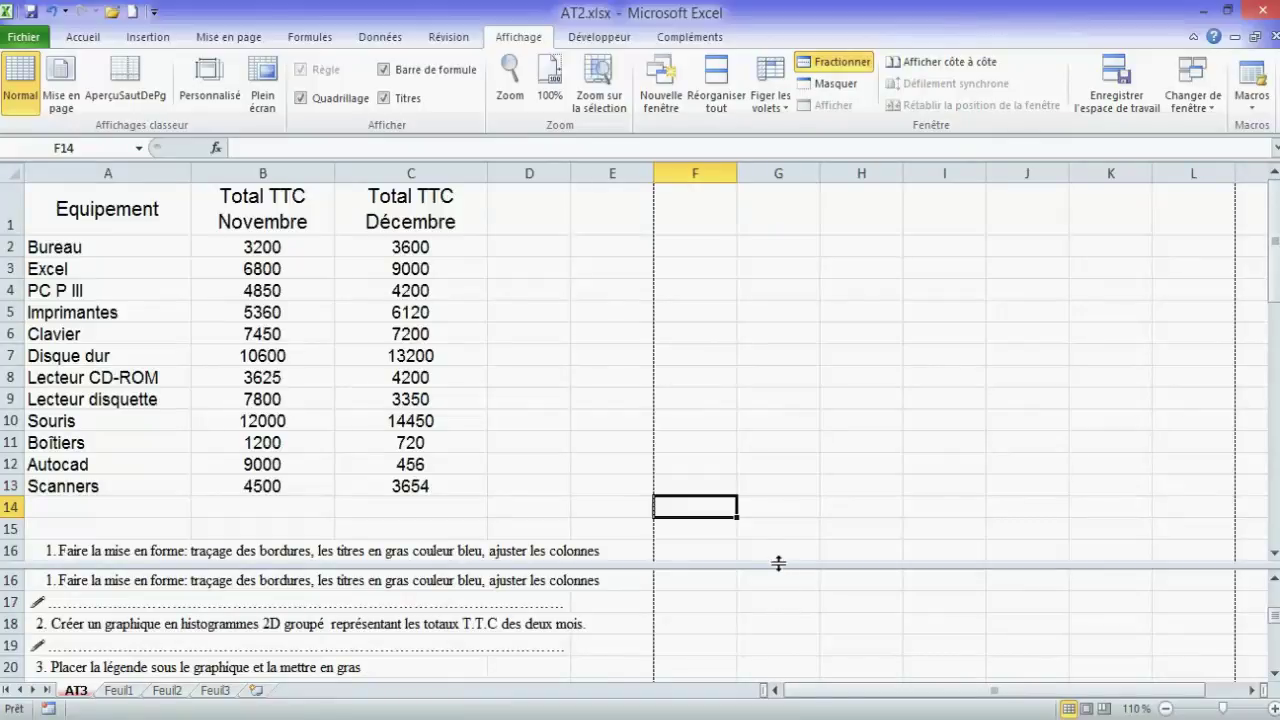
pyautogui.moveTo(778, 563); pyautogui.dragTo(777, 541)
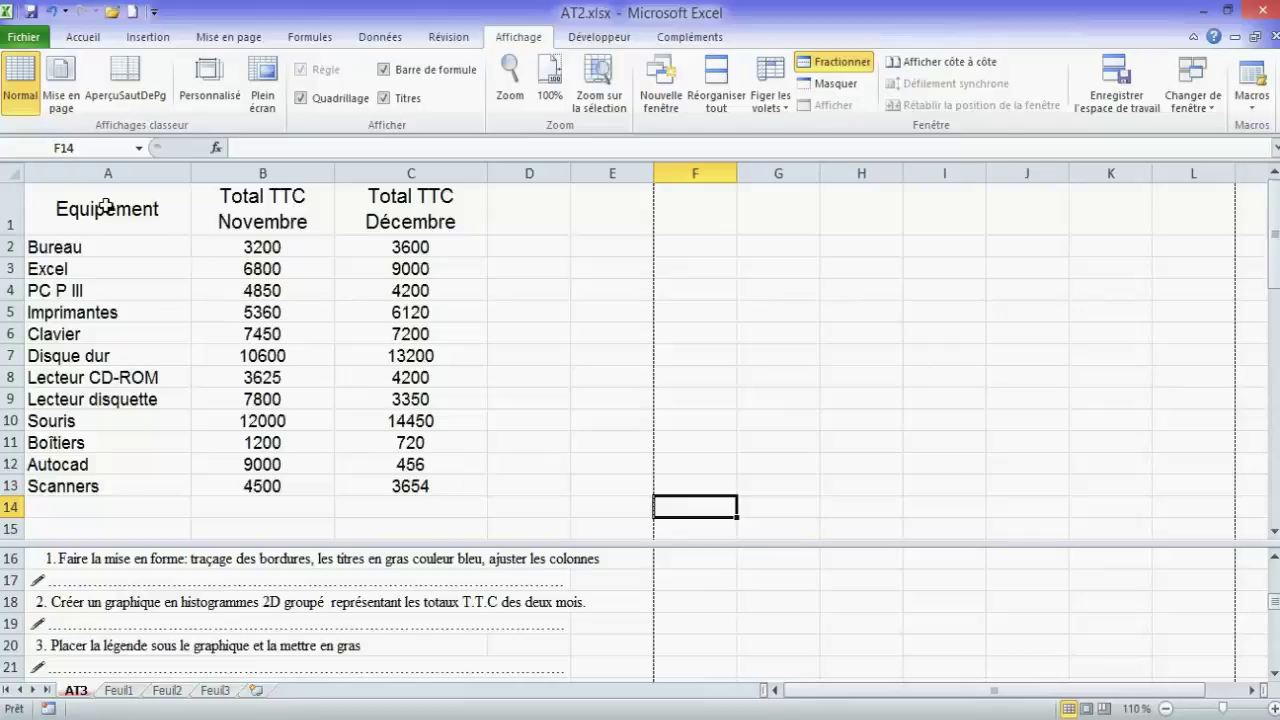
# Make headings A1:C1 and equipment names A2:A13 bold blue, then select the table A1:C13
pyautogui.moveTo(106, 206); pyautogui.dragTo(394, 212)
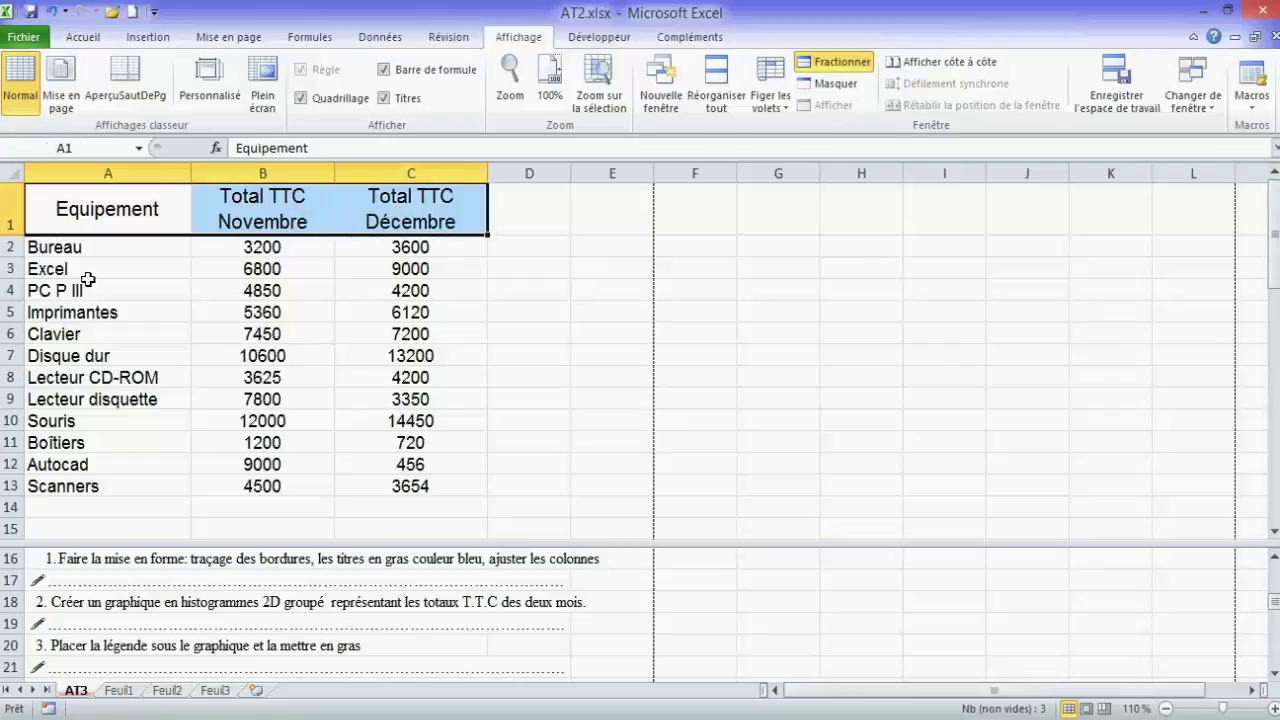
pyautogui.moveTo(86, 249); pyautogui.dragTo(80, 482)
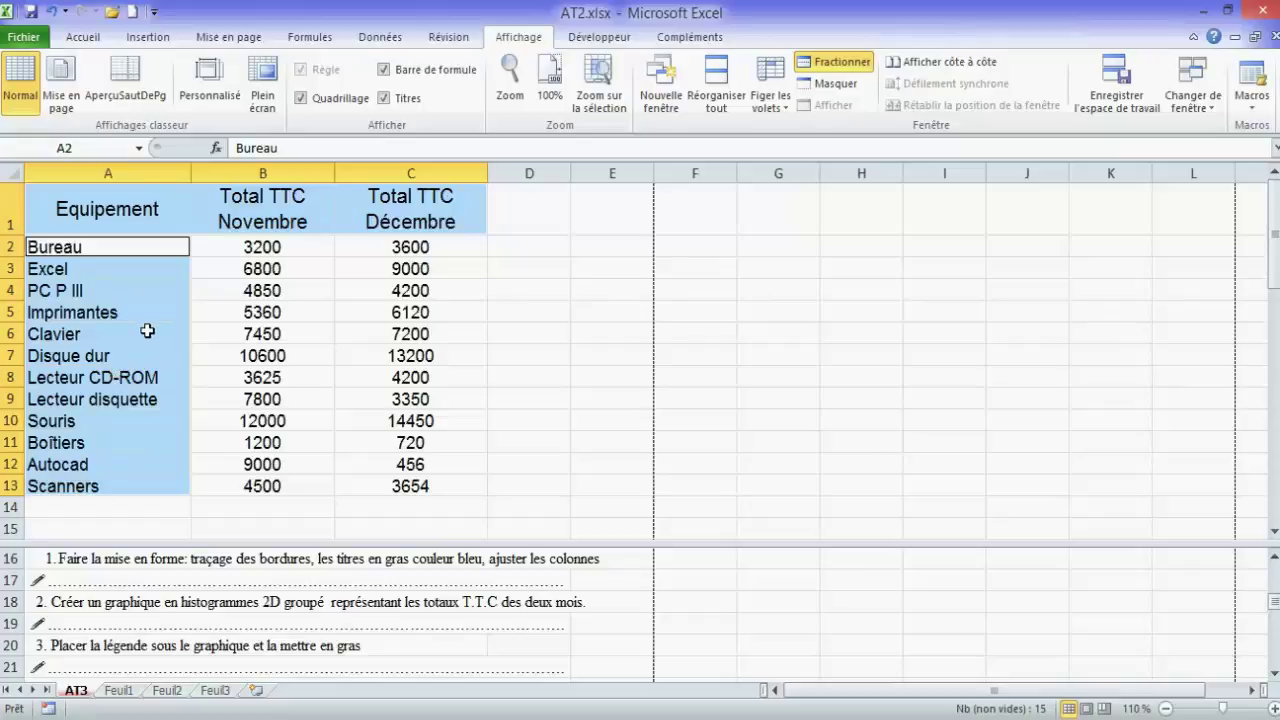
pyautogui.click(91, 42)
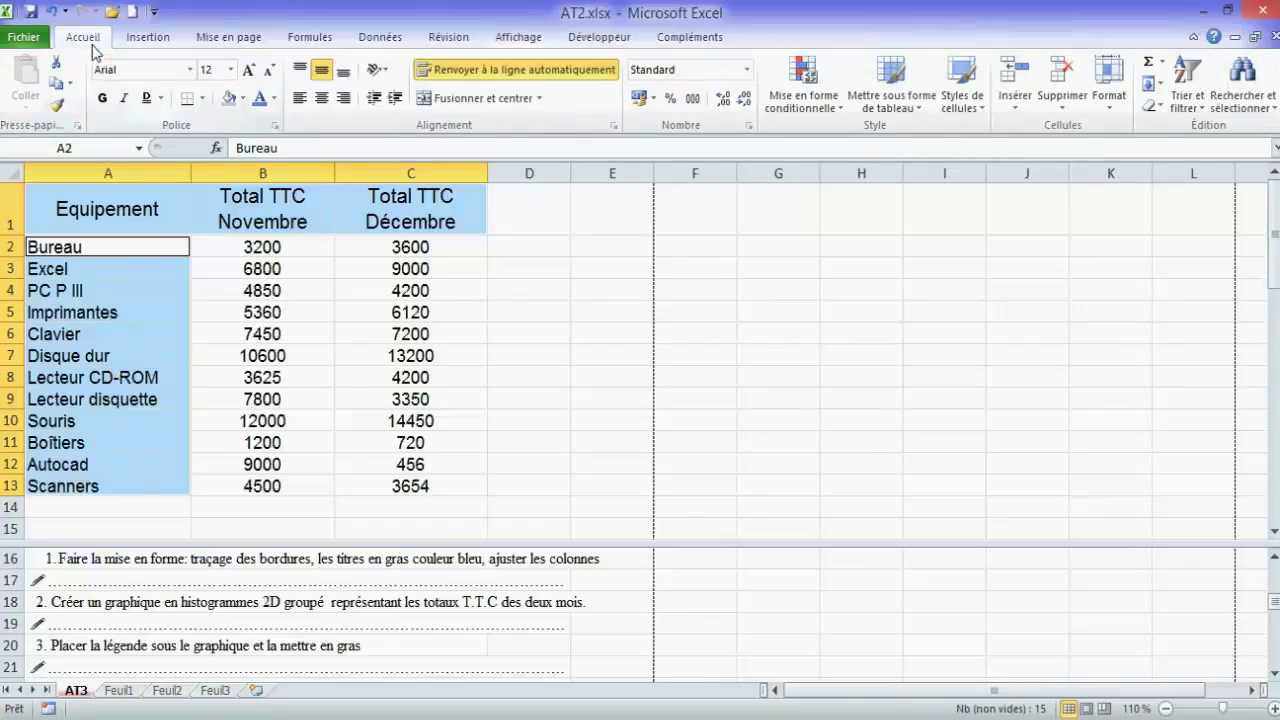
pyautogui.click(104, 102)
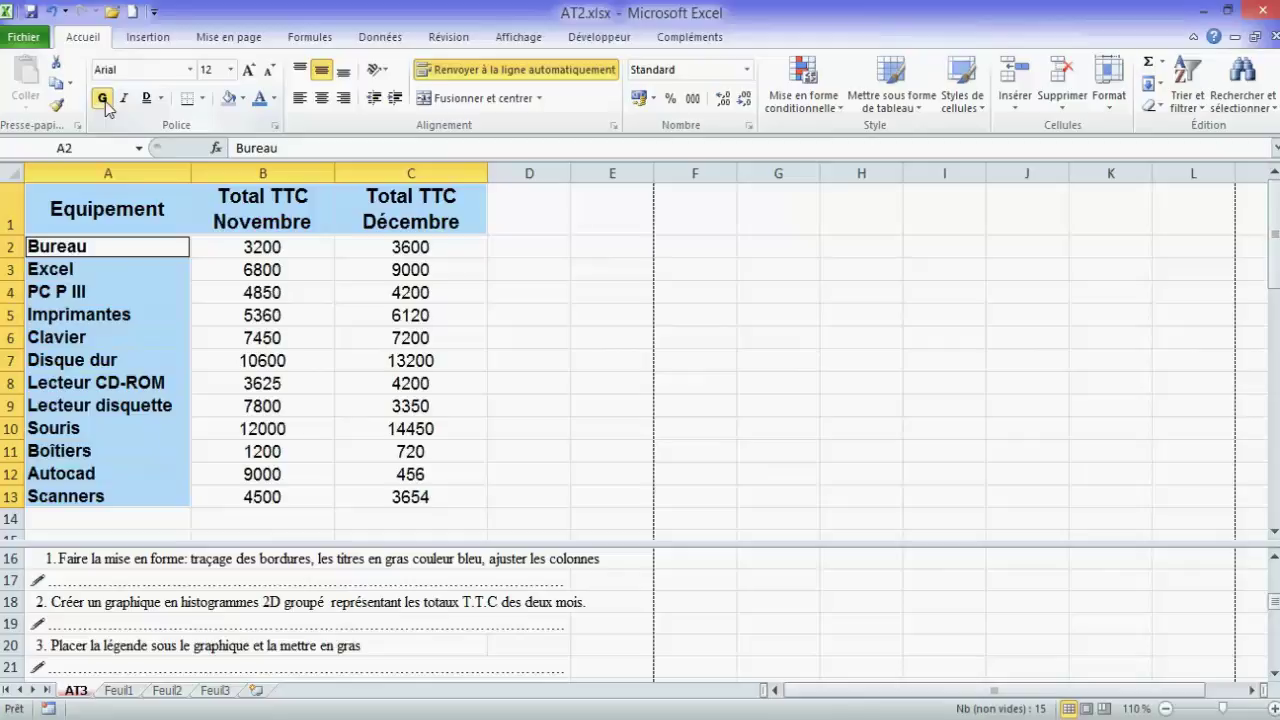
pyautogui.click(275, 98)
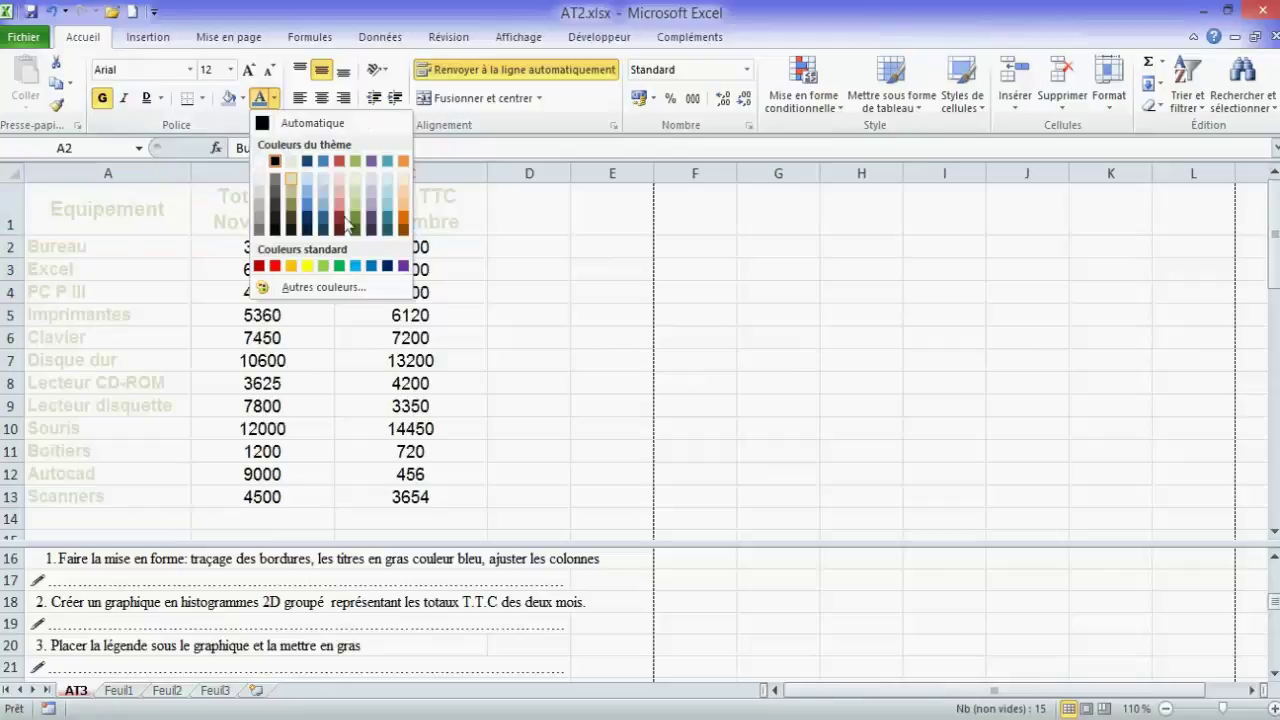
pyautogui.click(372, 270)
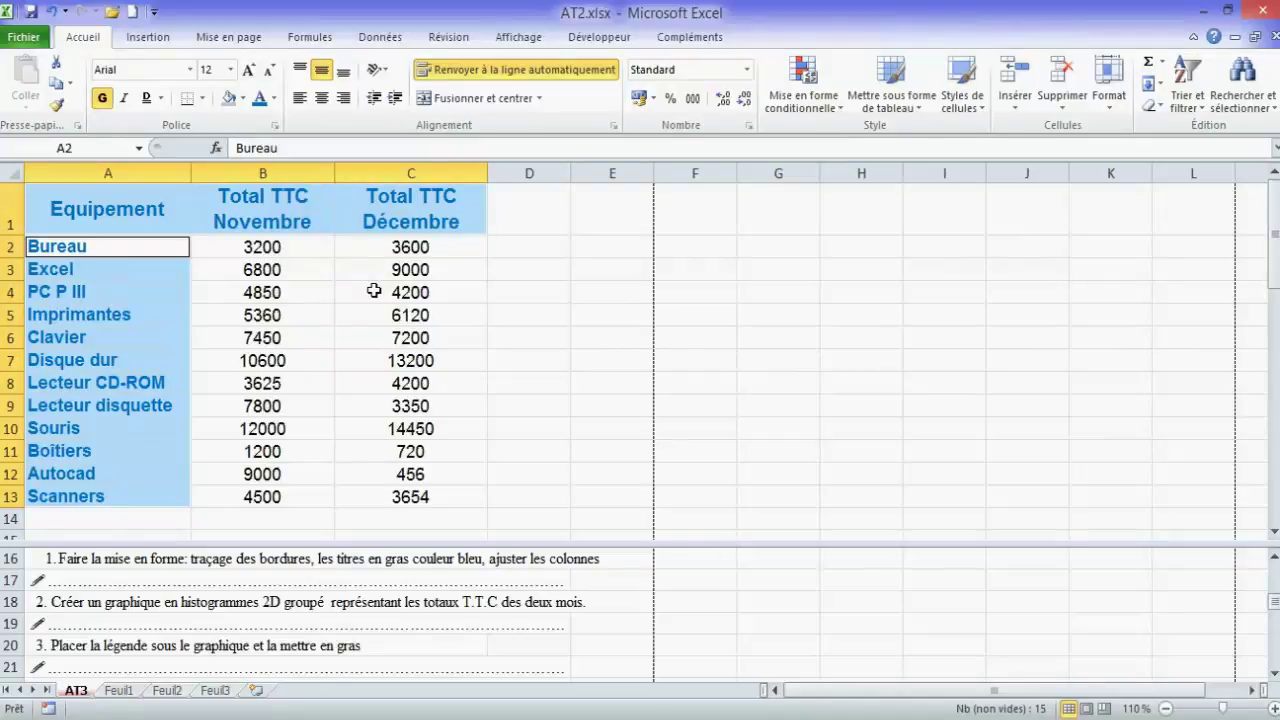
pyautogui.click(366, 314)
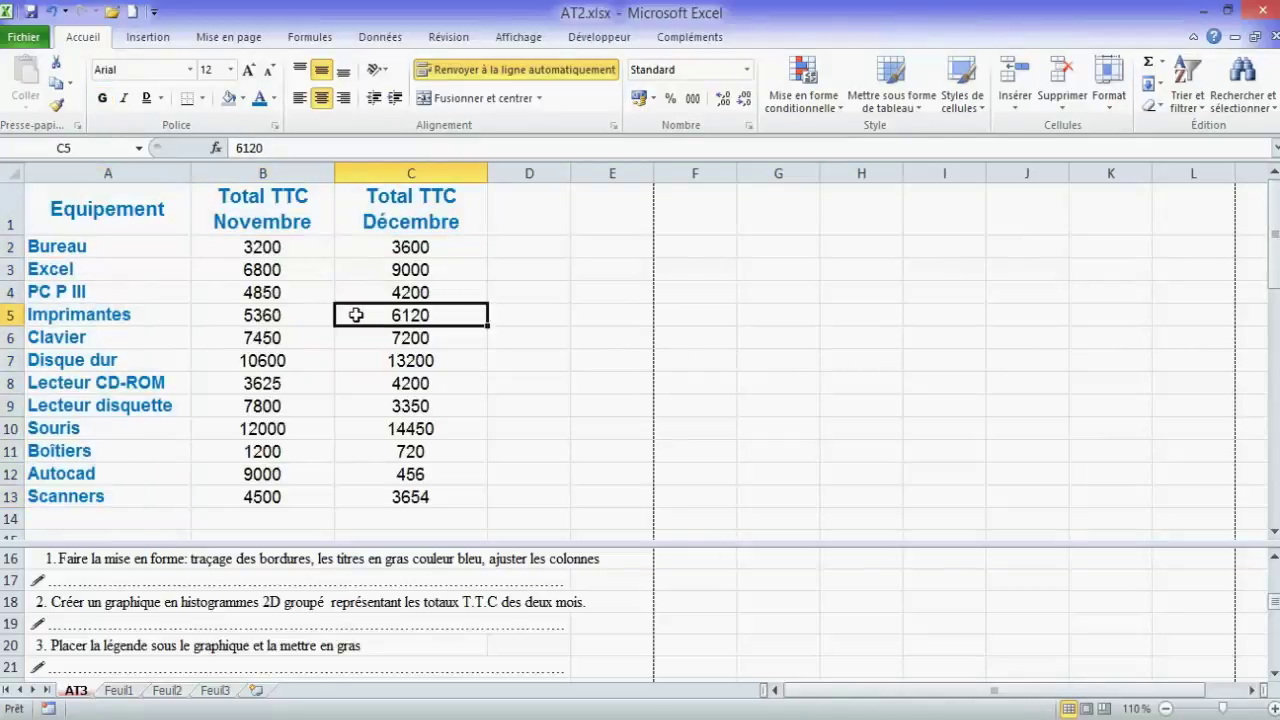
pyautogui.moveTo(100, 208)
pyautogui.mouseDown()
pyautogui.moveTo(415, 440)
pyautogui.moveTo(410, 487)
pyautogui.mouseUp()
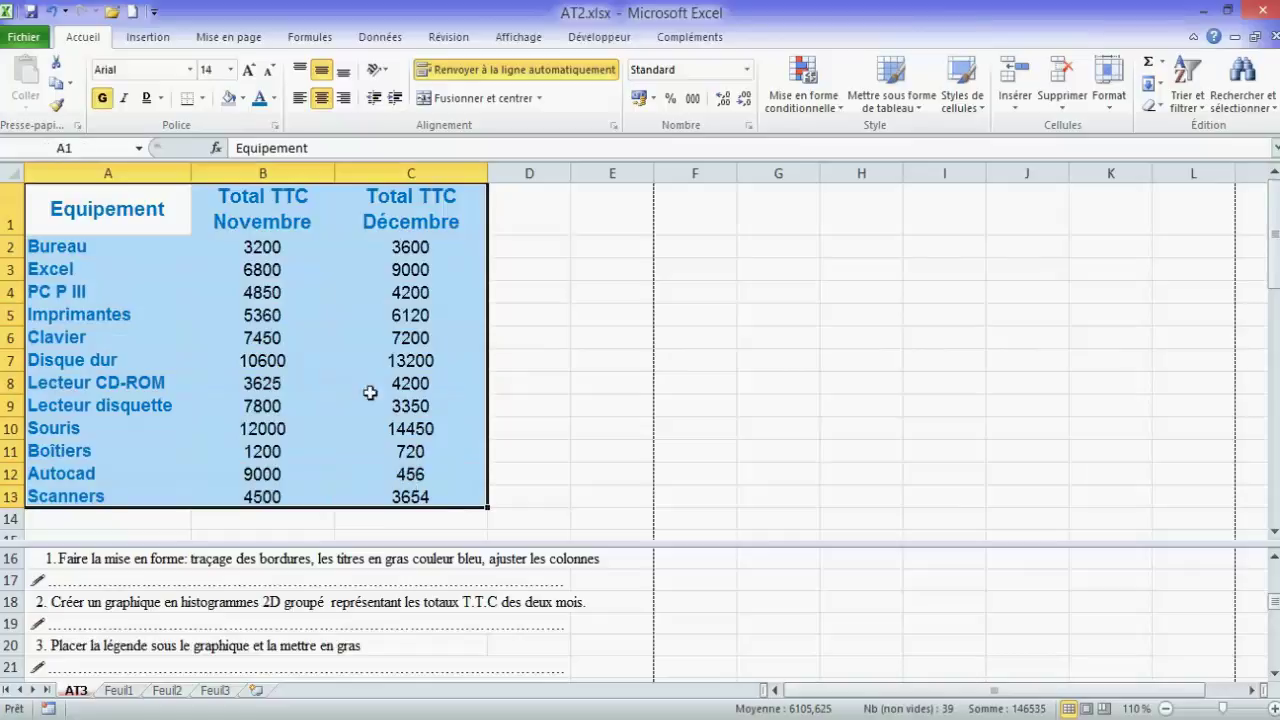
# Apply Toutes les bordures to every cell of the table A1:C13
pyautogui.click(203, 99)
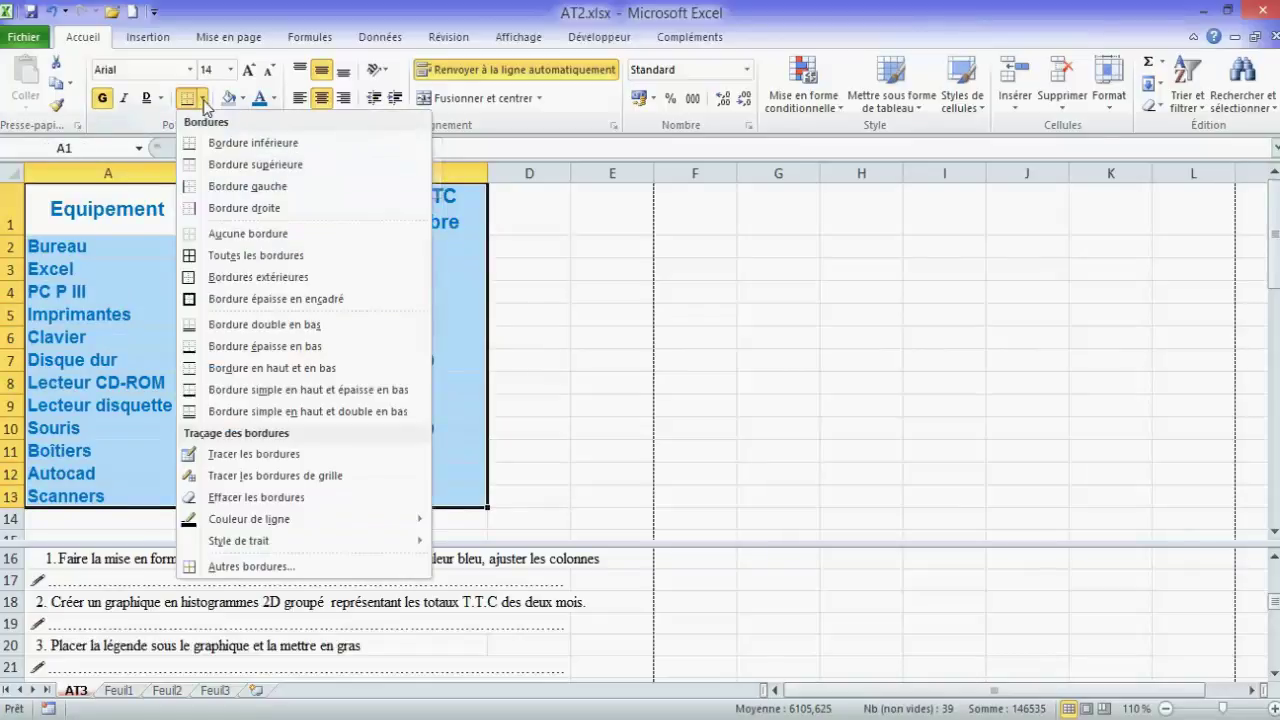
pyautogui.click(229, 260)
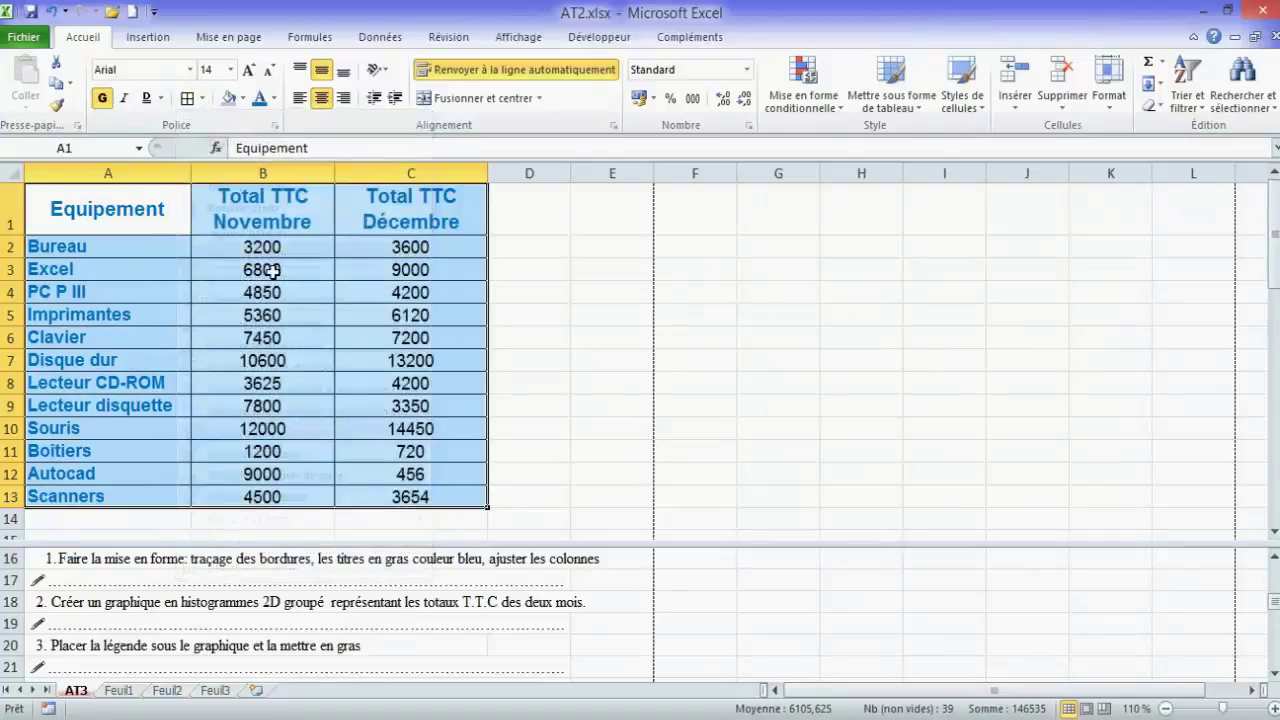
pyautogui.click(364, 338)
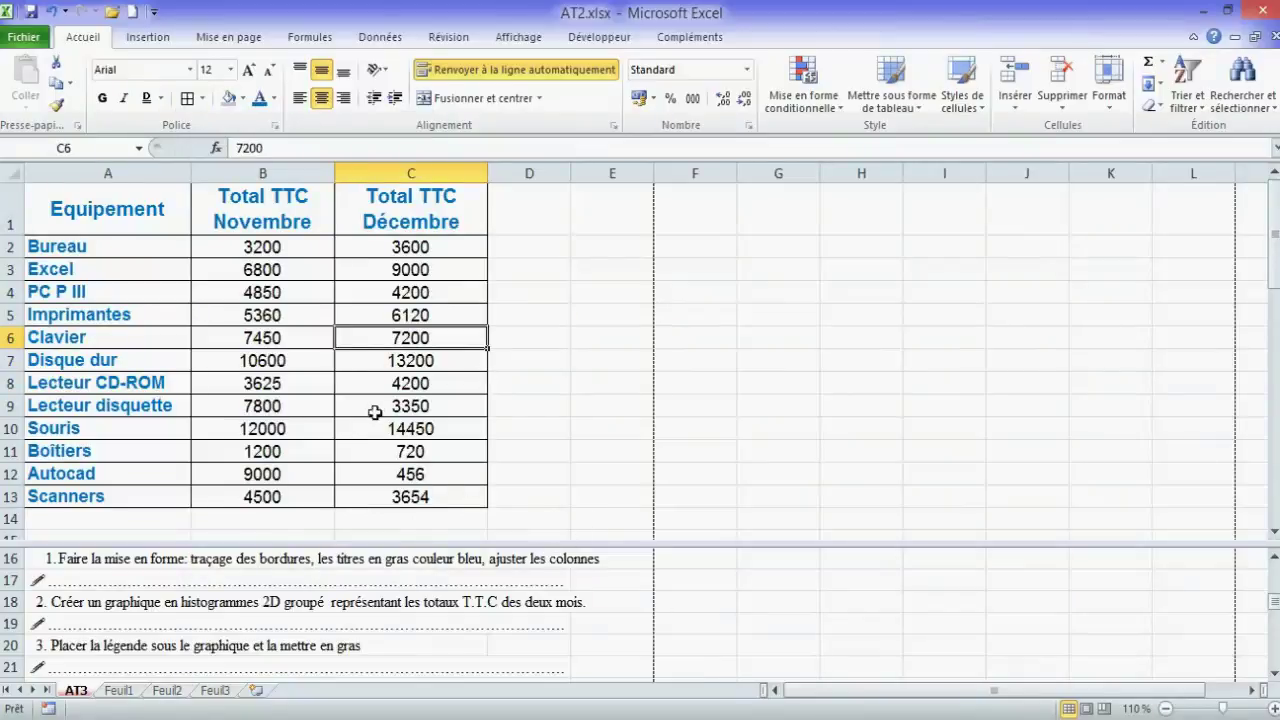
# Resize the widths of columns A to C, then reselect the table A1:C13
pyautogui.click(183, 168)
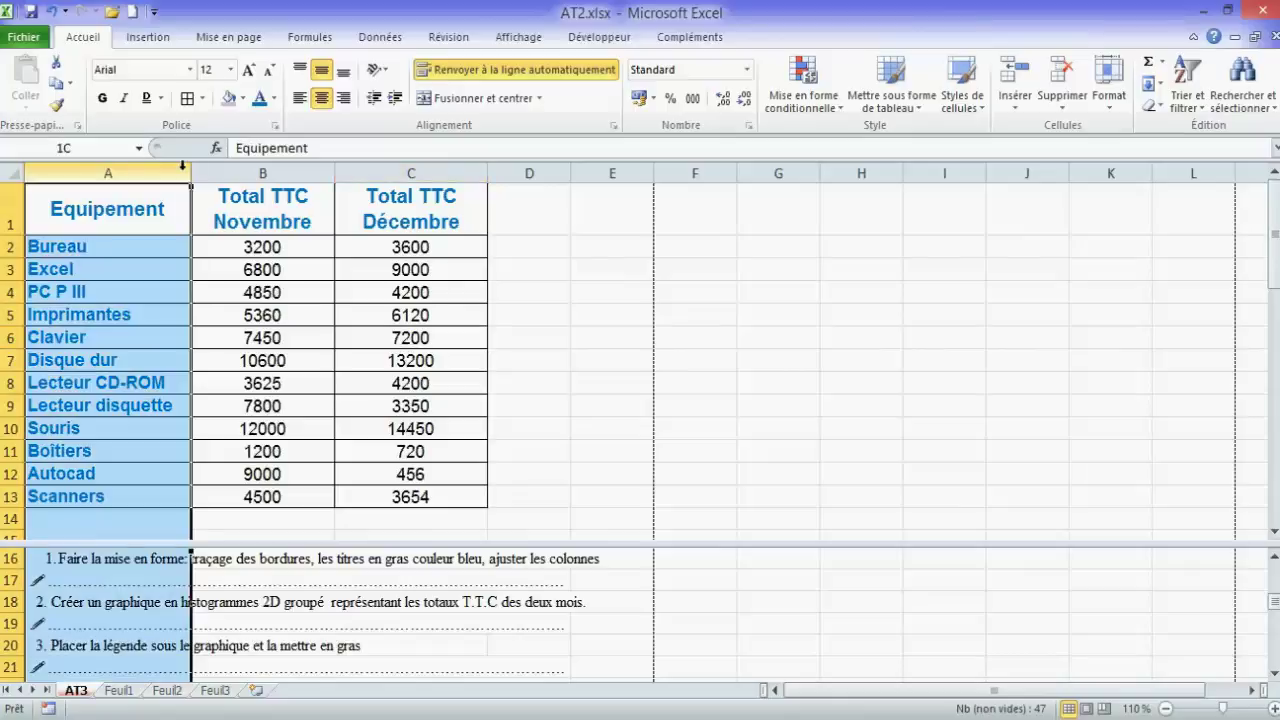
pyautogui.moveTo(183, 166); pyautogui.dragTo(395, 170)
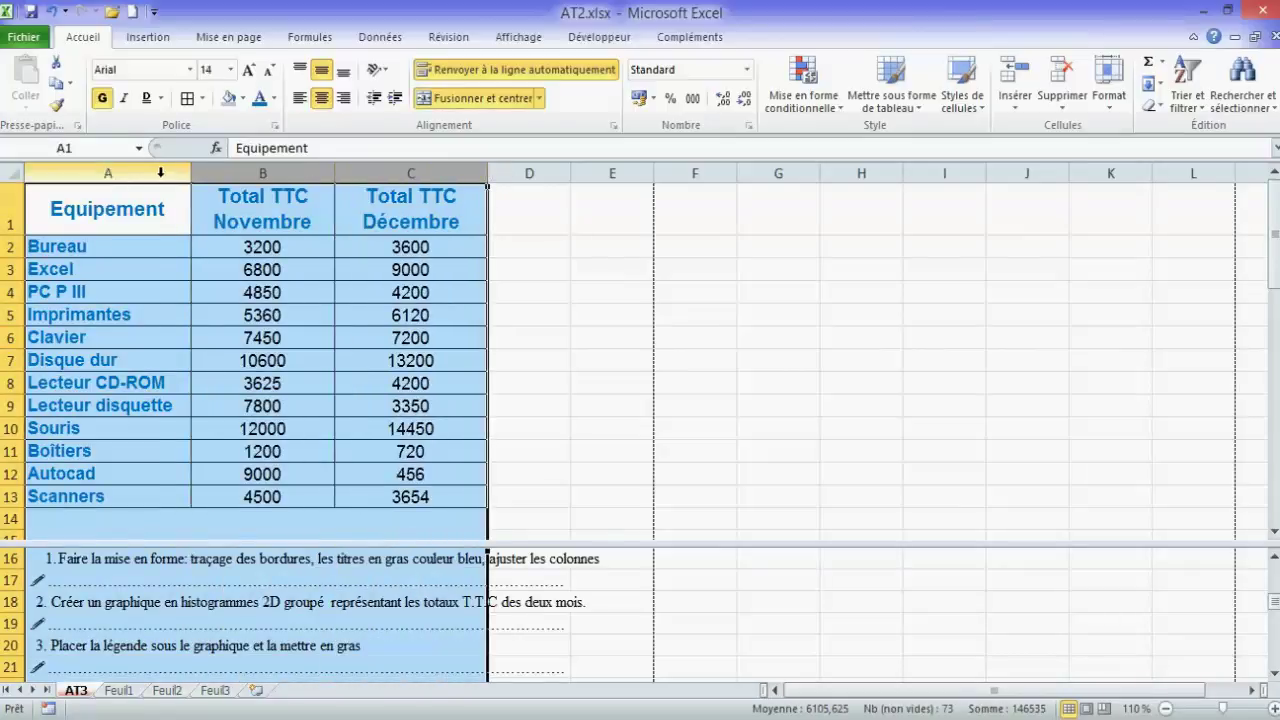
pyautogui.moveTo(335, 173); pyautogui.dragTo(349, 171)
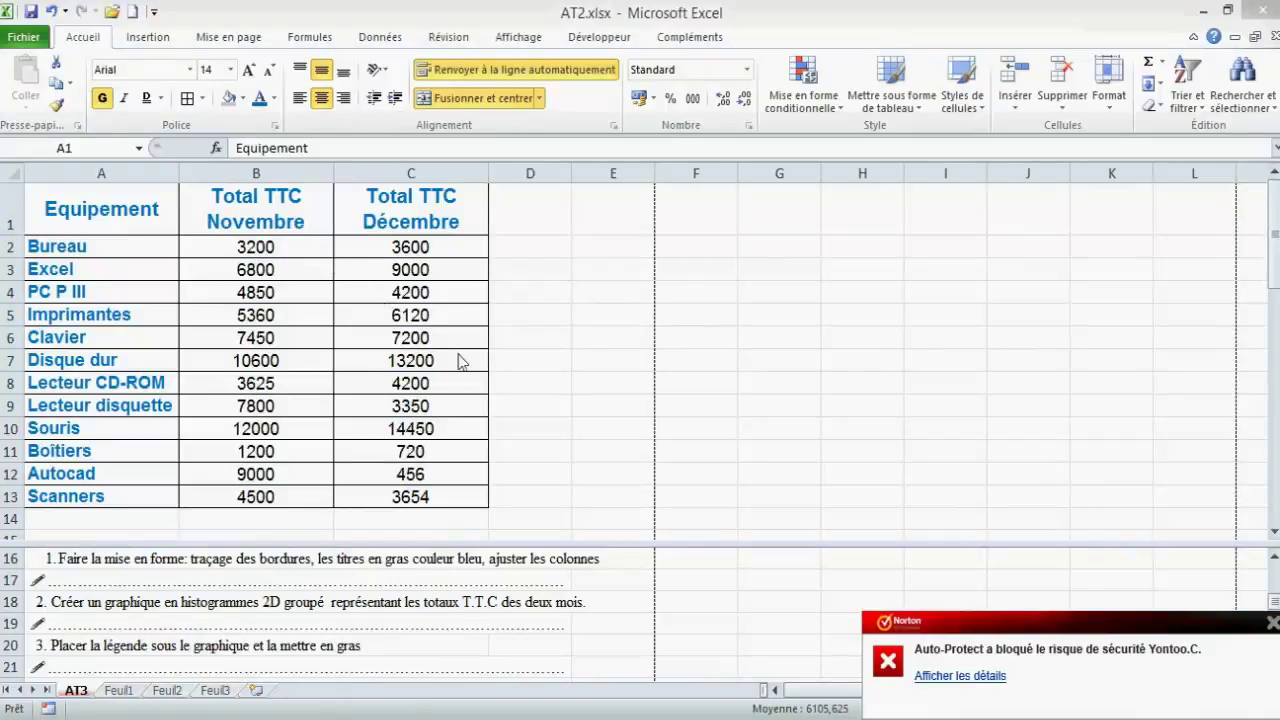
pyautogui.click(1272, 622)
pyautogui.moveTo(101, 173); pyautogui.dragTo(485, 174)
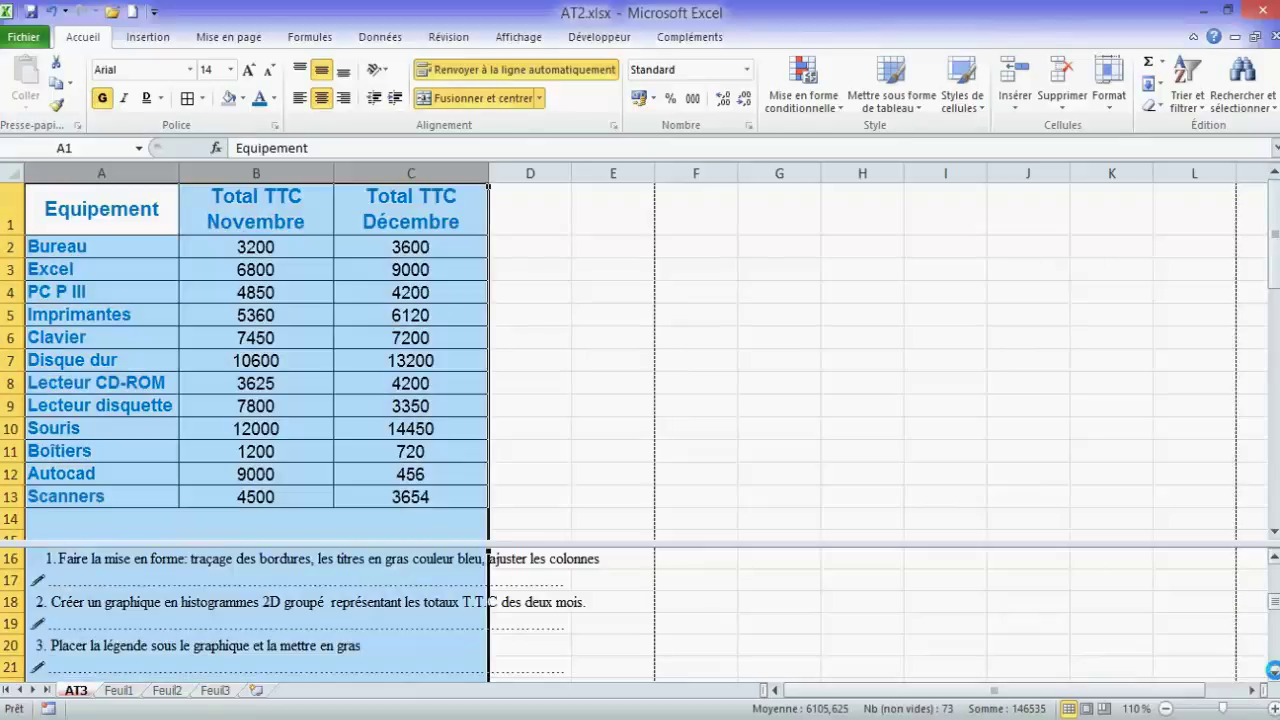
pyautogui.scroll(-1, 600, 612)
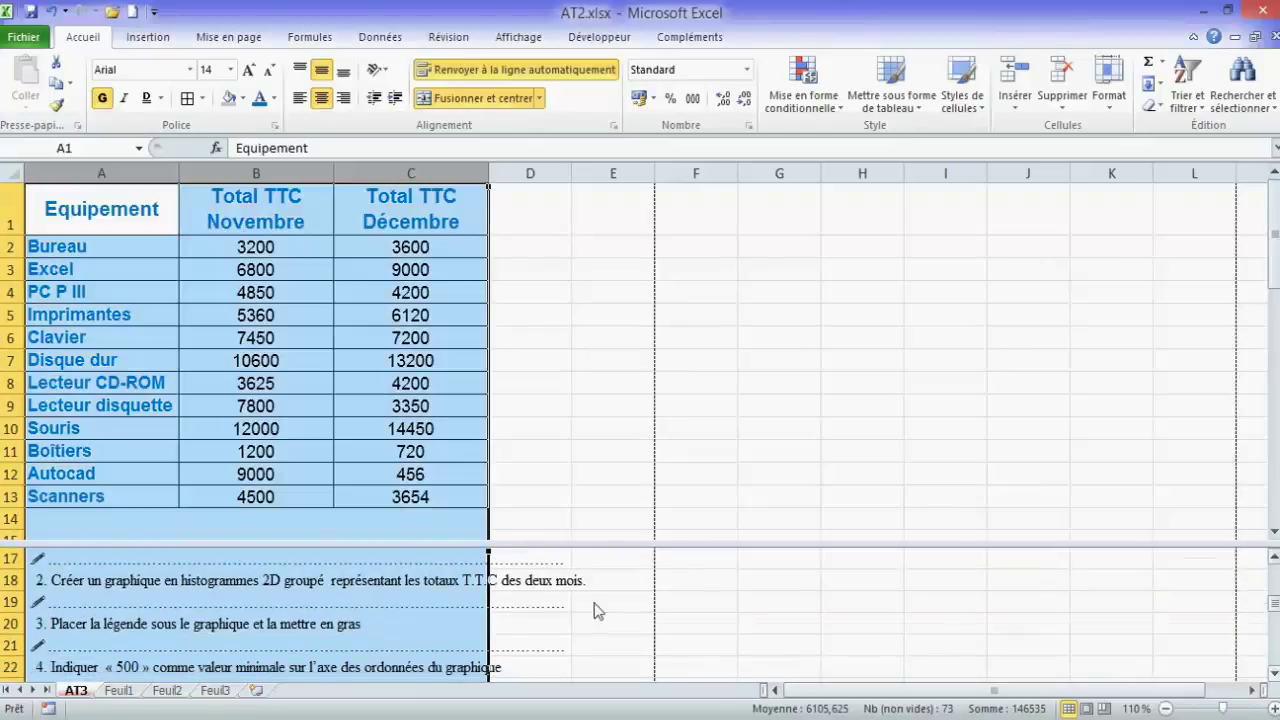
pyautogui.click(270, 596)
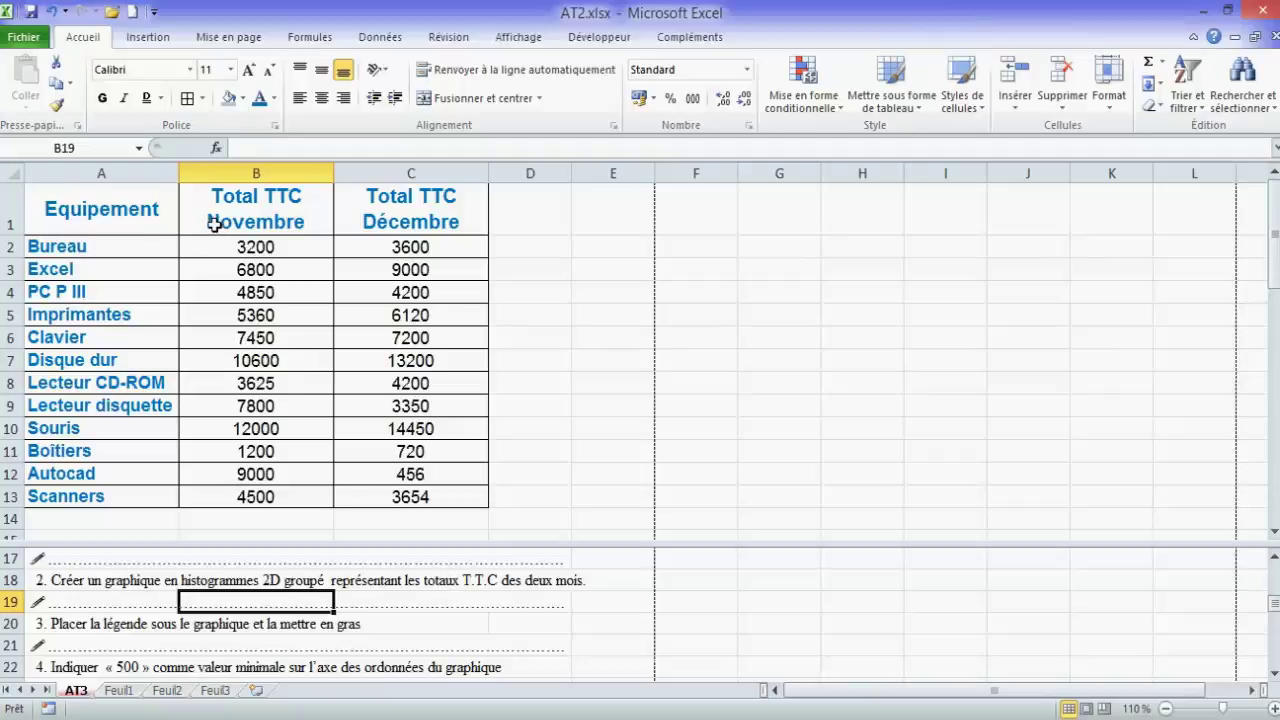
pyautogui.click(132, 204)
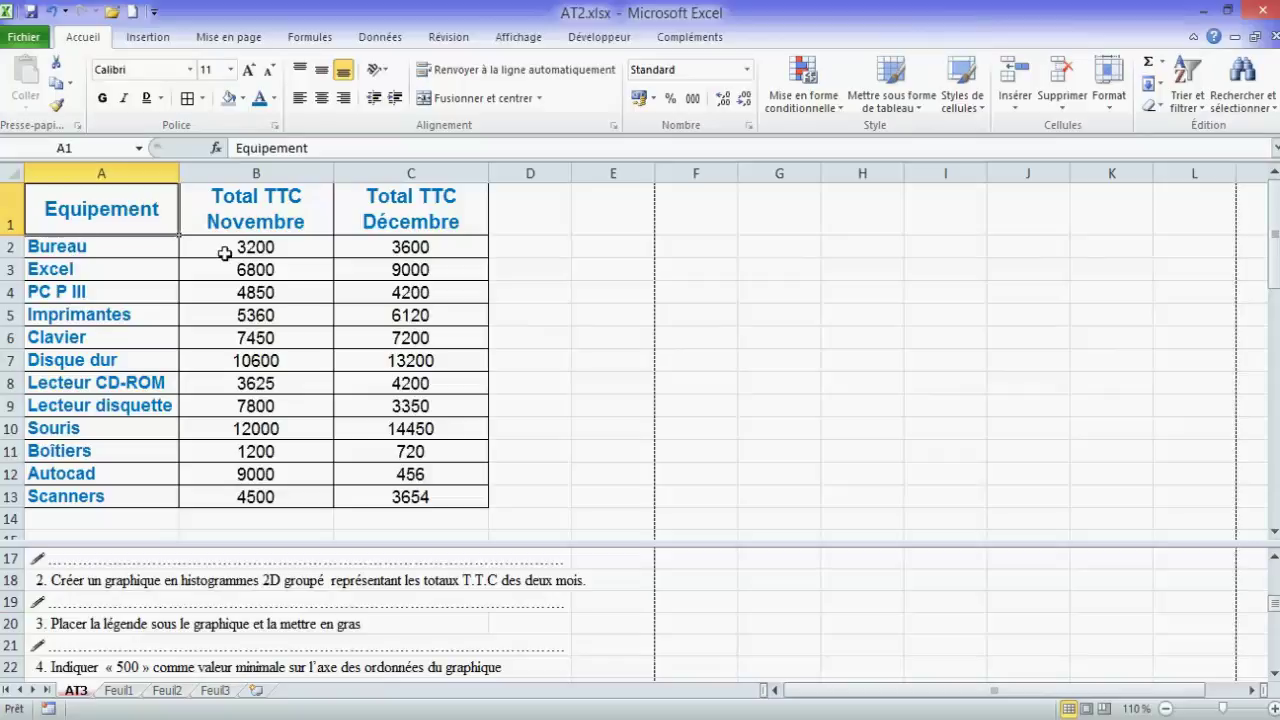
pyautogui.moveTo(225, 254)
pyautogui.mouseDown()
pyautogui.moveTo(428, 438)
pyautogui.moveTo(418, 494)
pyautogui.mouseUp()
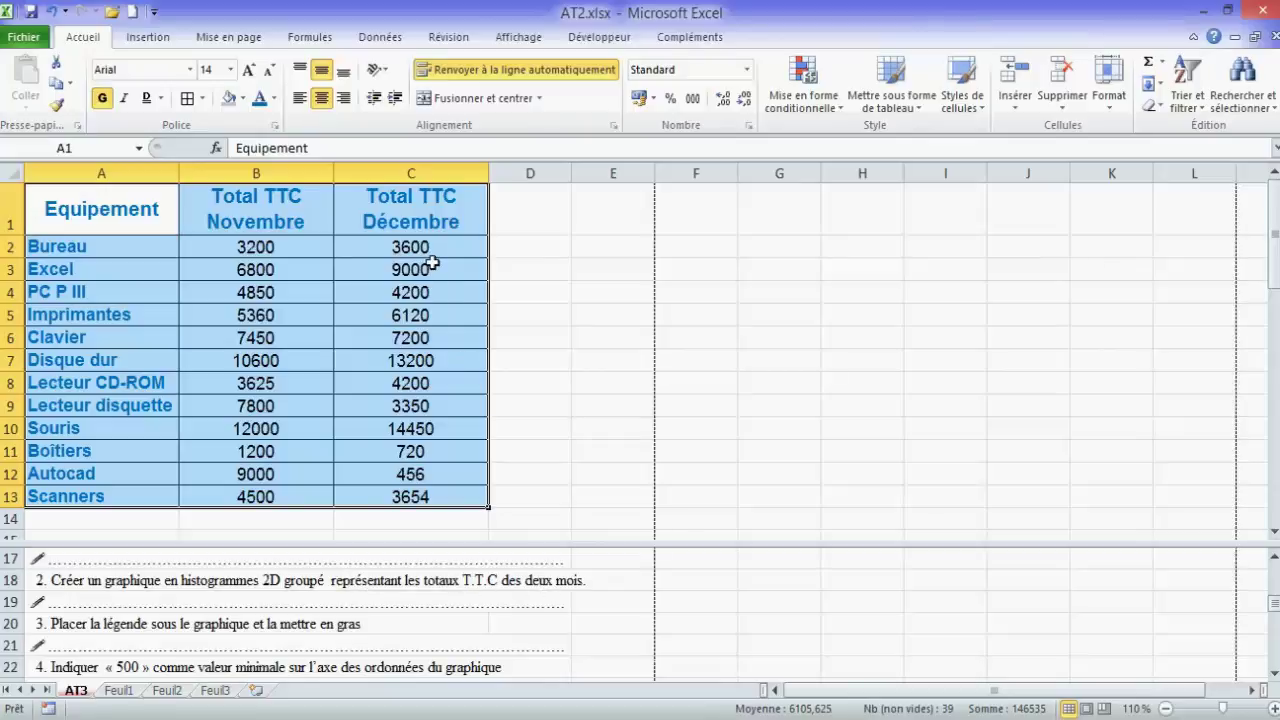
# Insert a clustered 2D column chart from A1:C13 and place it right of the table
pyautogui.click(148, 38)
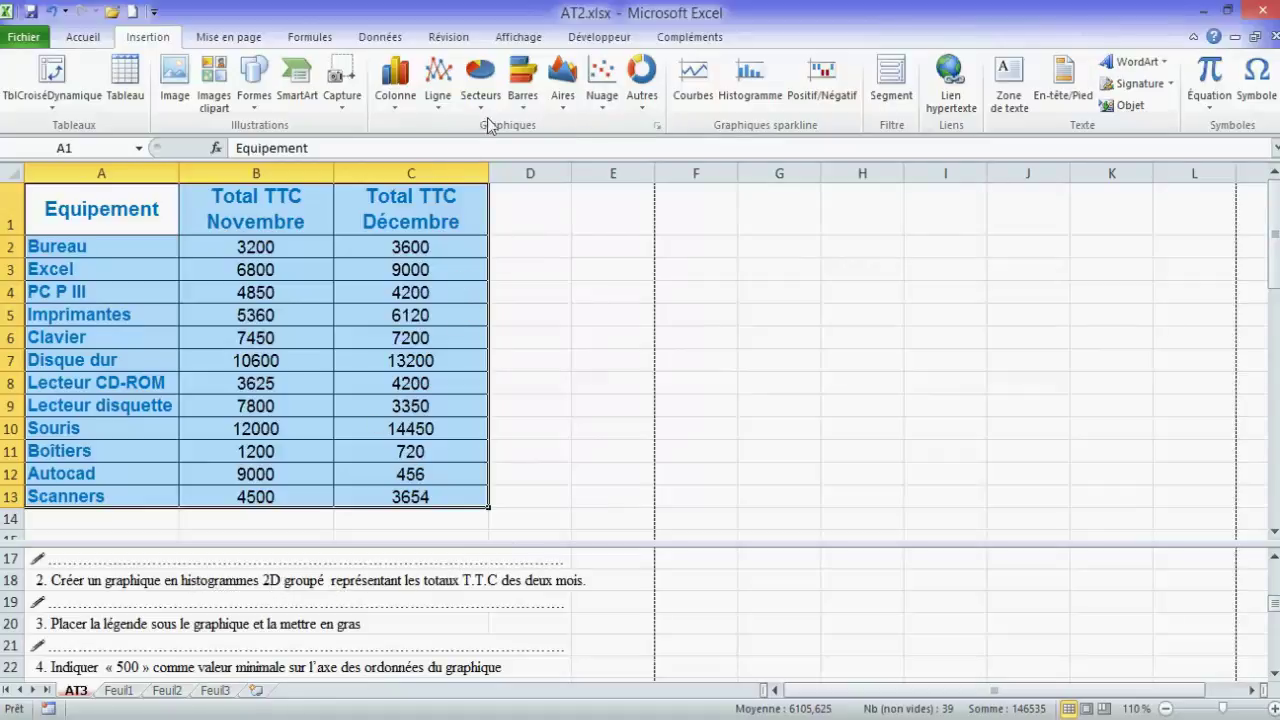
pyautogui.click(395, 110)
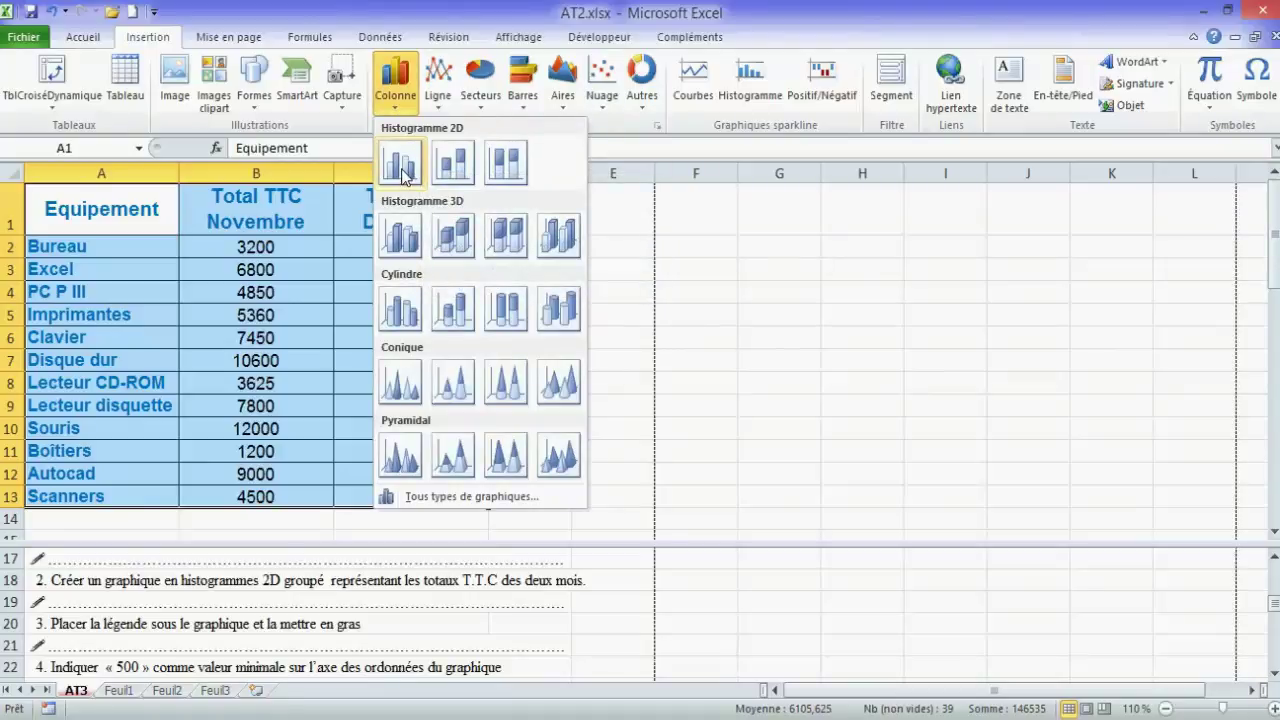
pyautogui.click(402, 168)
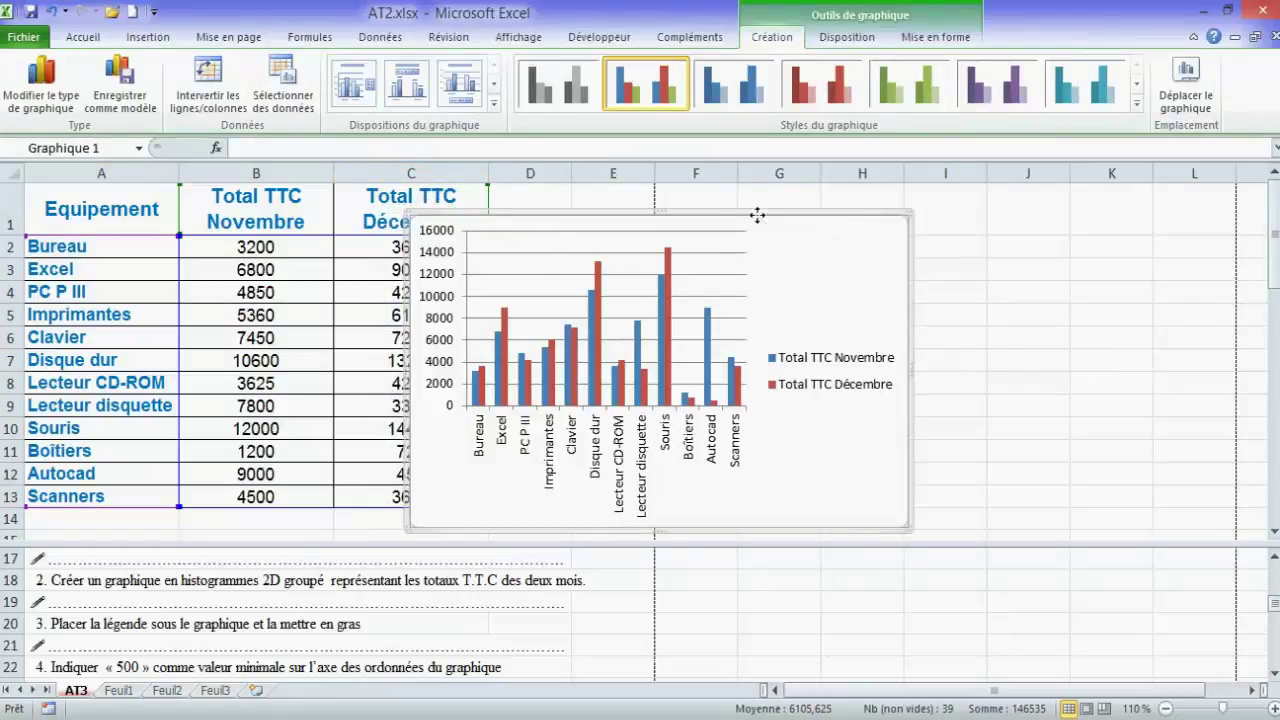
pyautogui.moveTo(757, 218)
pyautogui.mouseDown()
pyautogui.moveTo(959, 255)
pyautogui.moveTo(996, 231)
pyautogui.moveTo(965, 194)
pyautogui.moveTo(1034, 222)
pyautogui.mouseUp()
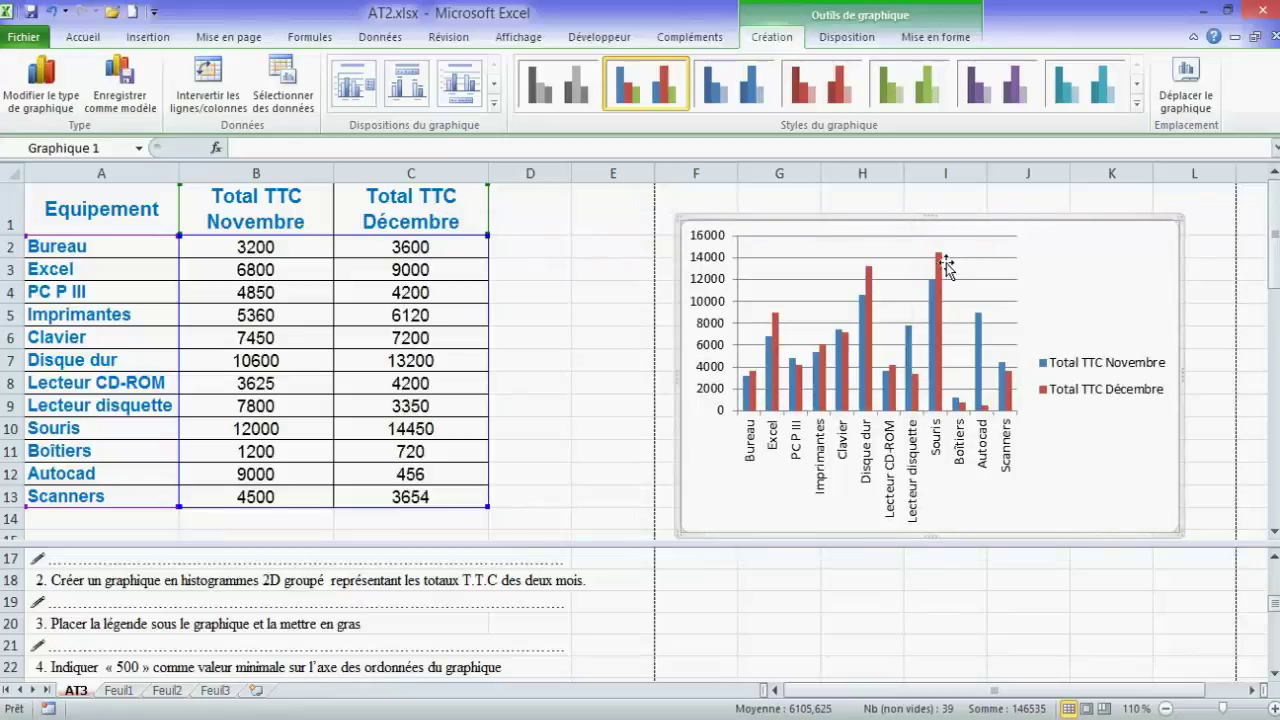
pyautogui.moveTo(1004, 401)
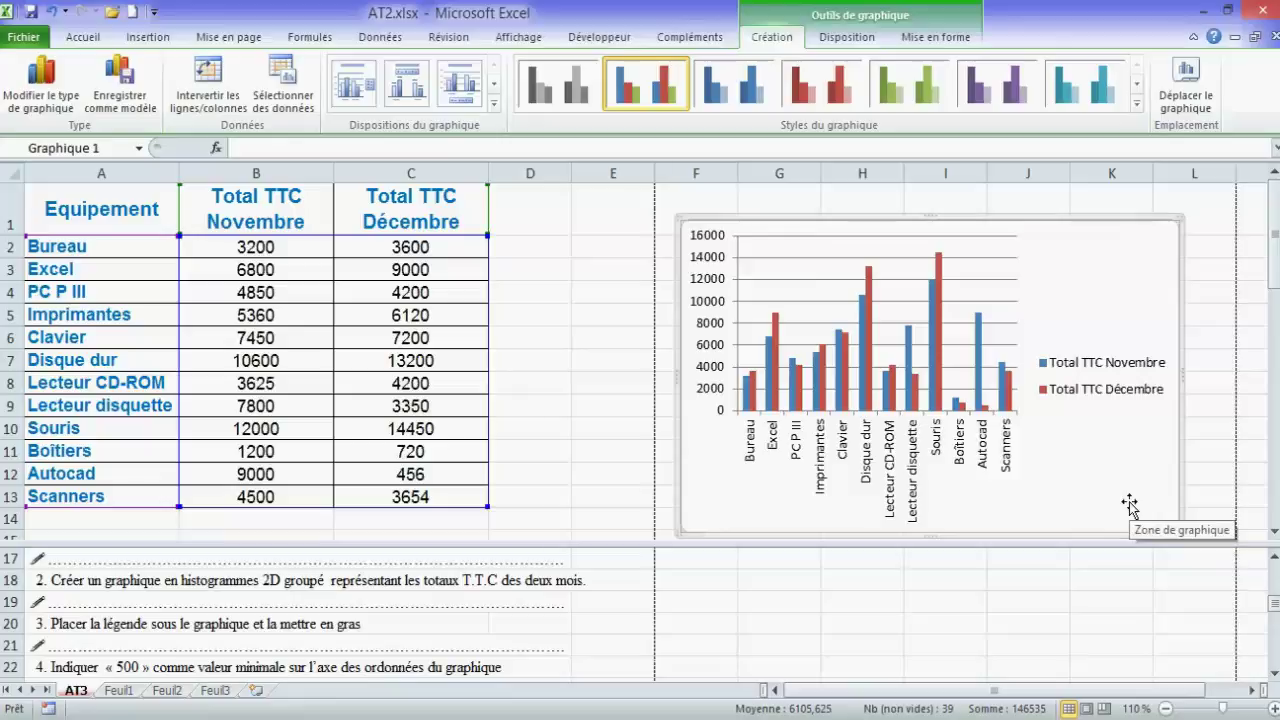
pyautogui.click(976, 246)
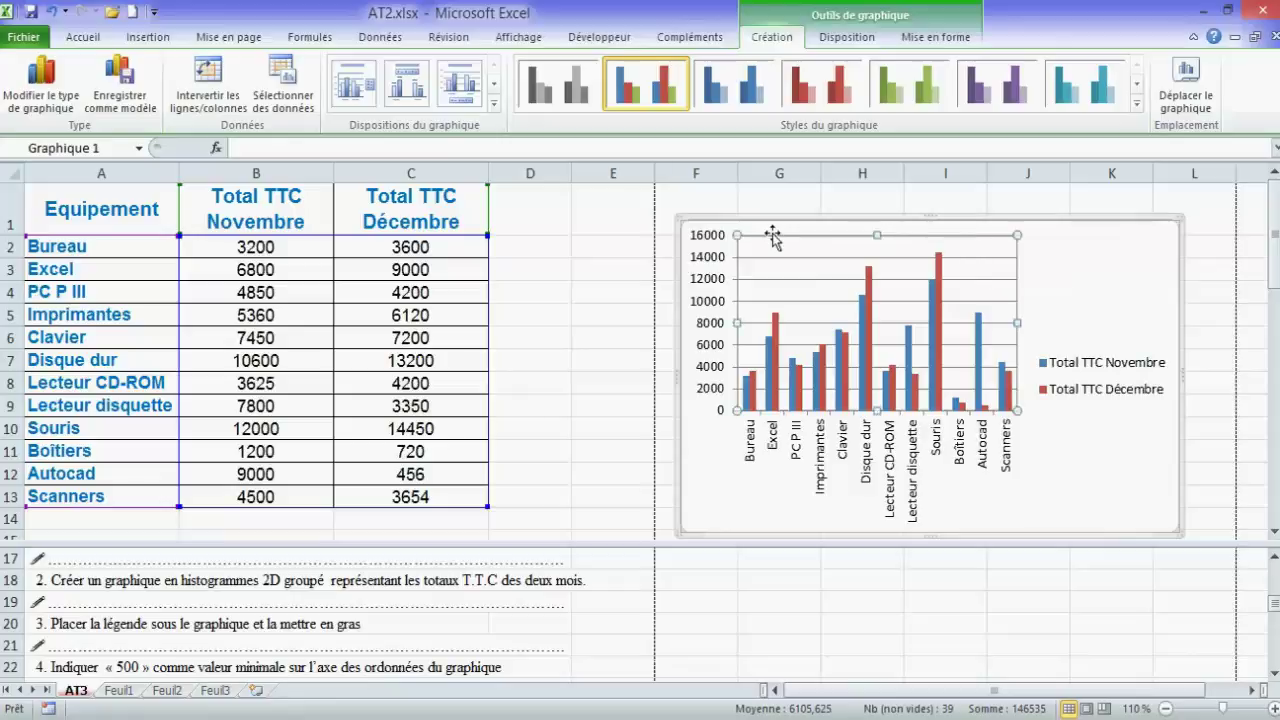
pyautogui.click(1057, 265)
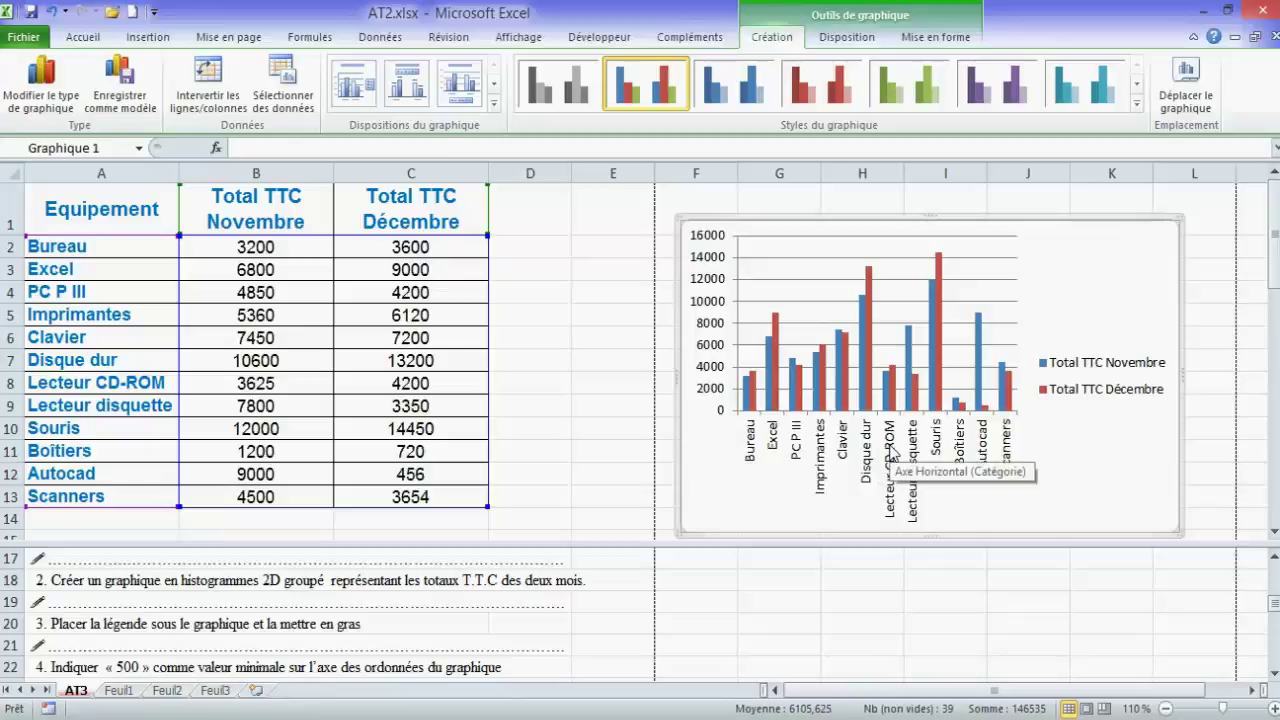
pyautogui.moveTo(862, 338)
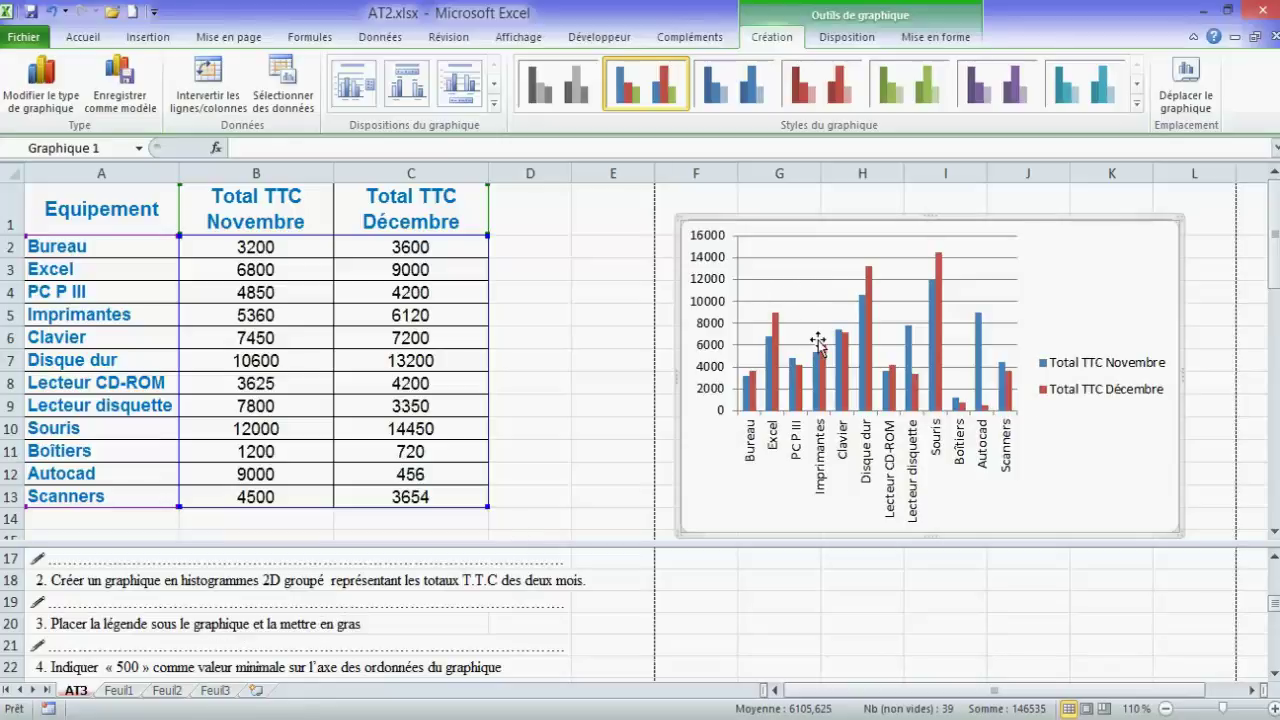
# Show the chart legend at the bottom of the chart and select it
pyautogui.click(847, 42)
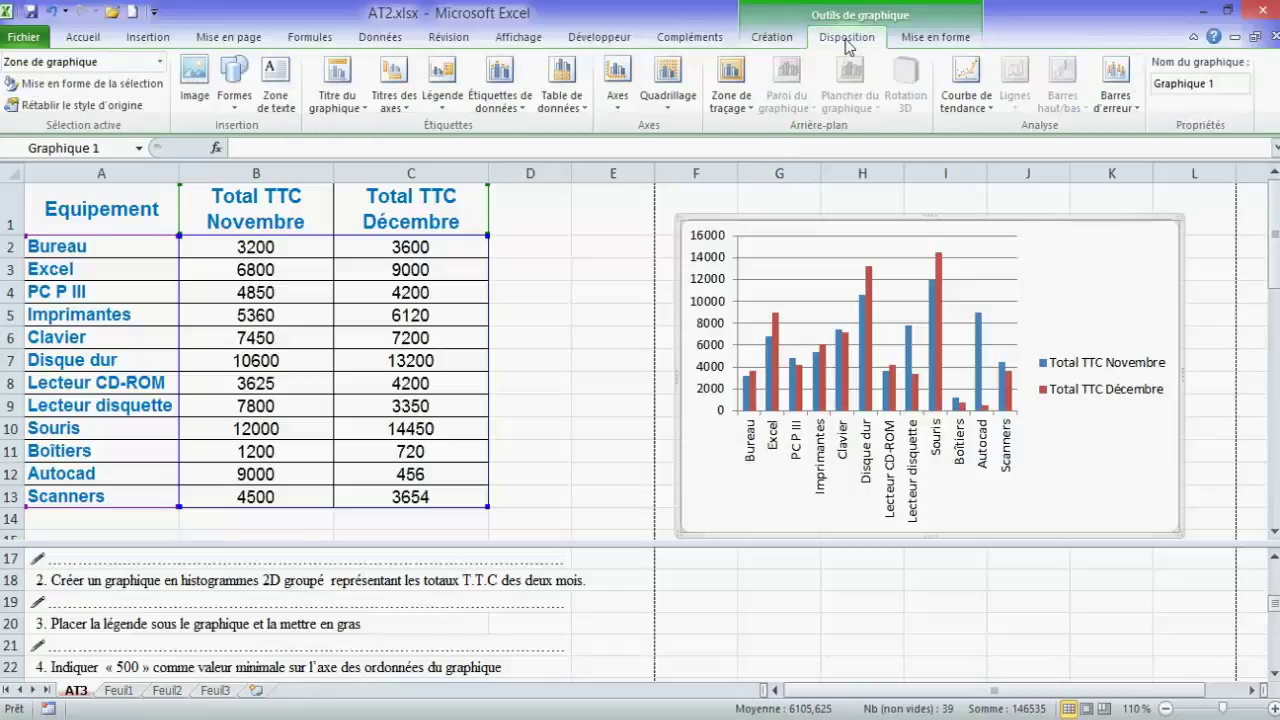
pyautogui.click(444, 116)
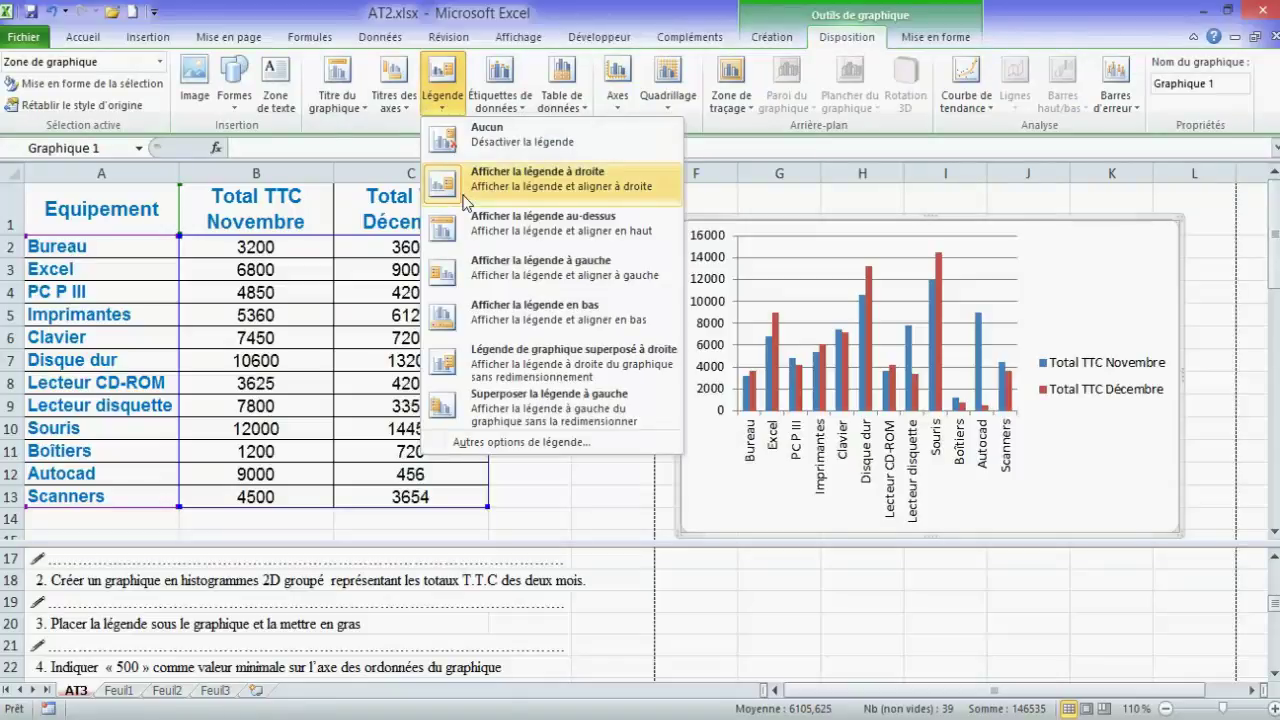
pyautogui.click(497, 316)
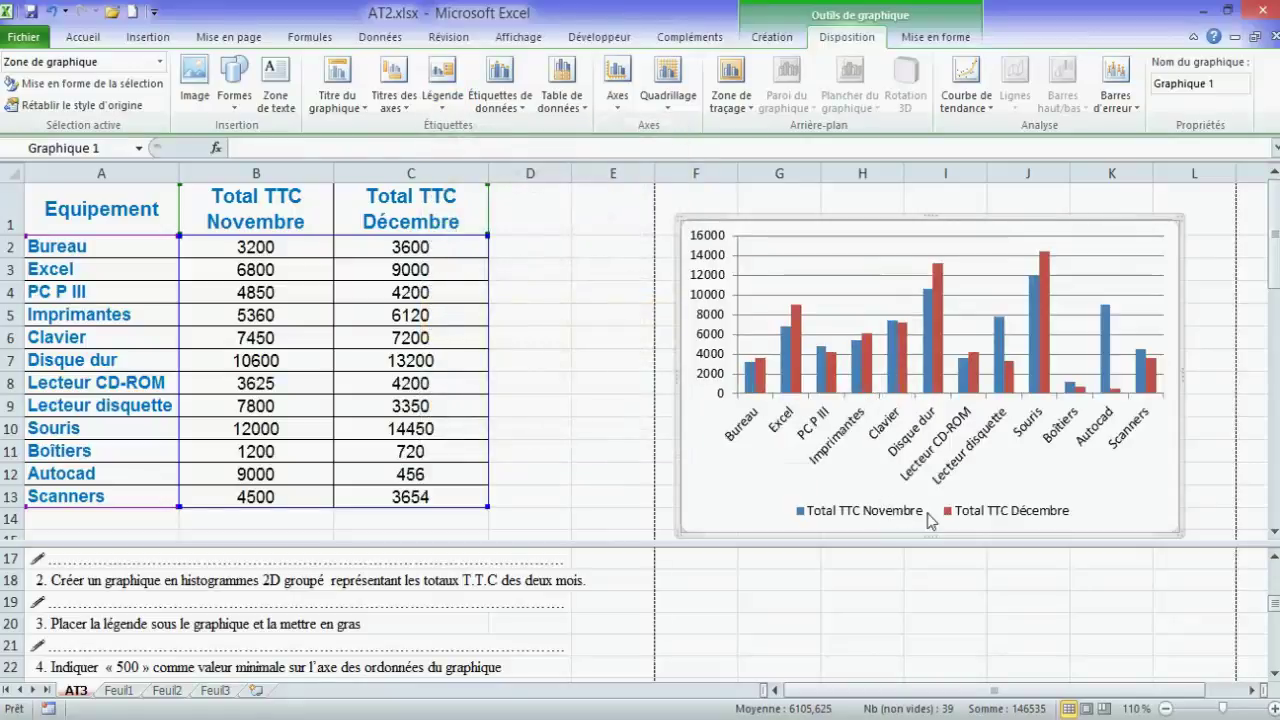
pyautogui.click(878, 515)
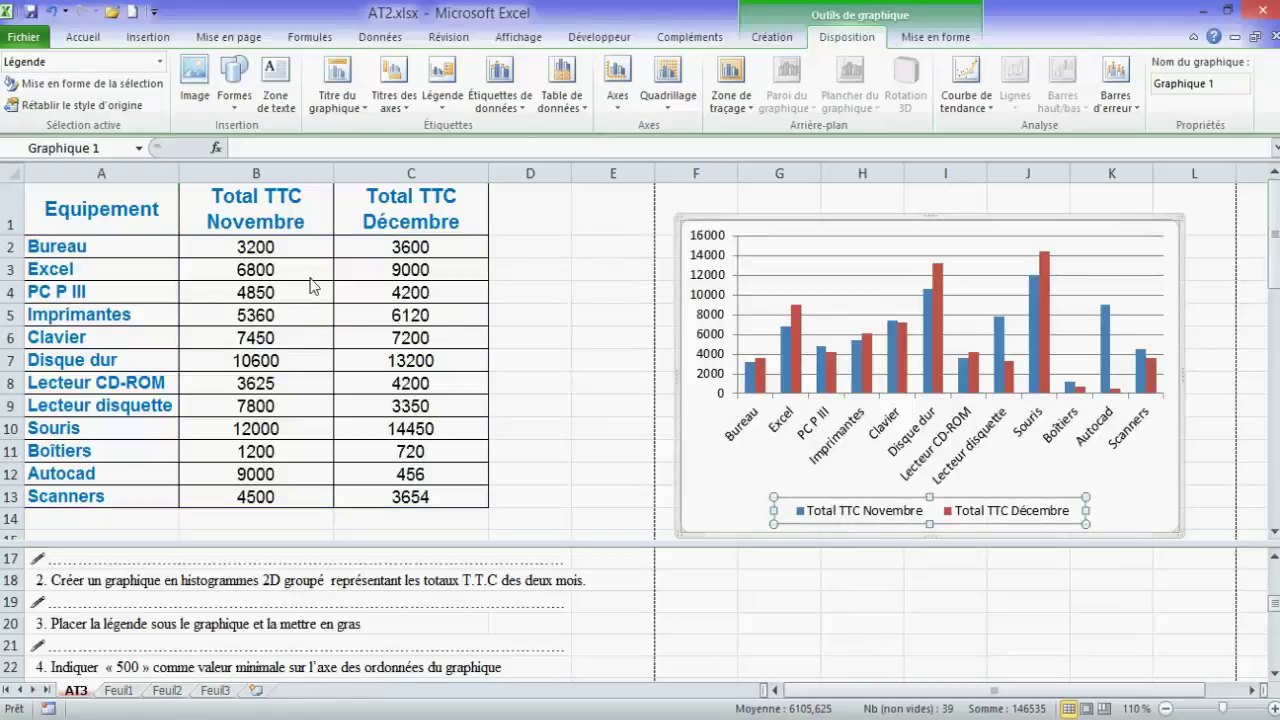
# Make the selected legend text bold
pyautogui.click(92, 44)
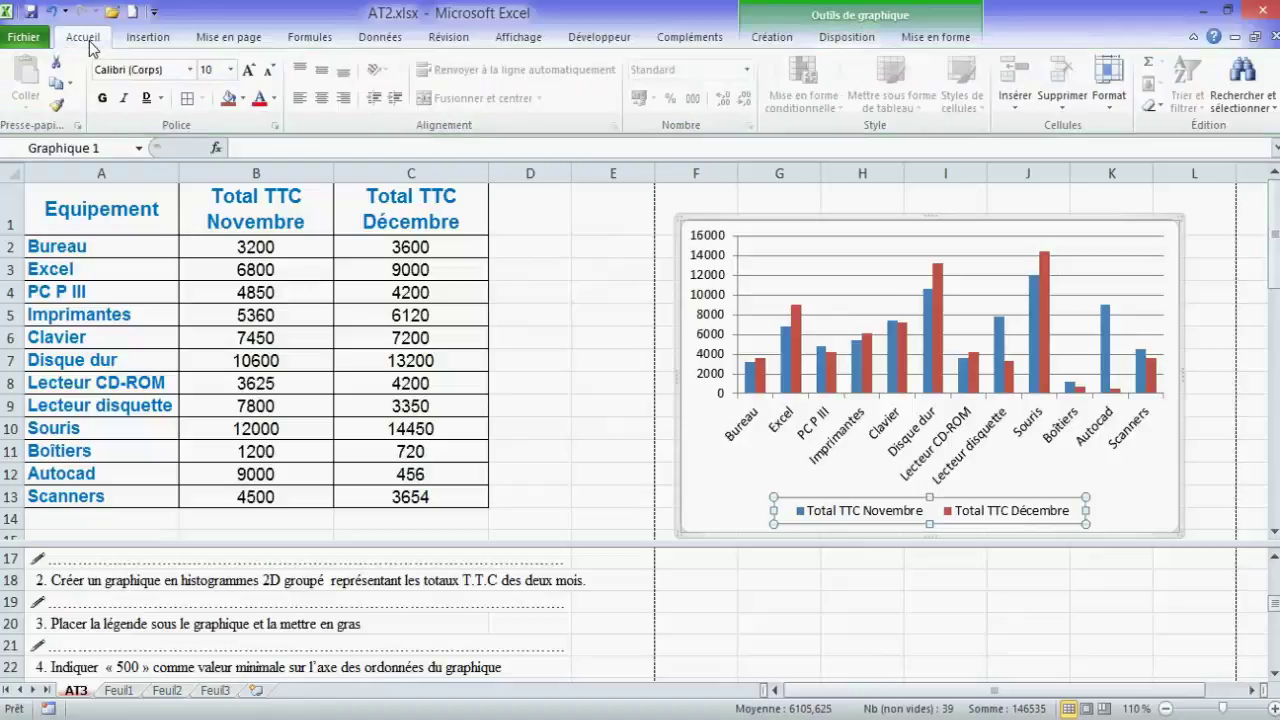
pyautogui.click(103, 102)
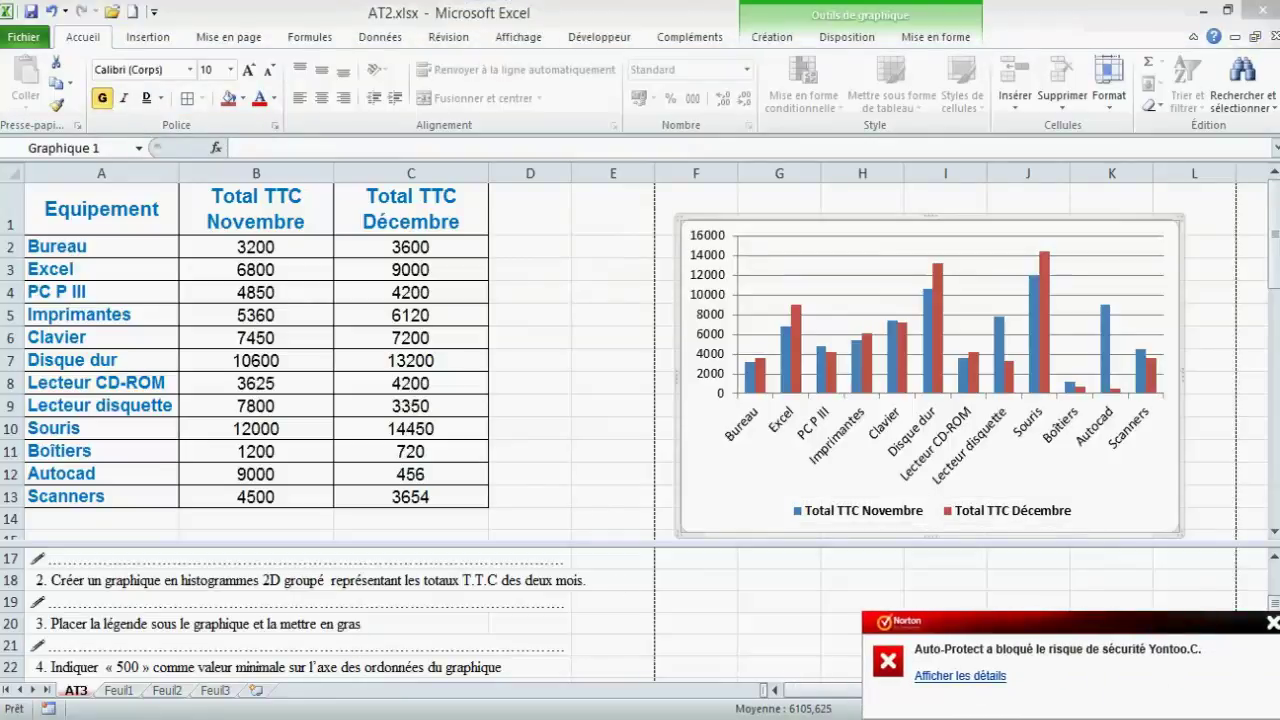
pyautogui.click(1272, 623)
pyautogui.click(1273, 673)
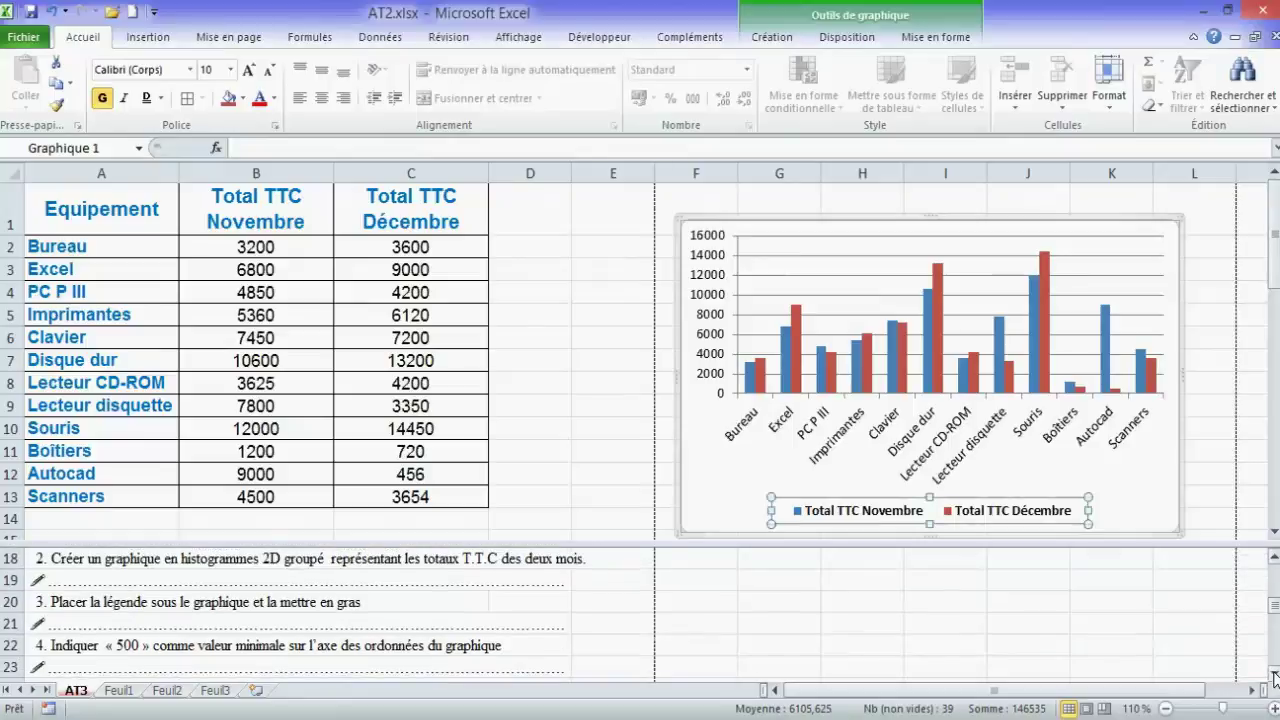
pyautogui.click(1273, 675)
pyautogui.click(1273, 675)
pyautogui.click(1273, 675)
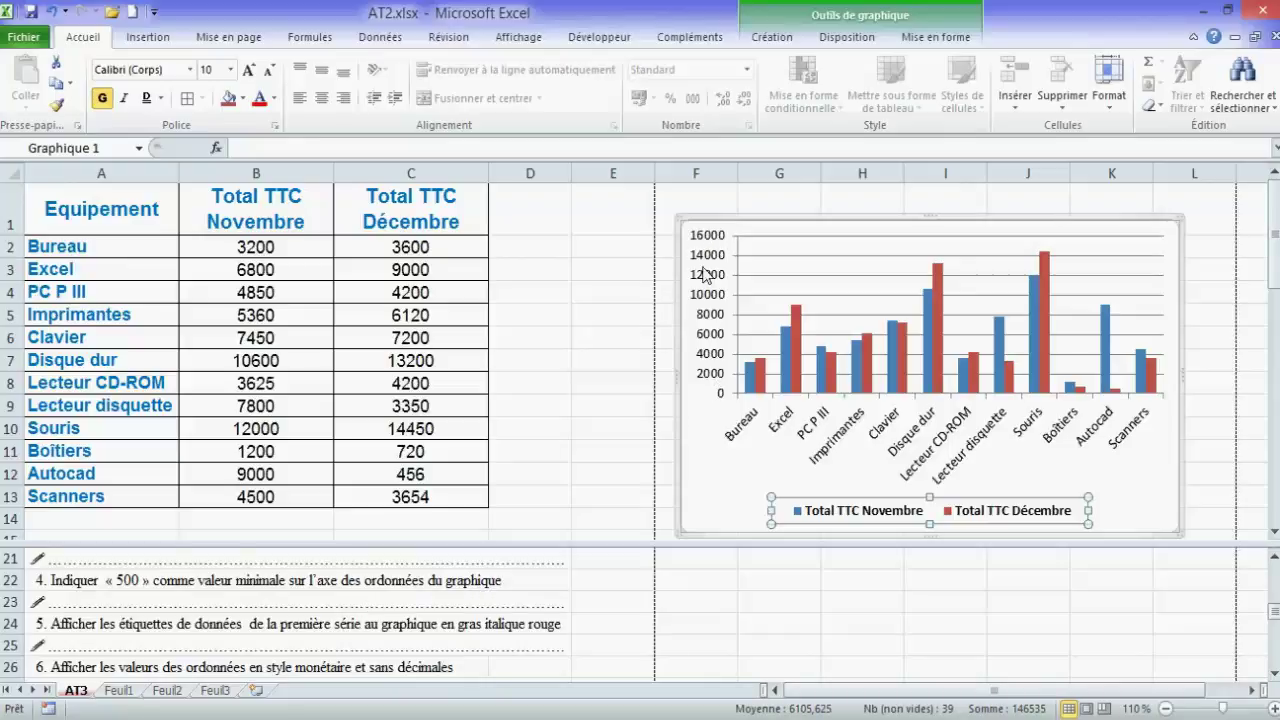
# Select the chart's vertical value axis and bring up its axis options
pyautogui.click(706, 318)
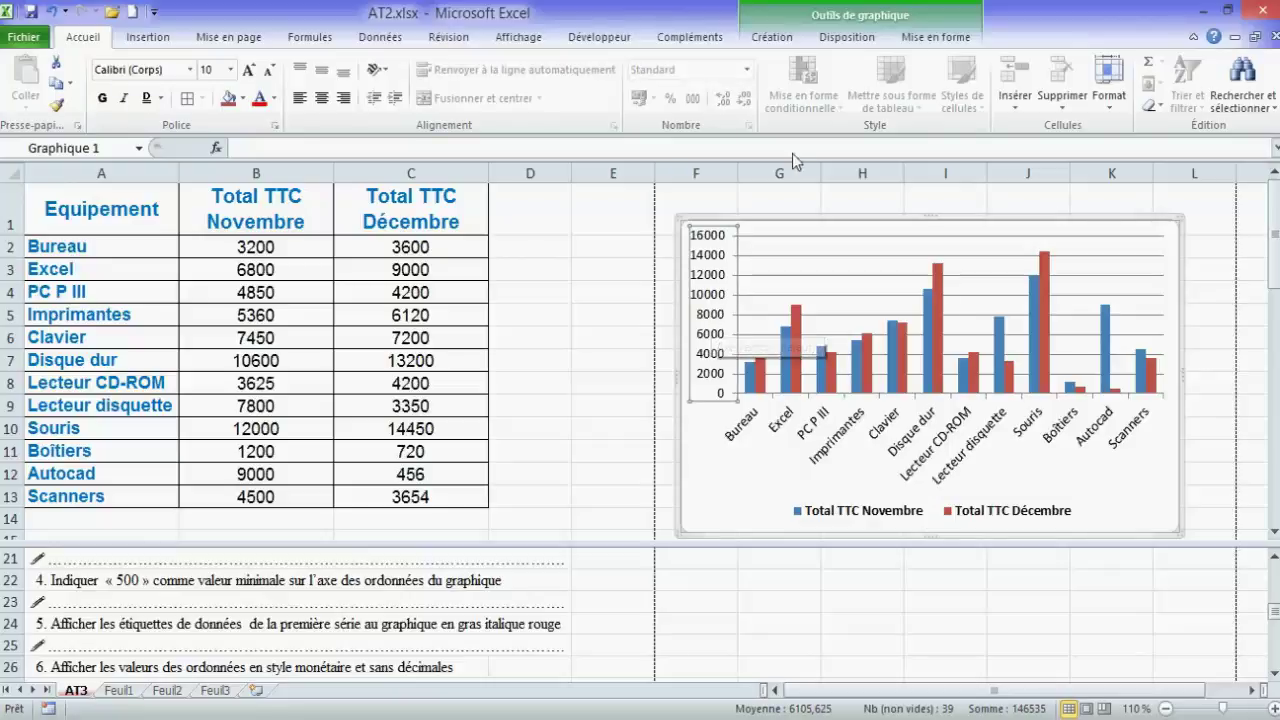
pyautogui.click(845, 38)
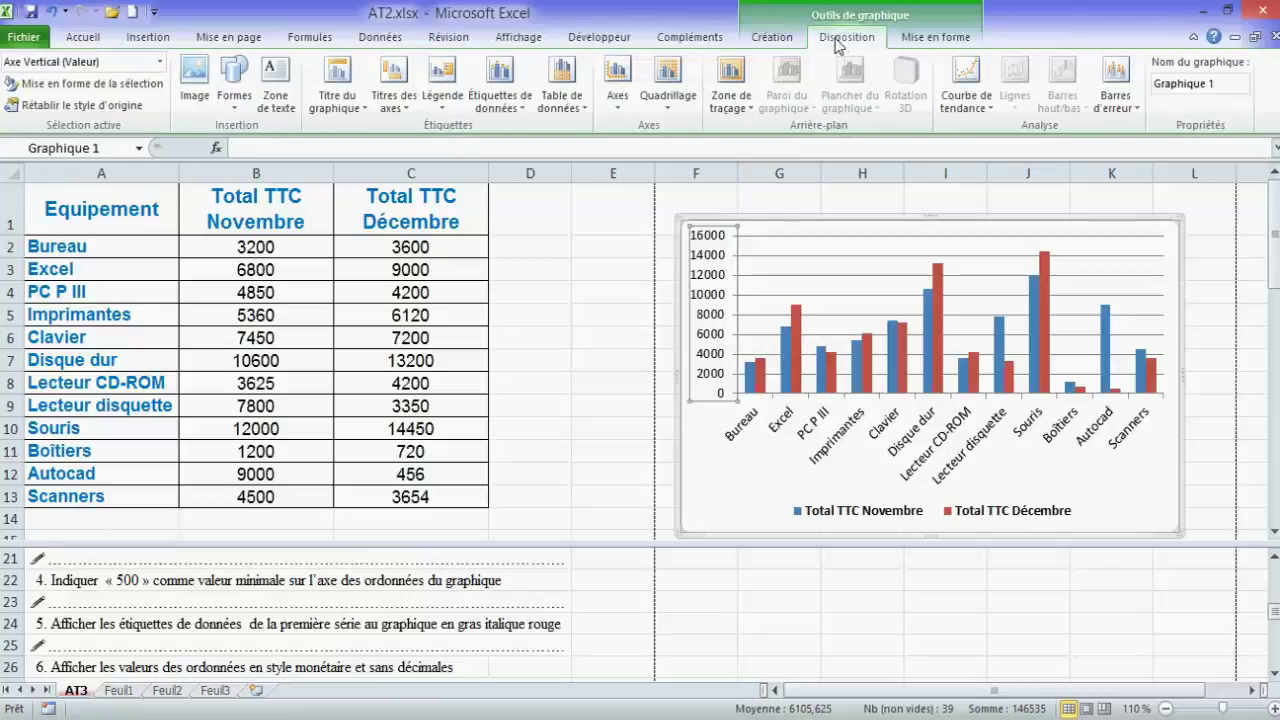
pyautogui.click(617, 110)
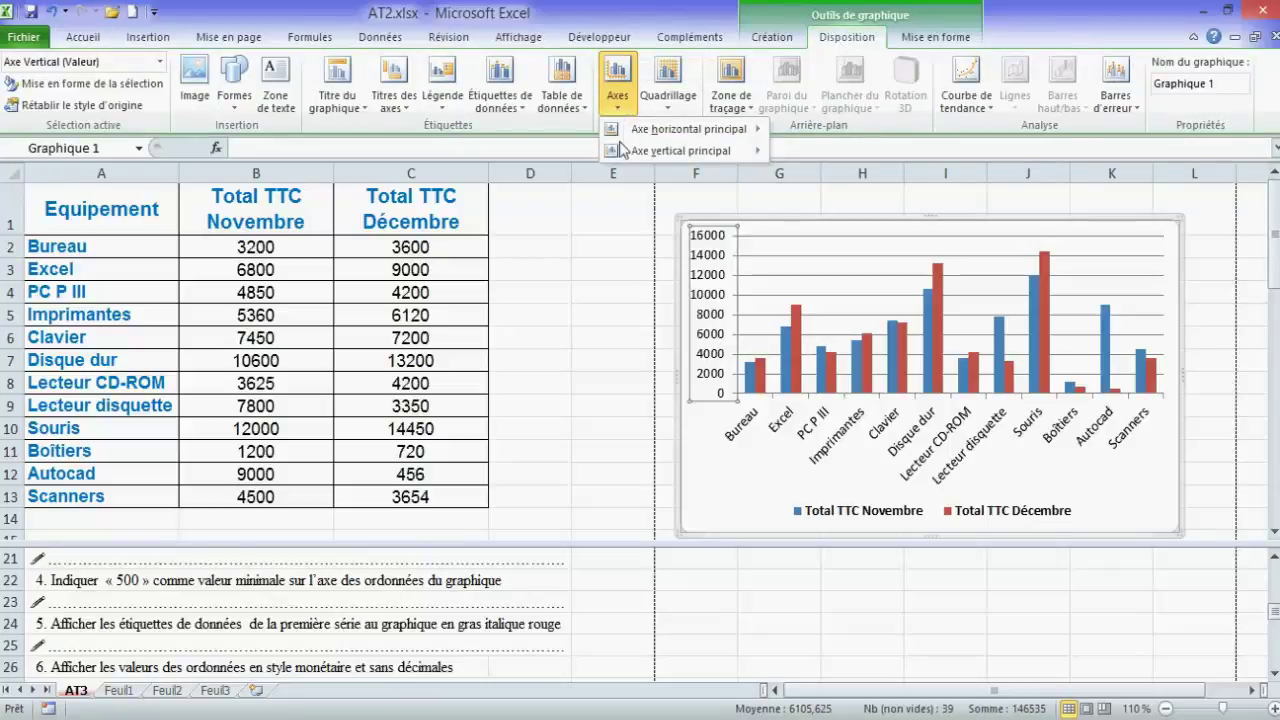
# Set the vertical axis minimum to a fixed value of 500
pyautogui.moveTo(732, 151)
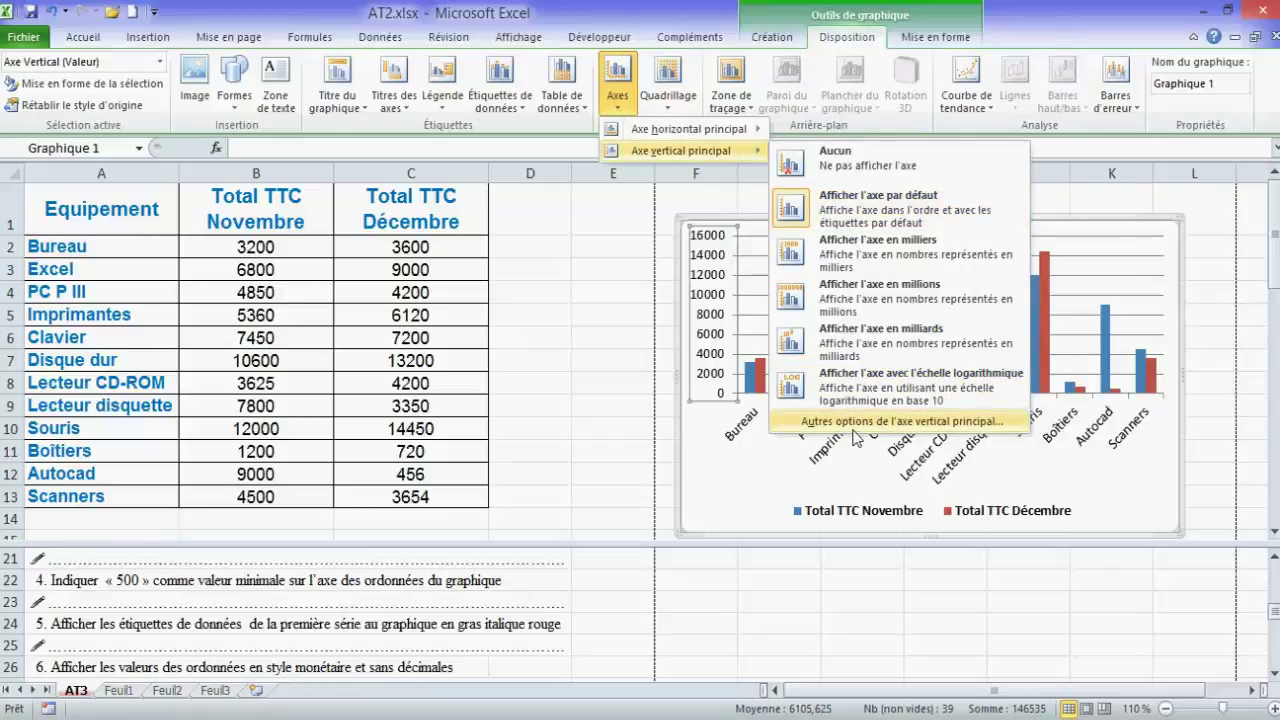
pyautogui.click(901, 424)
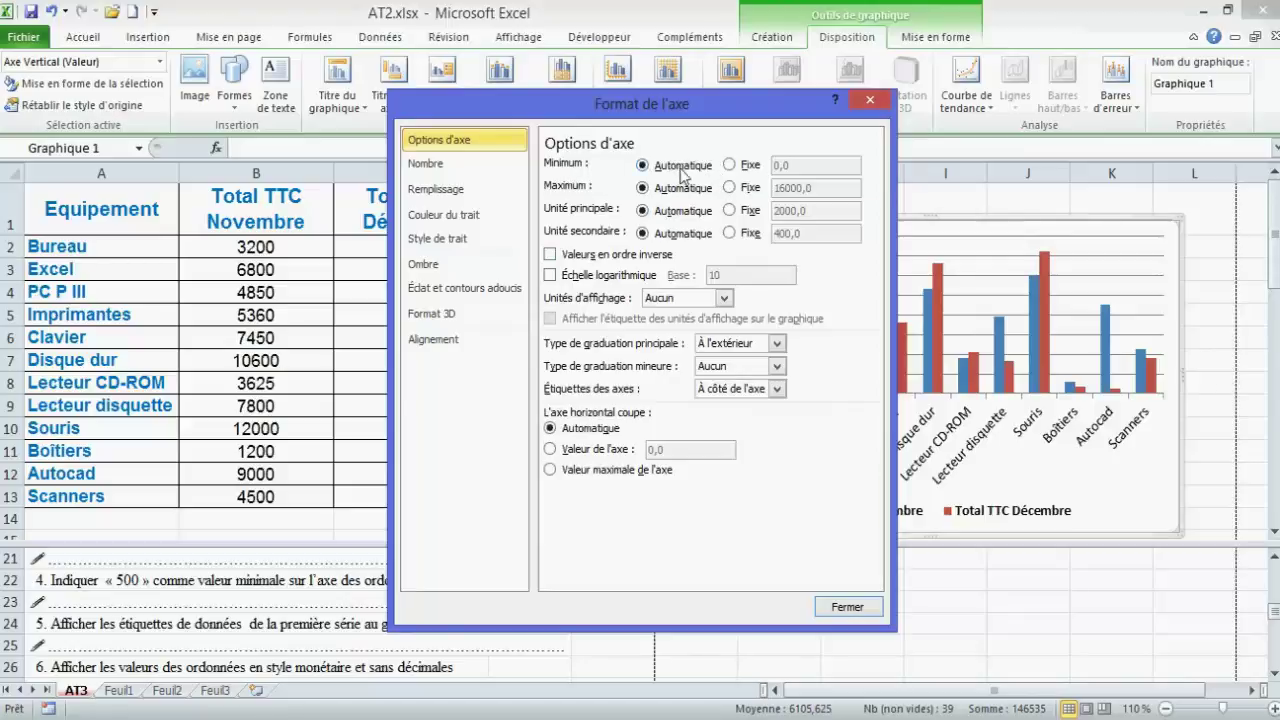
pyautogui.click(730, 167)
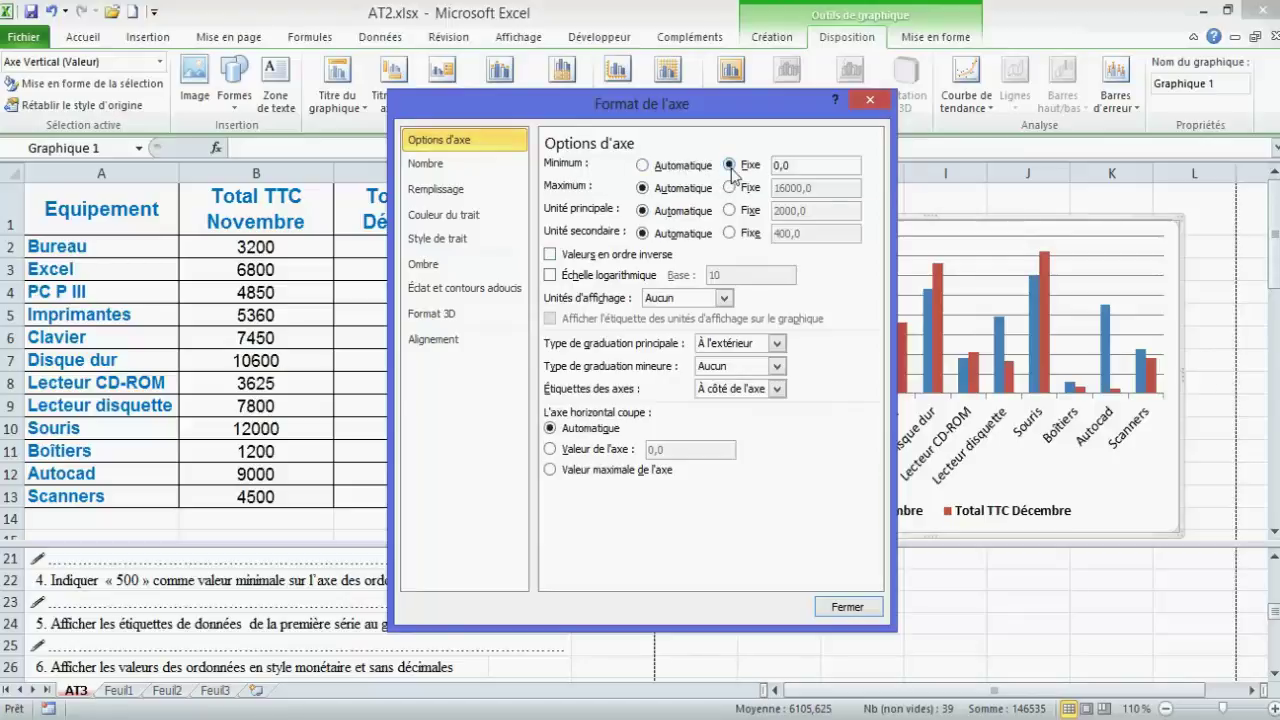
pyautogui.moveTo(796, 167); pyautogui.dragTo(771, 172)
pyautogui.moveTo(797, 108); pyautogui.dragTo(528, 105)
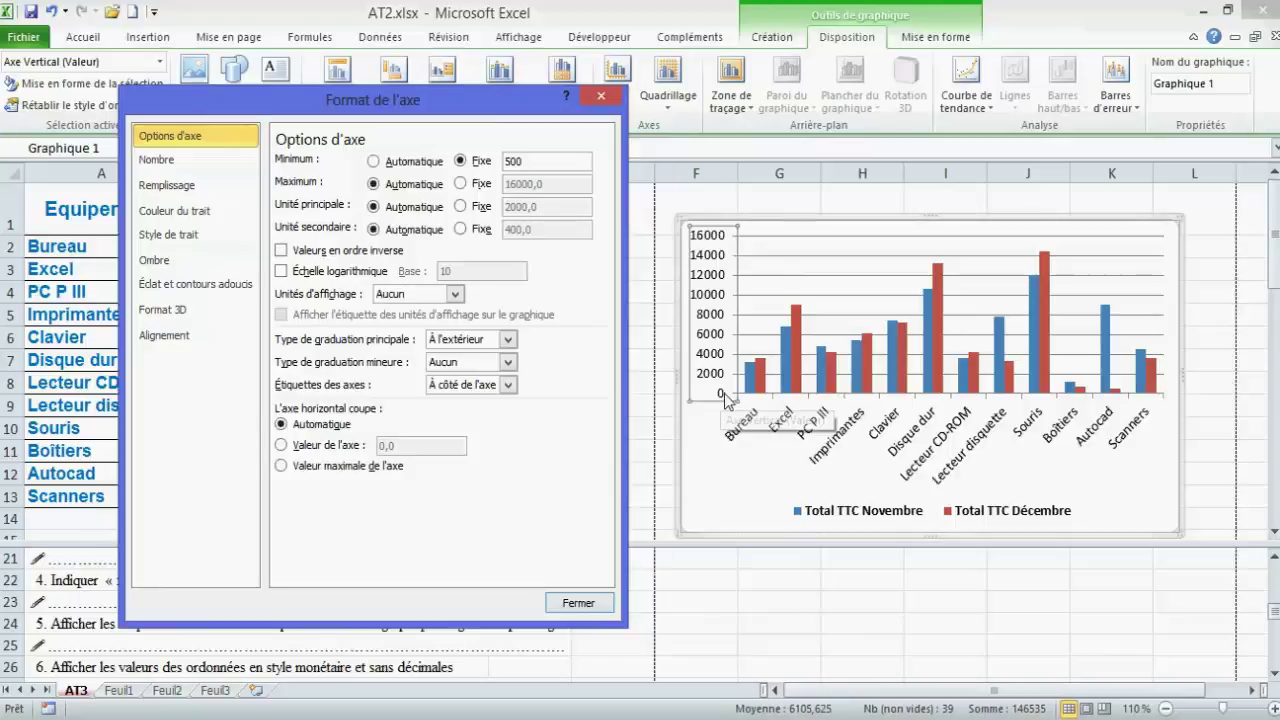
pyautogui.click(578, 604)
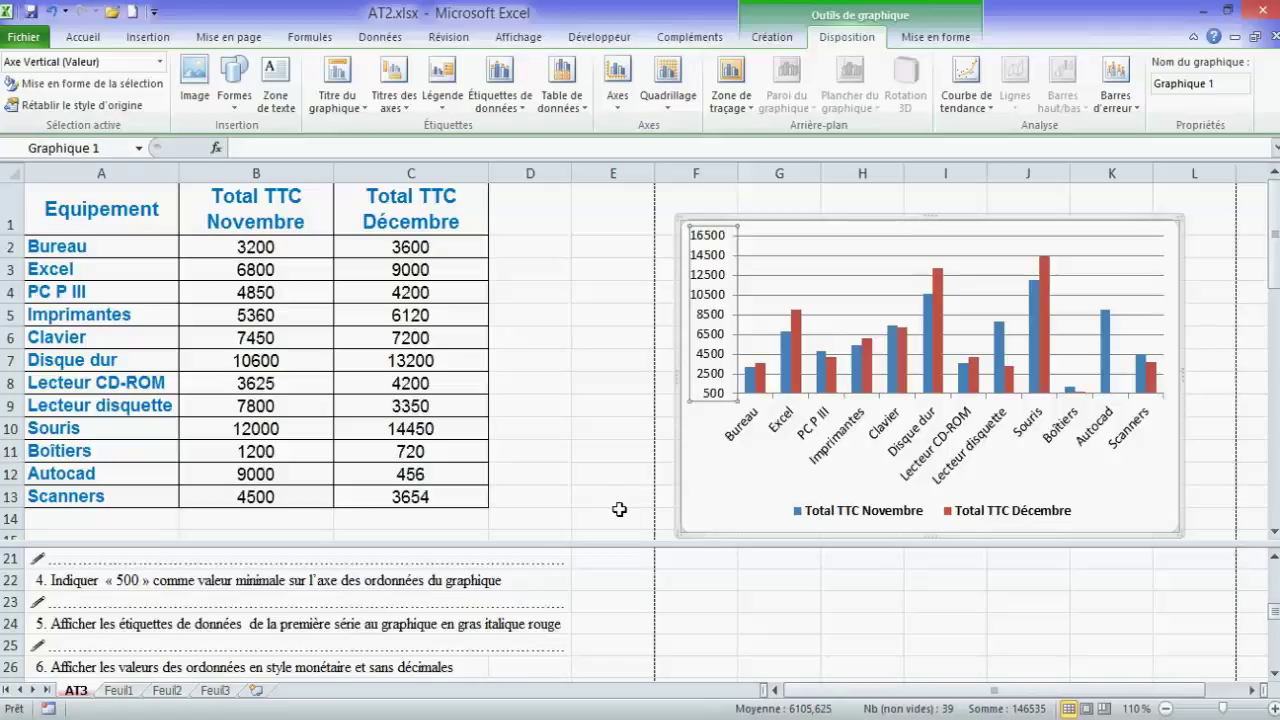
pyautogui.click(721, 478)
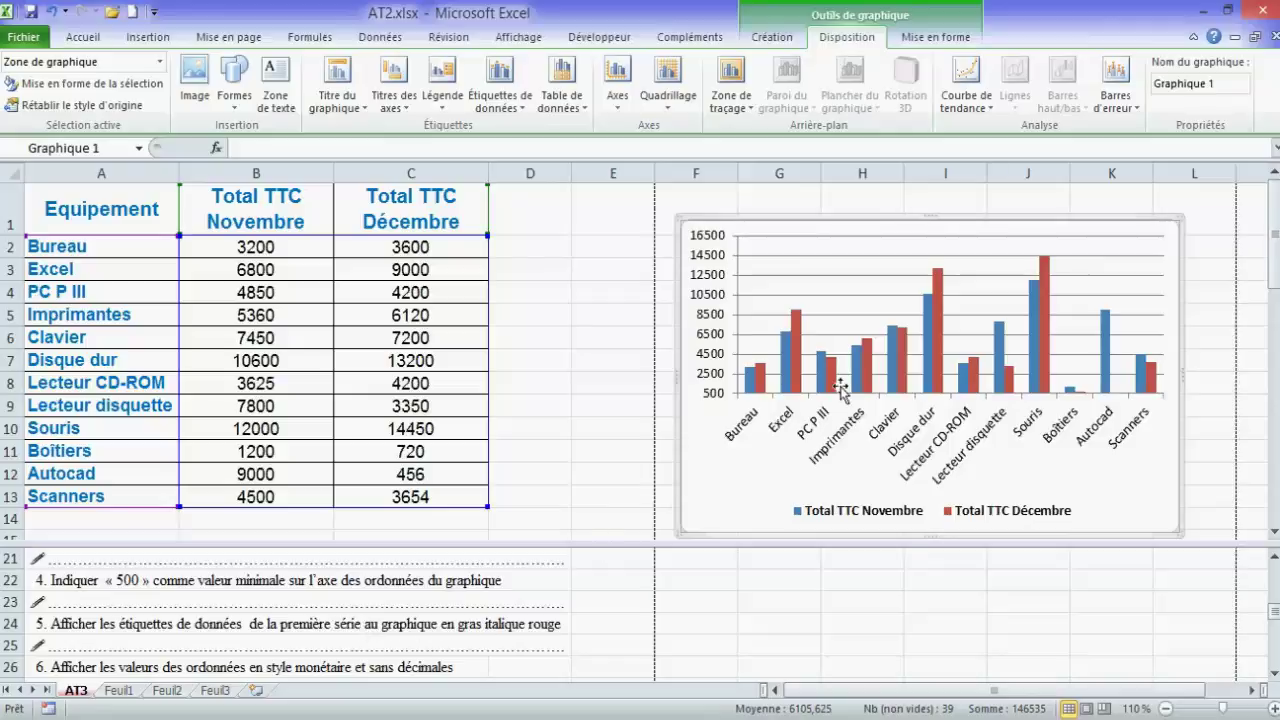
# Add data labels at the outside end of the Total TTC Novembre bars
pyautogui.moveTo(785, 370)
pyautogui.click(785, 368)
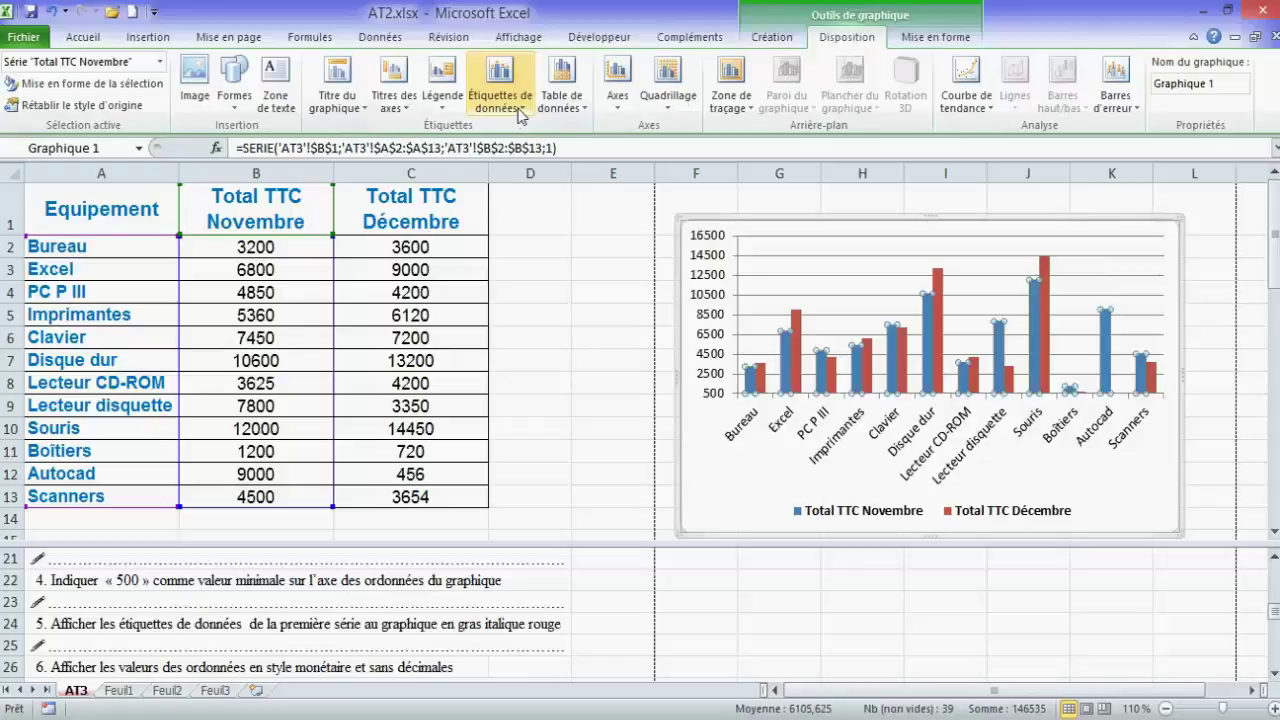
pyautogui.click(523, 108)
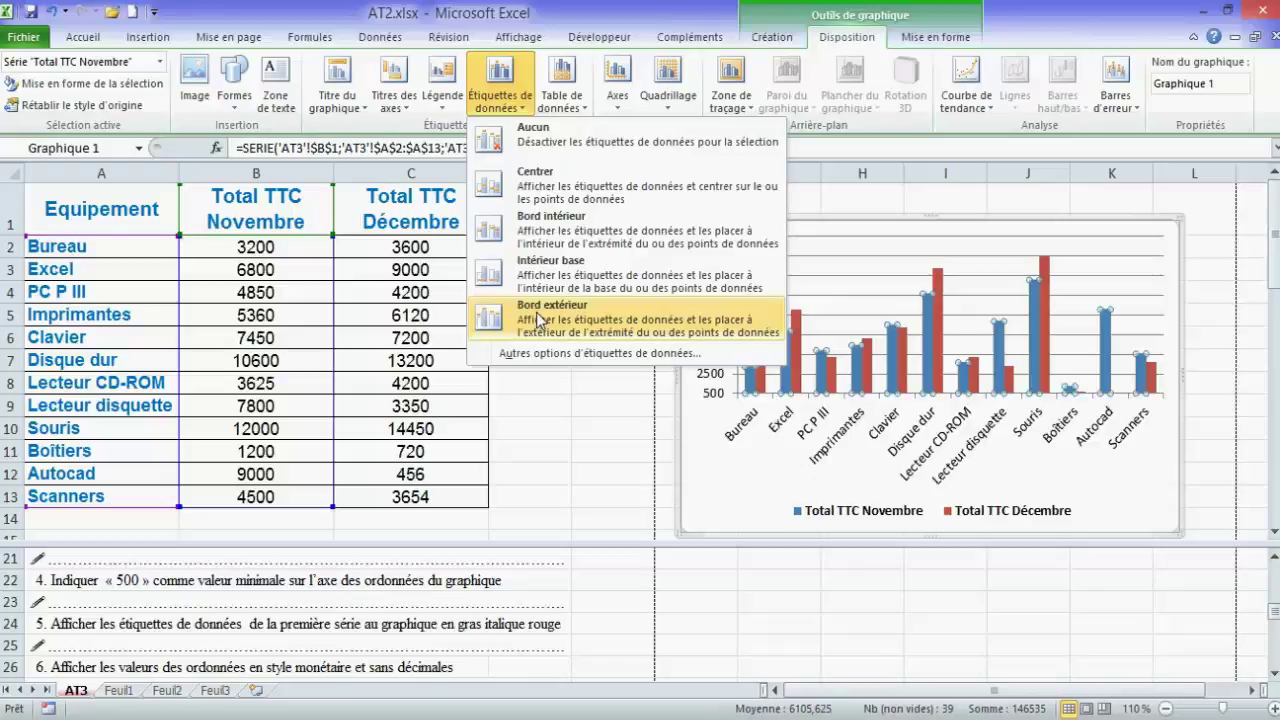
pyautogui.click(536, 312)
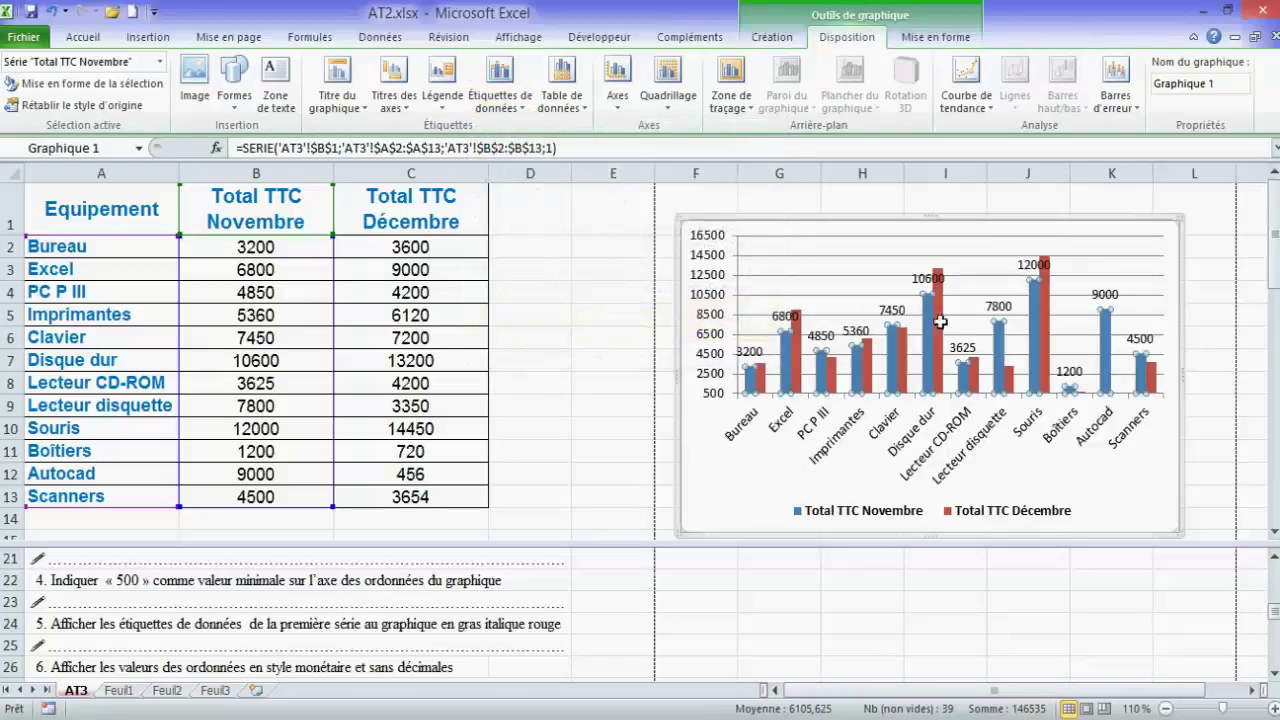
# Format the Novembre data labels bold, italic and red
pyautogui.click(1001, 309)
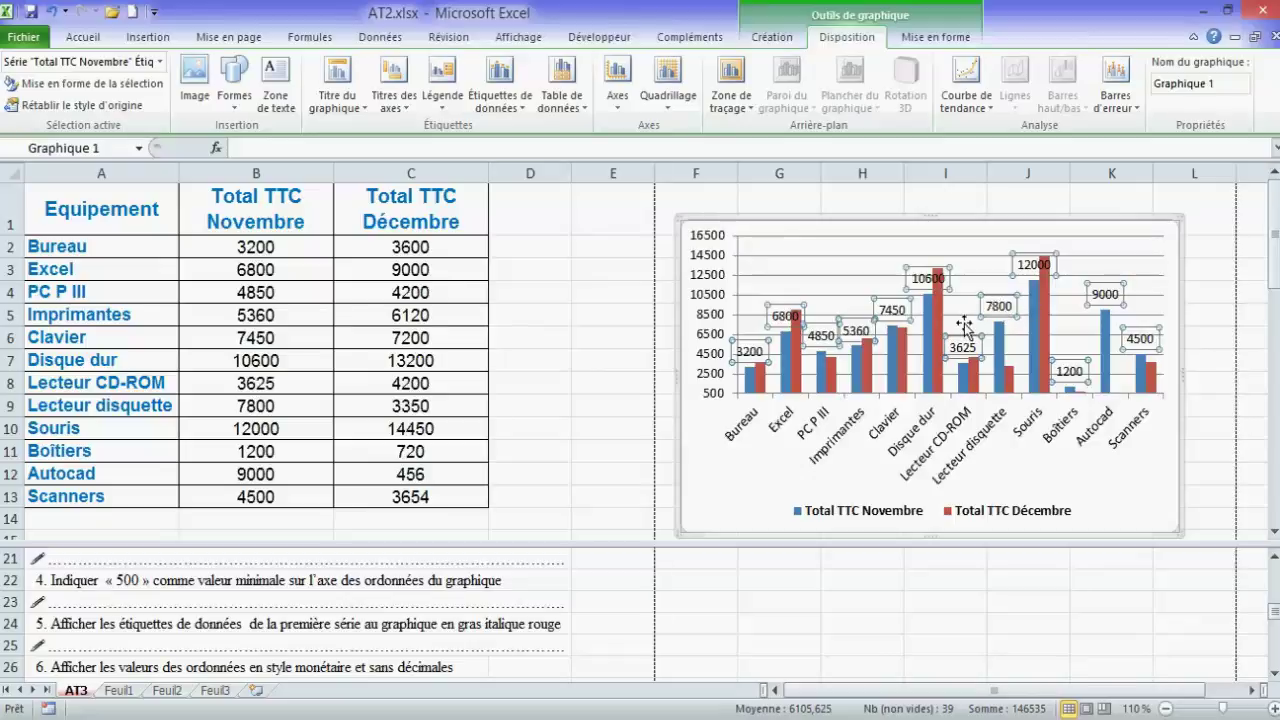
pyautogui.click(84, 40)
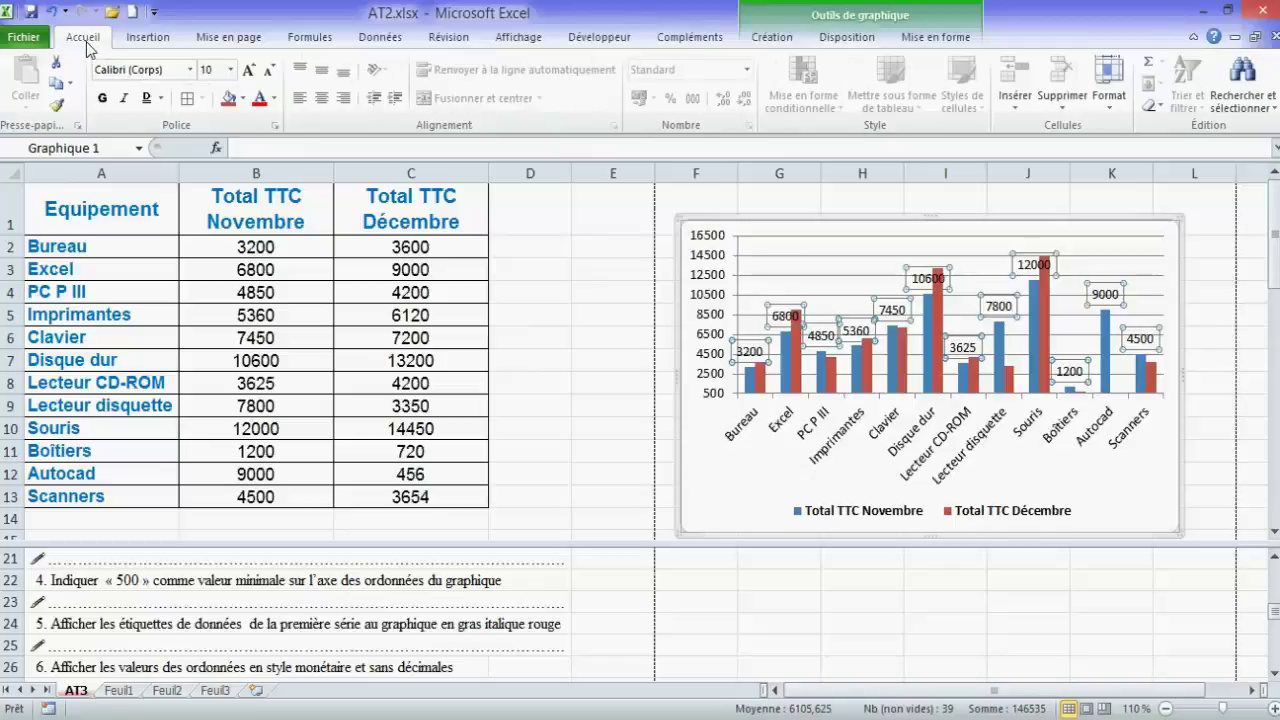
pyautogui.click(102, 98)
pyautogui.click(123, 100)
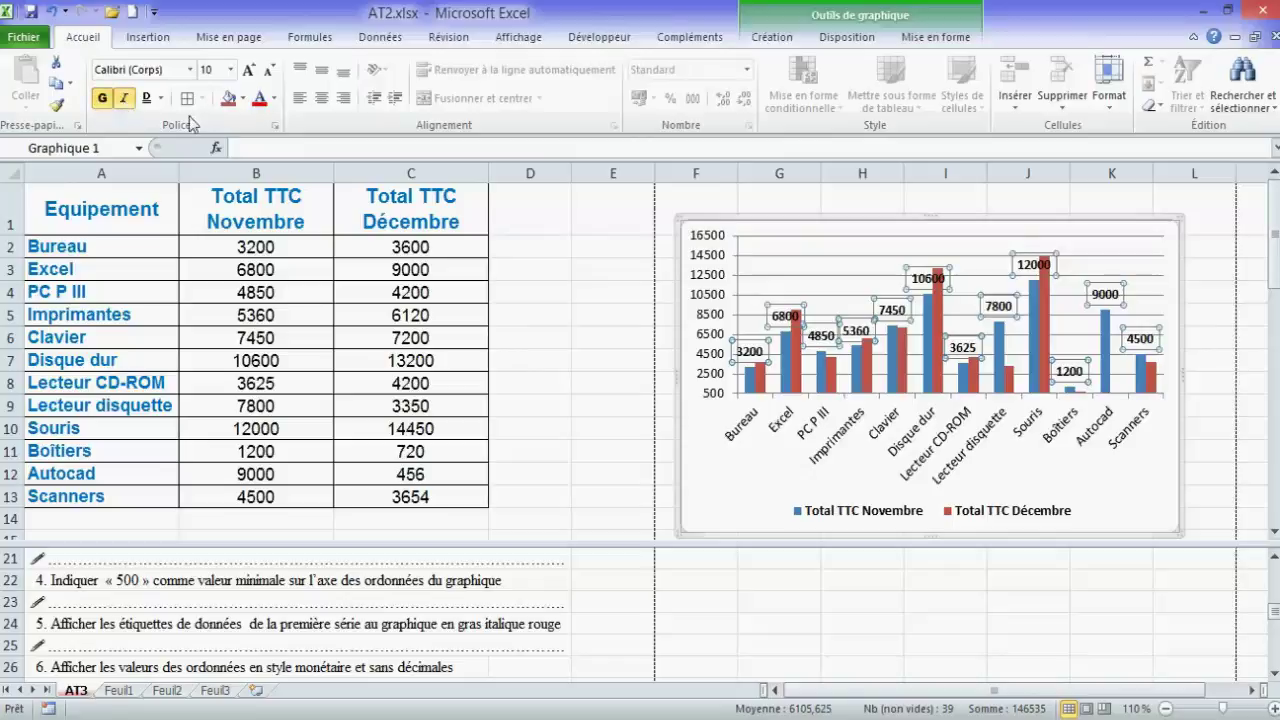
pyautogui.click(258, 99)
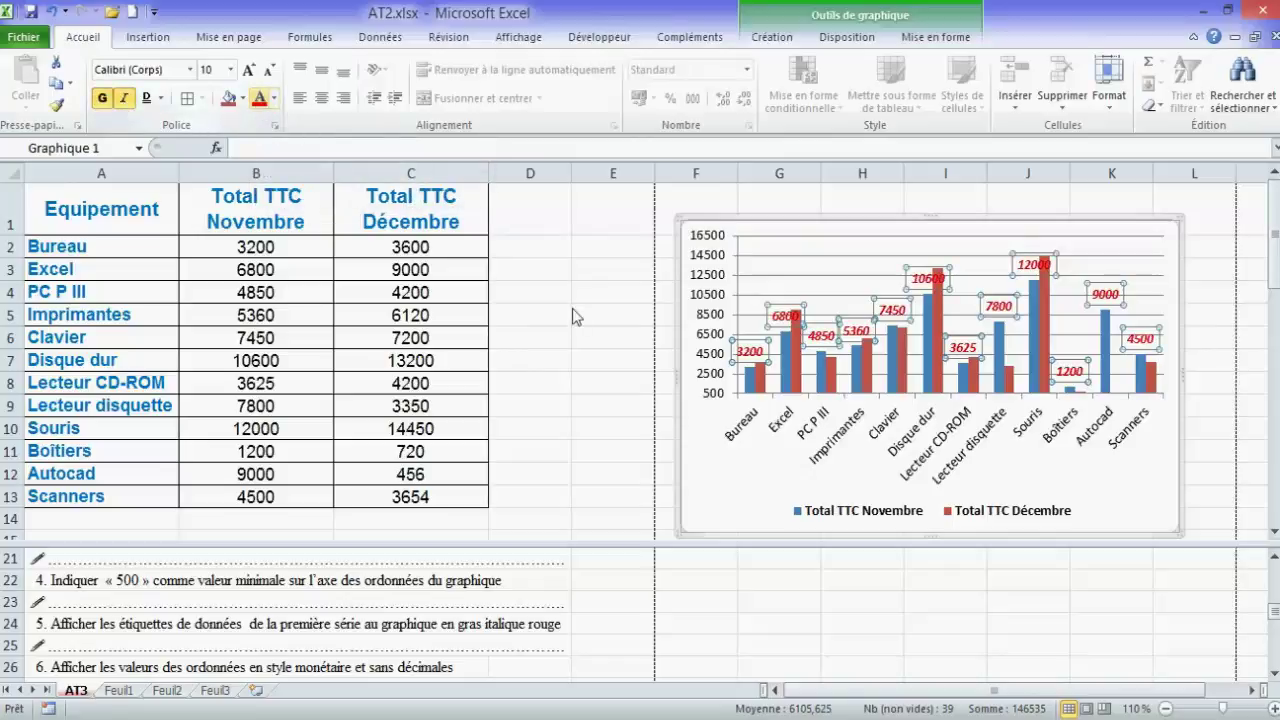
pyautogui.click(724, 477)
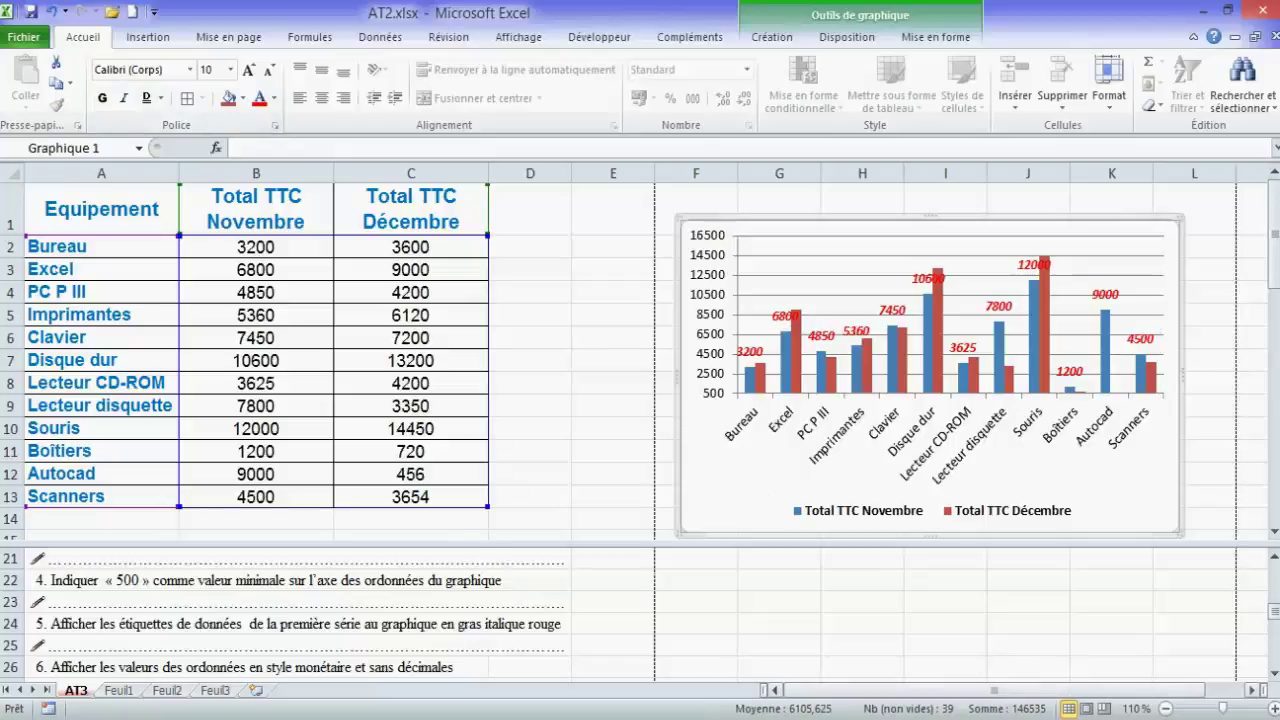
pyautogui.click(1274, 677)
# Format the vertical axis numbers as Monétaire euro currency
pyautogui.click(1274, 677)
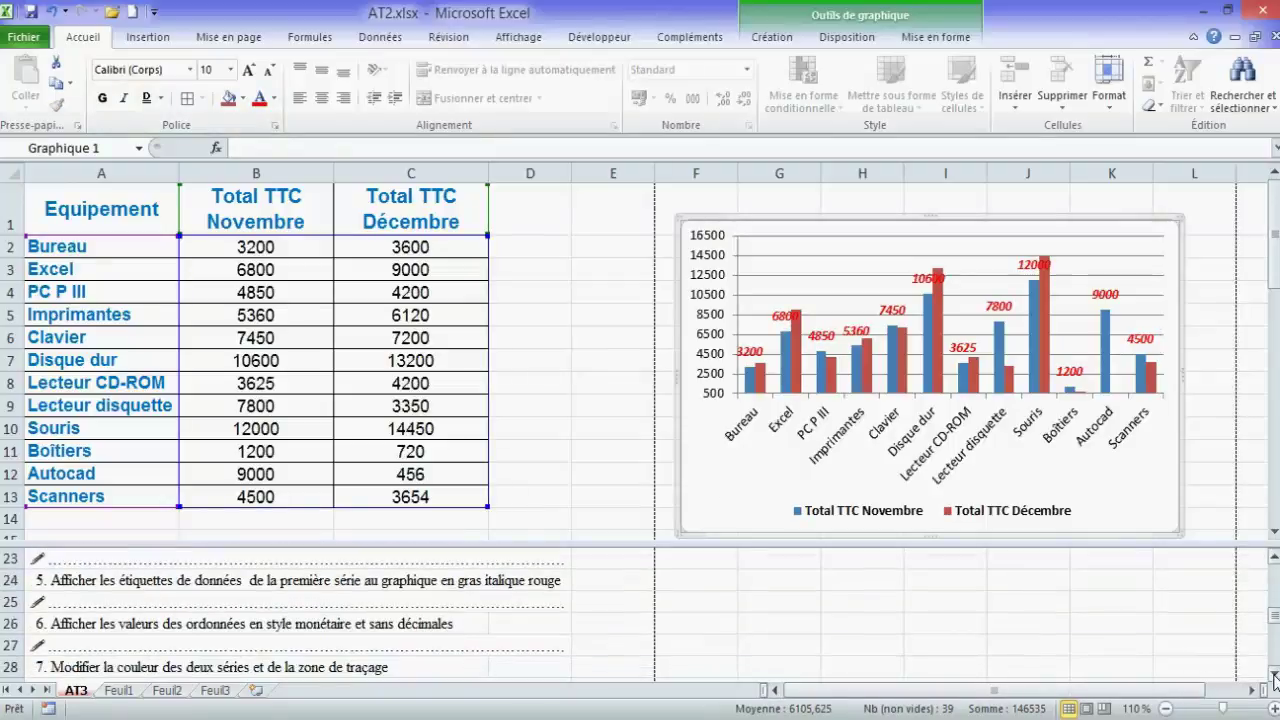
pyautogui.click(1274, 677)
pyautogui.click(1274, 677)
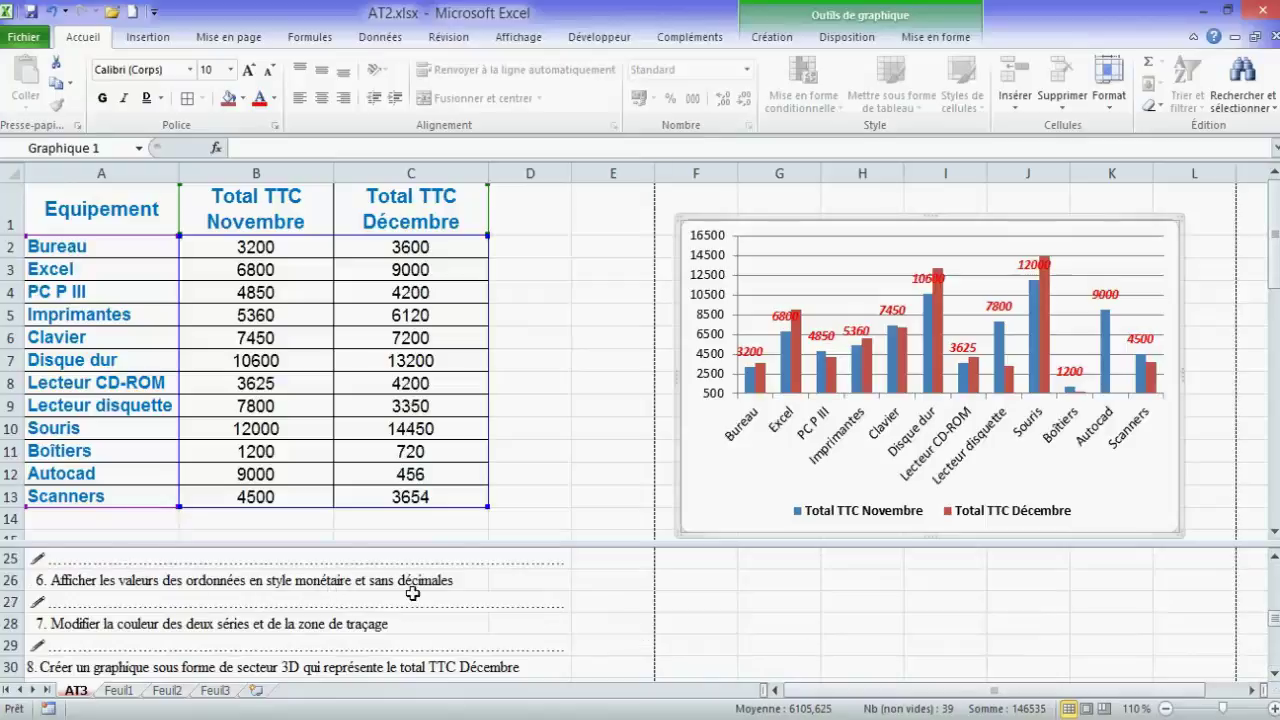
pyautogui.click(710, 312)
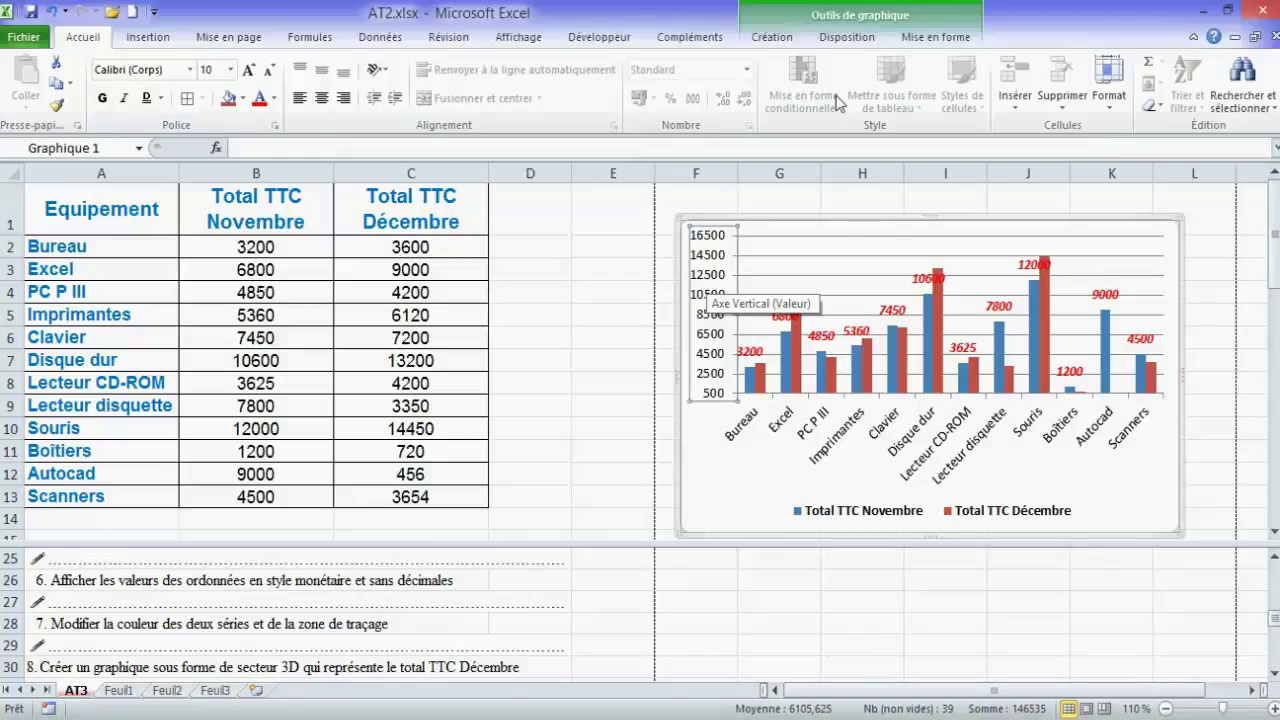
pyautogui.click(840, 38)
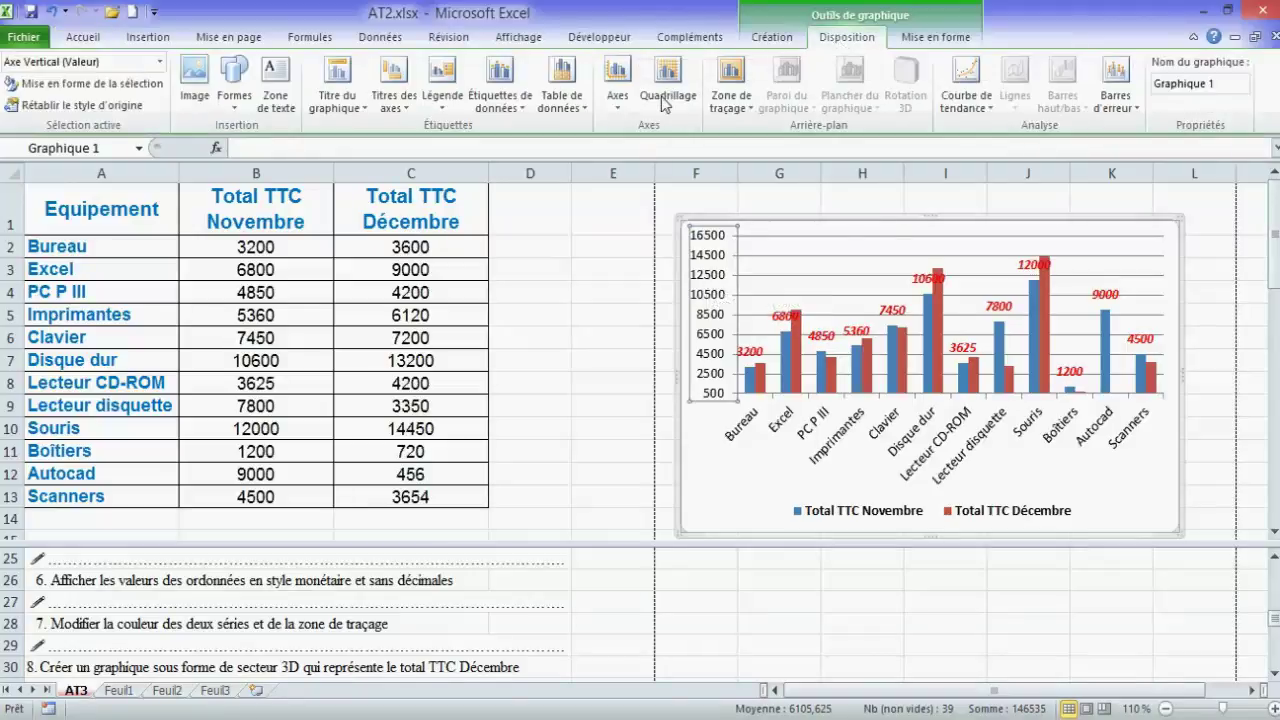
pyautogui.click(617, 108)
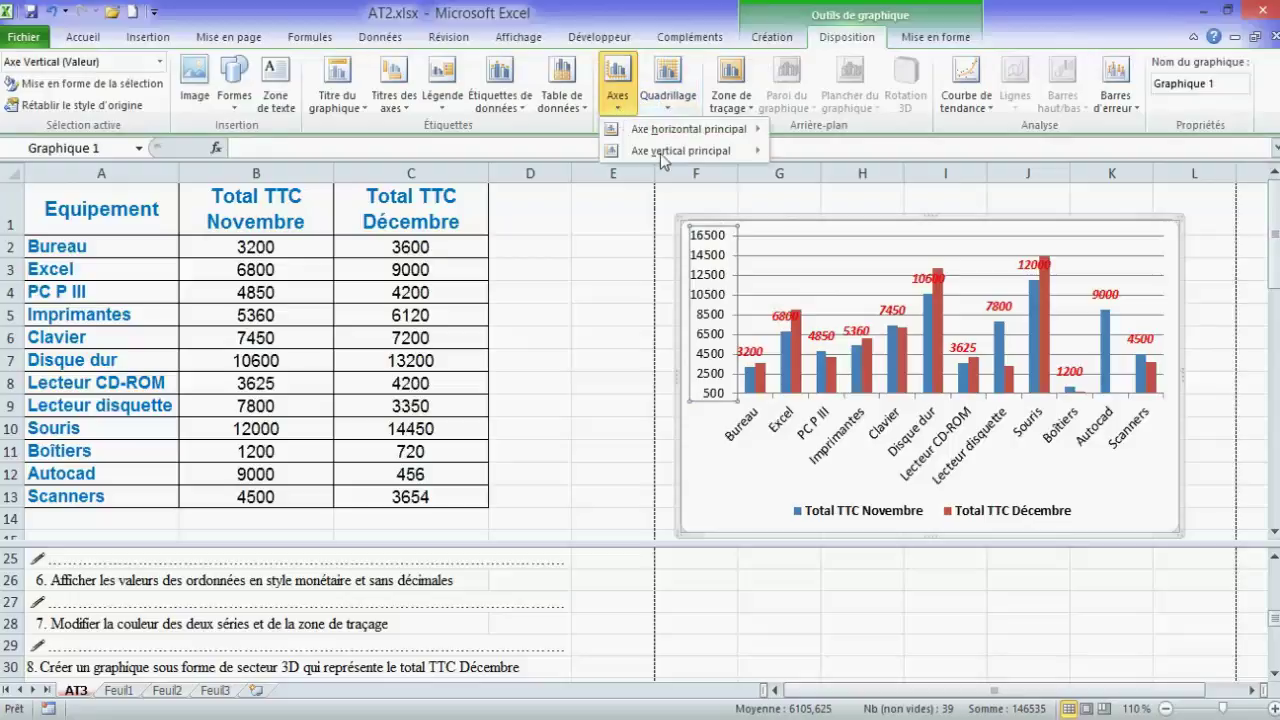
pyautogui.moveTo(680, 150)
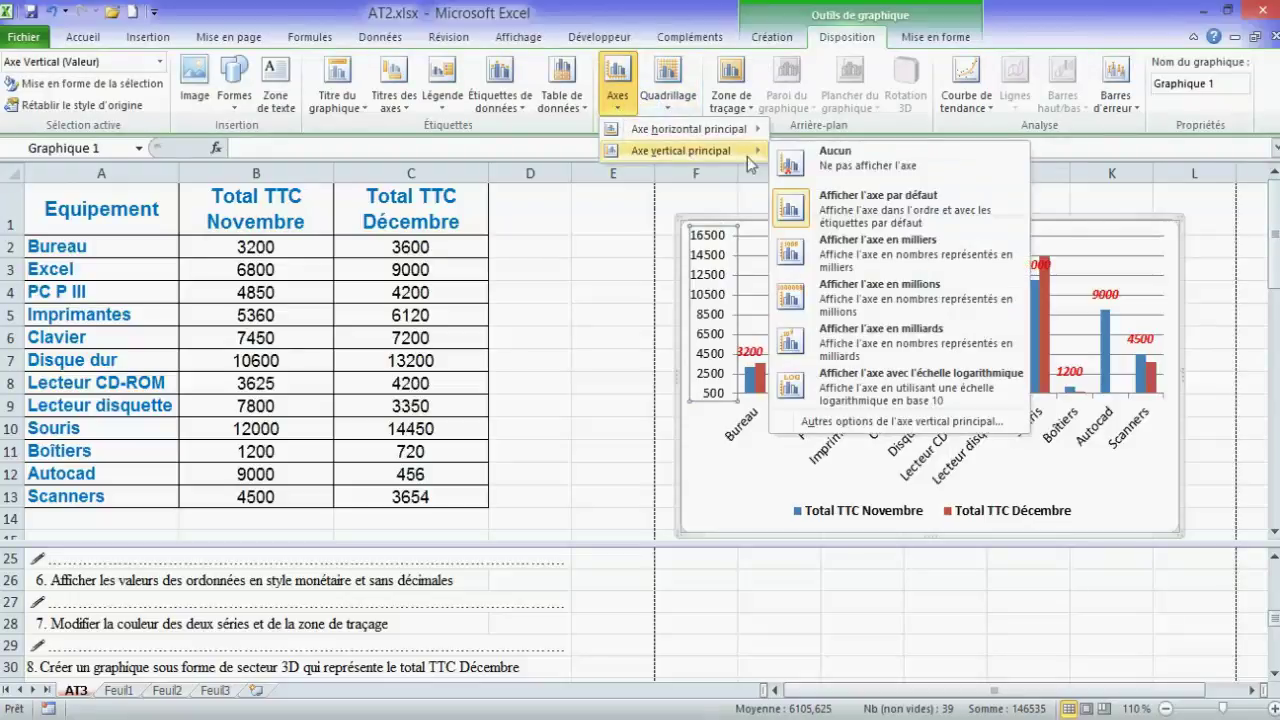
pyautogui.click(830, 421)
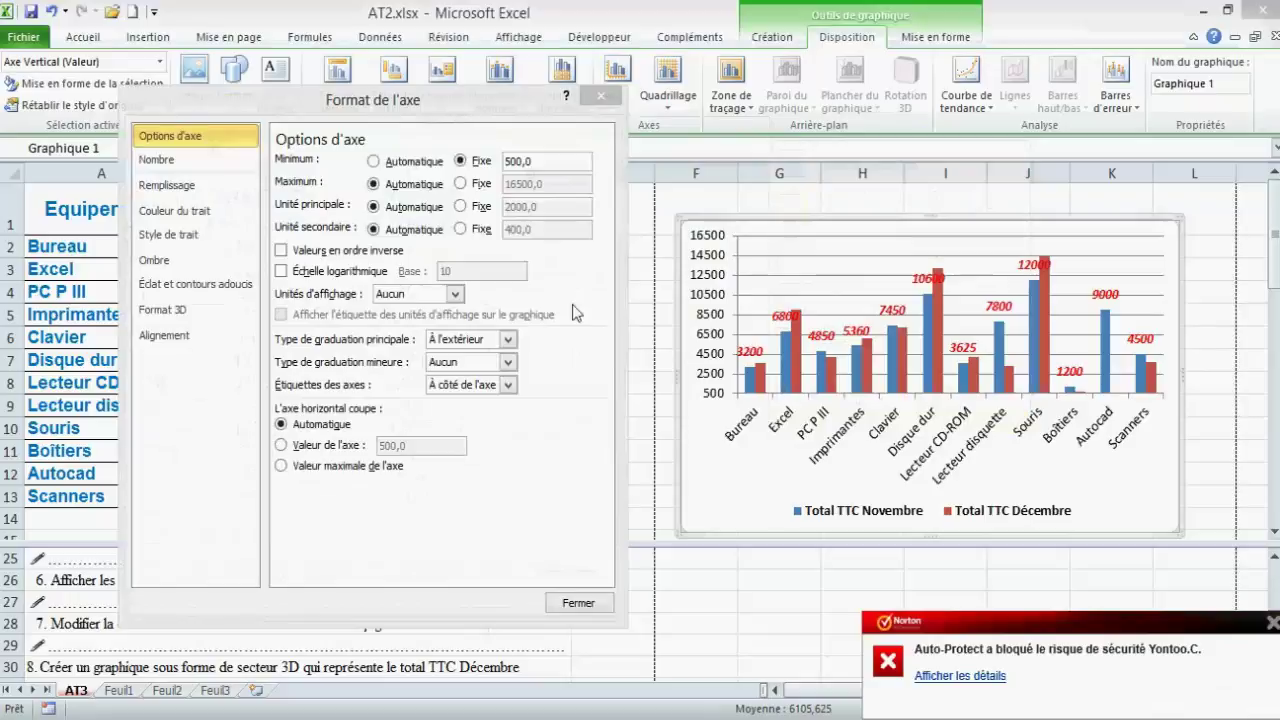
pyautogui.click(212, 163)
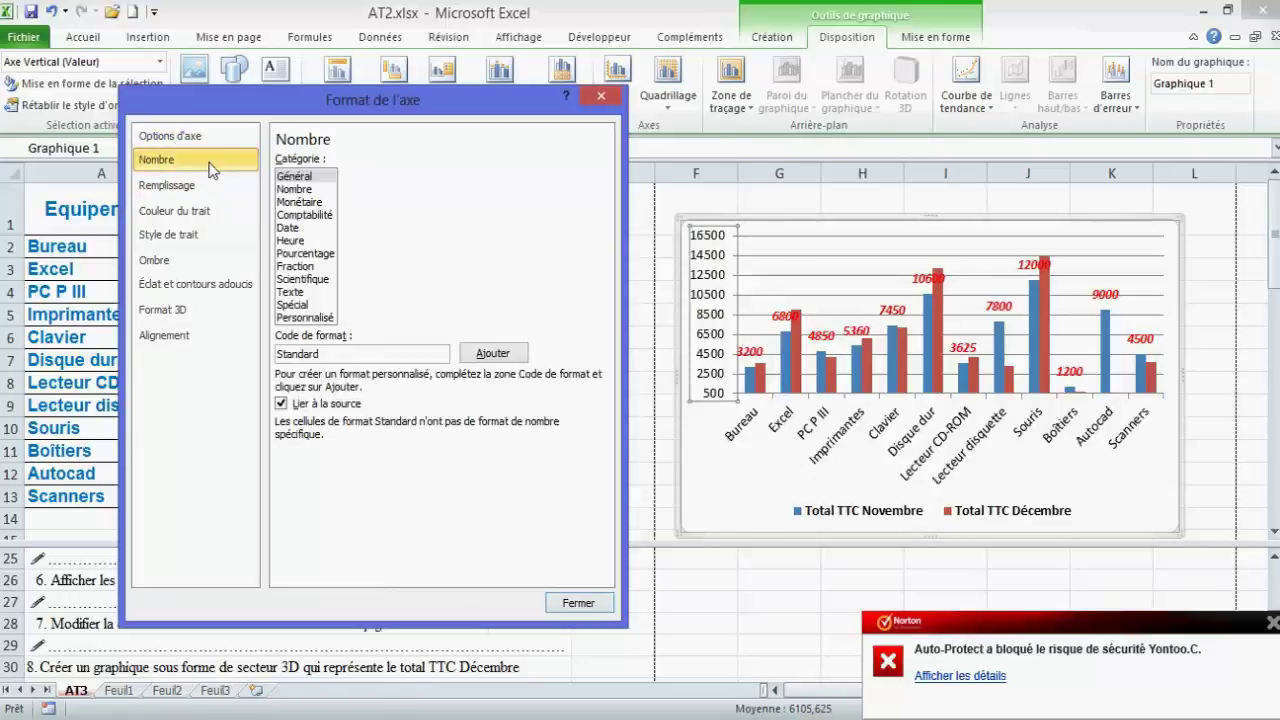
pyautogui.click(308, 203)
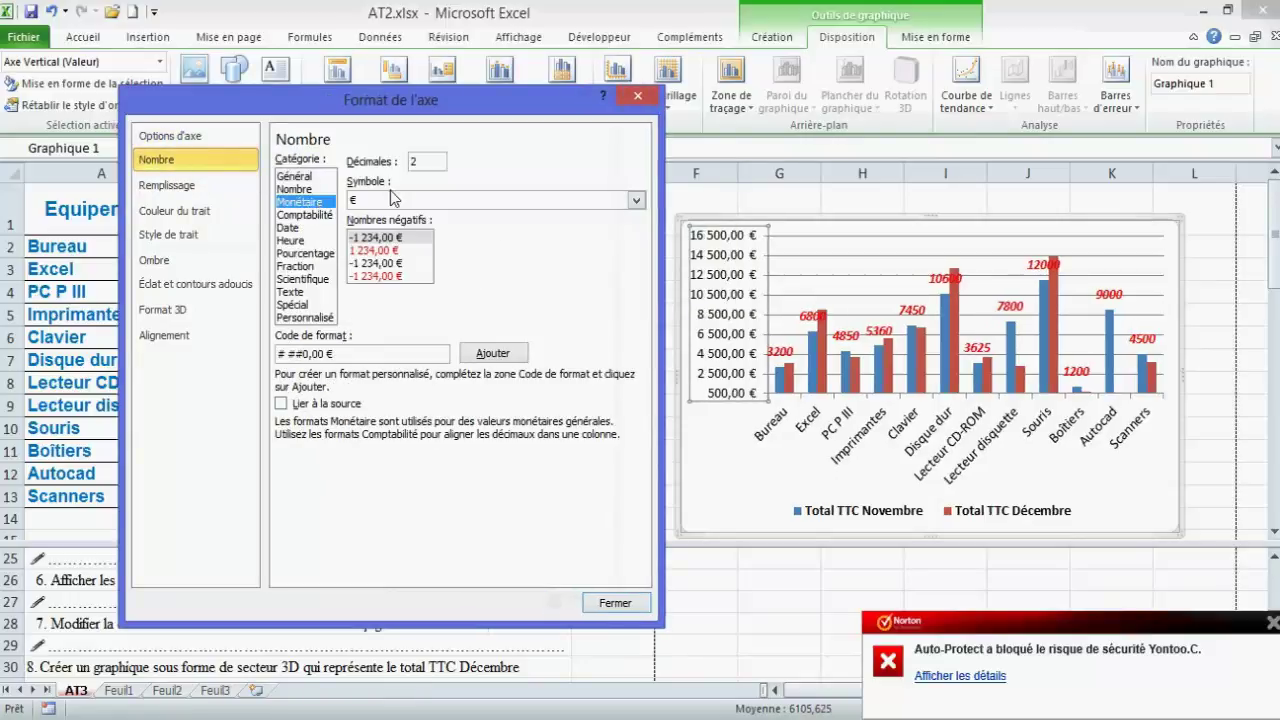
pyautogui.click(425, 160)
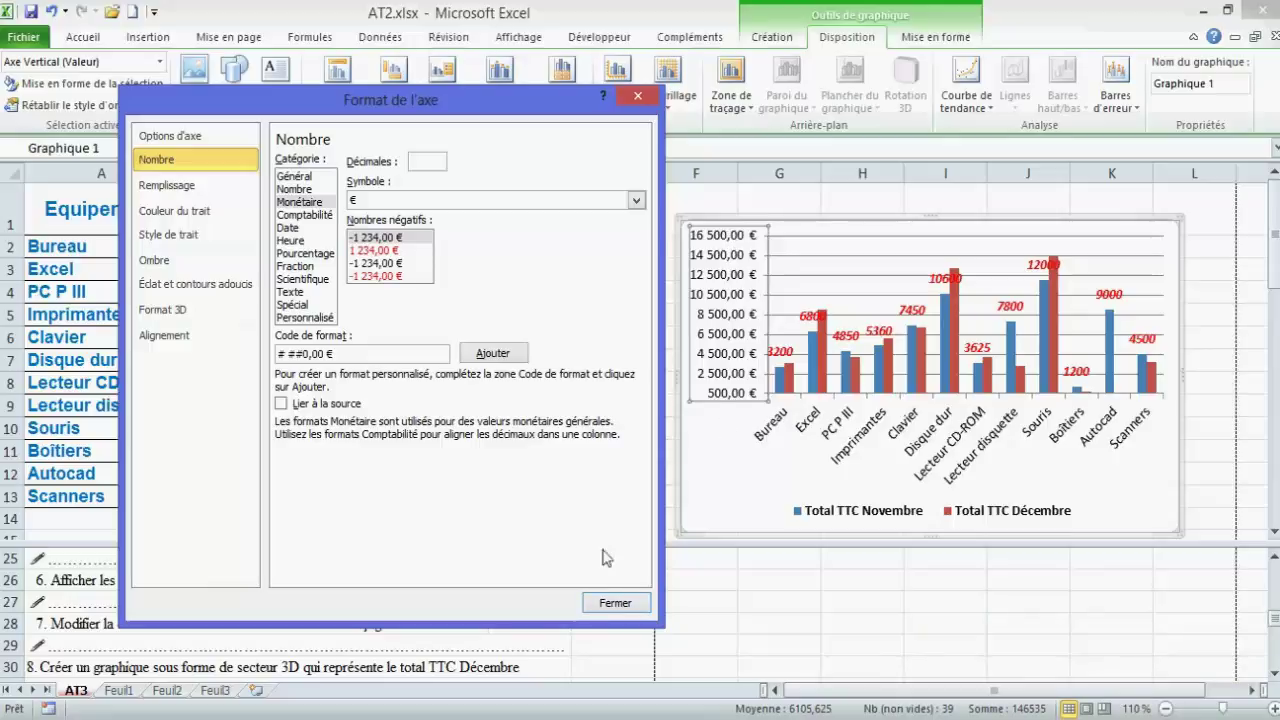
pyautogui.click(612, 603)
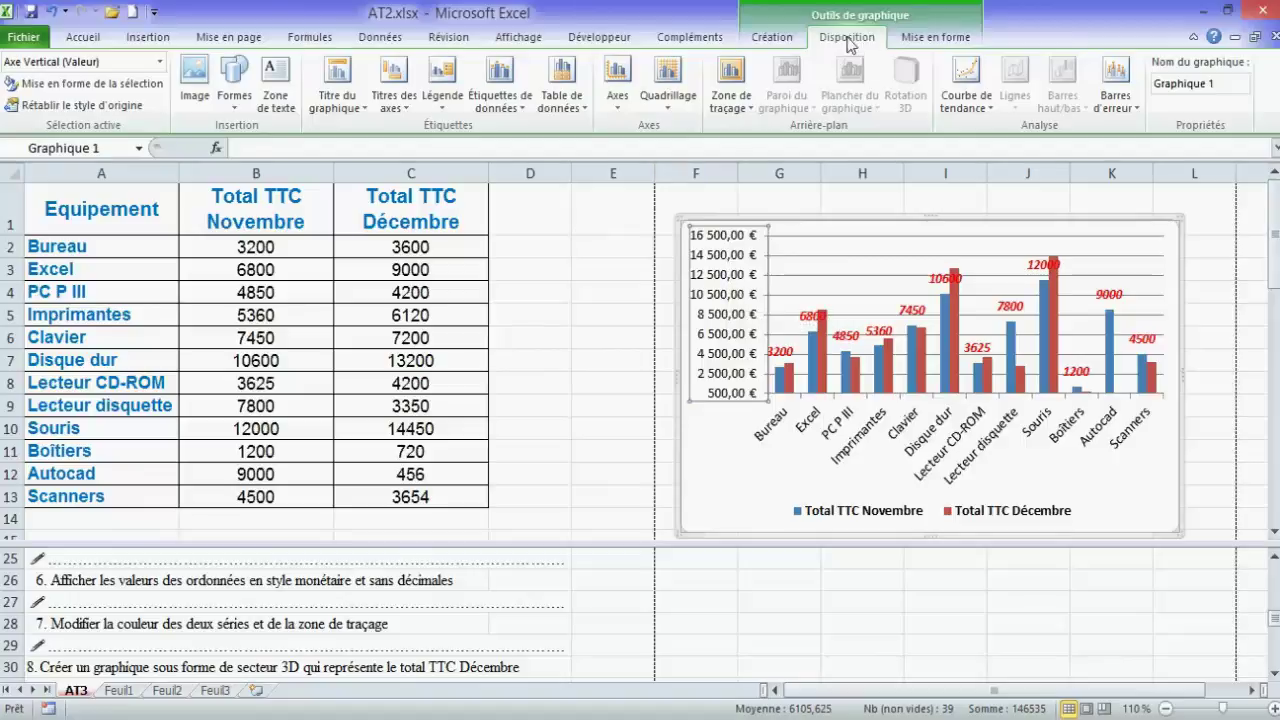
# Set the vertical axis euro values to 0 decimal places
pyautogui.click(620, 105)
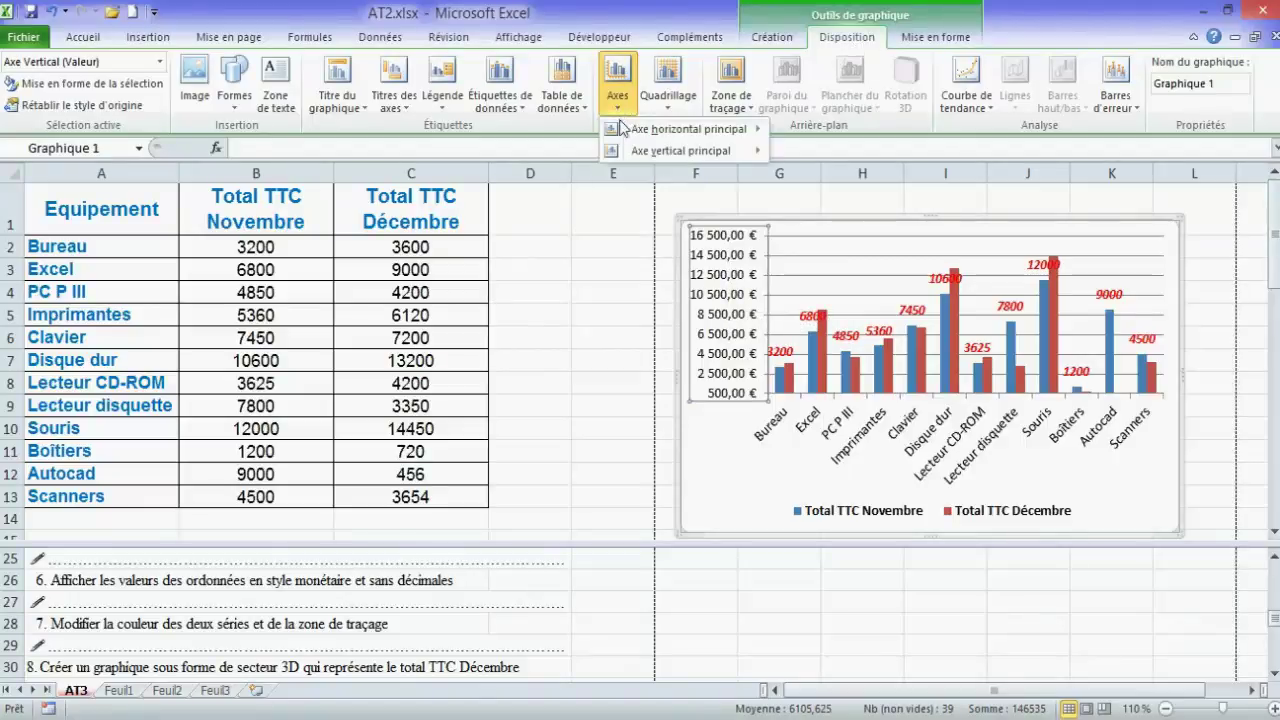
pyautogui.moveTo(728, 154)
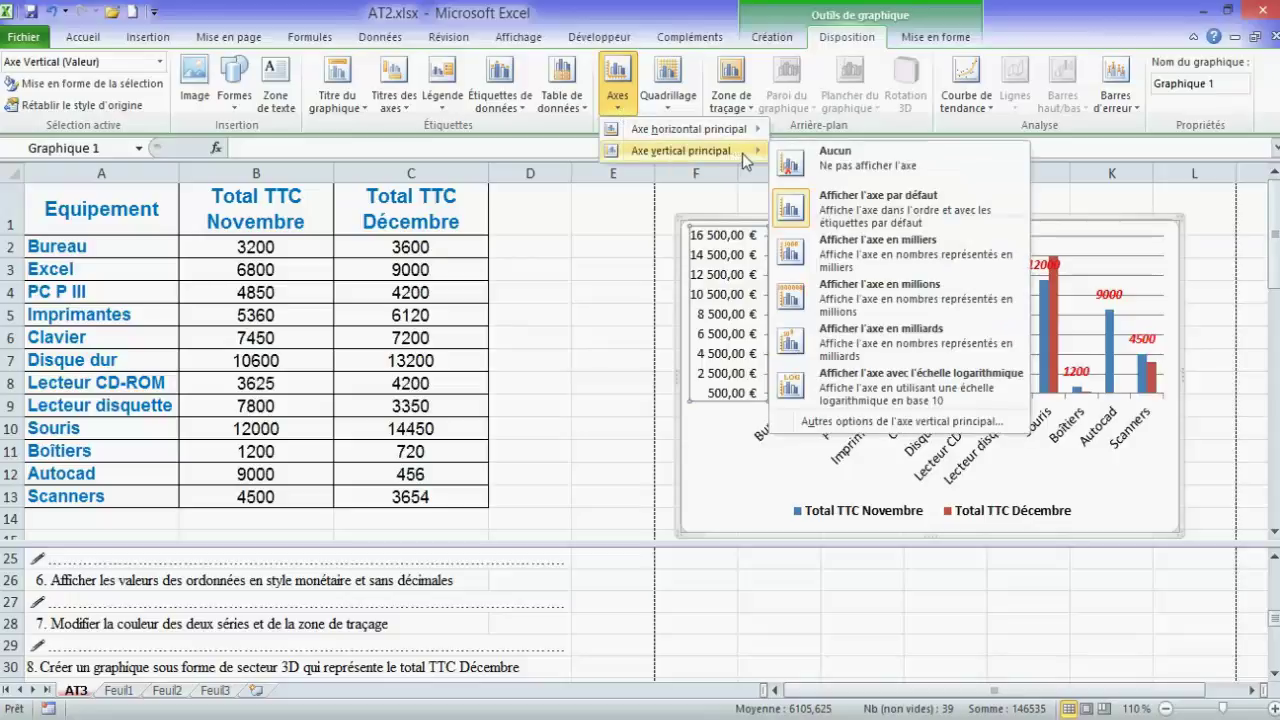
pyautogui.click(829, 424)
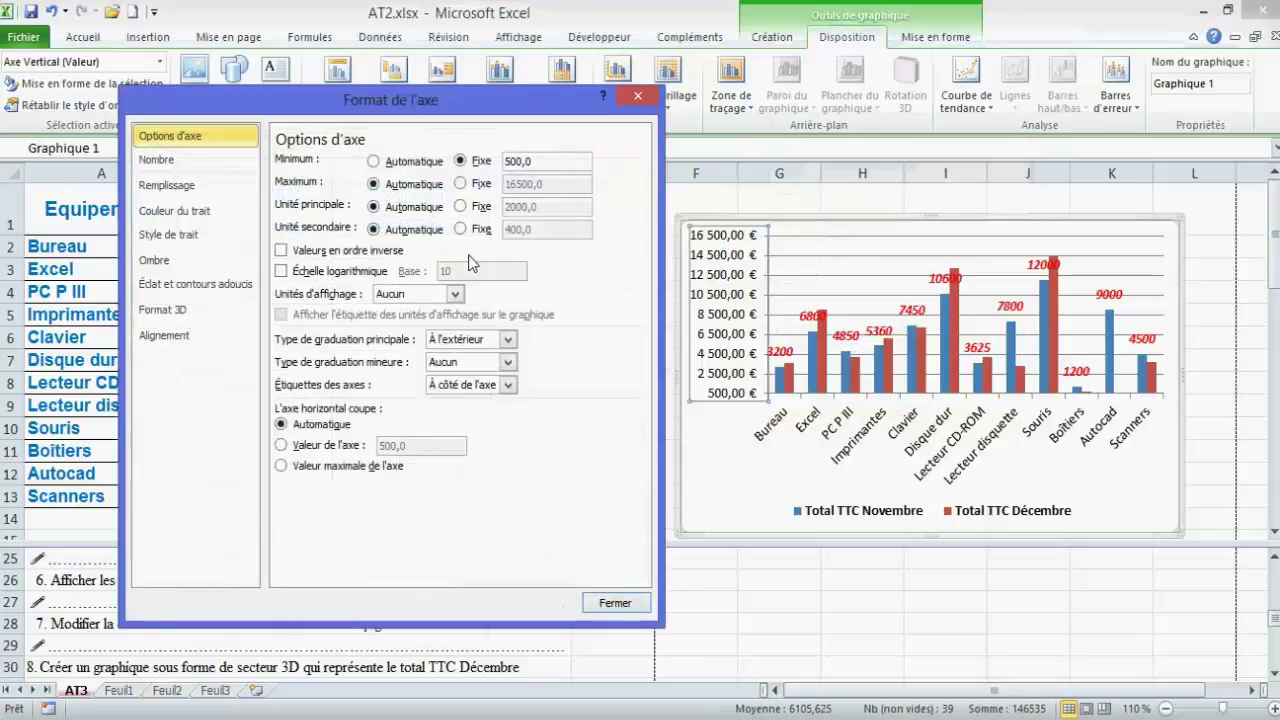
pyautogui.click(208, 163)
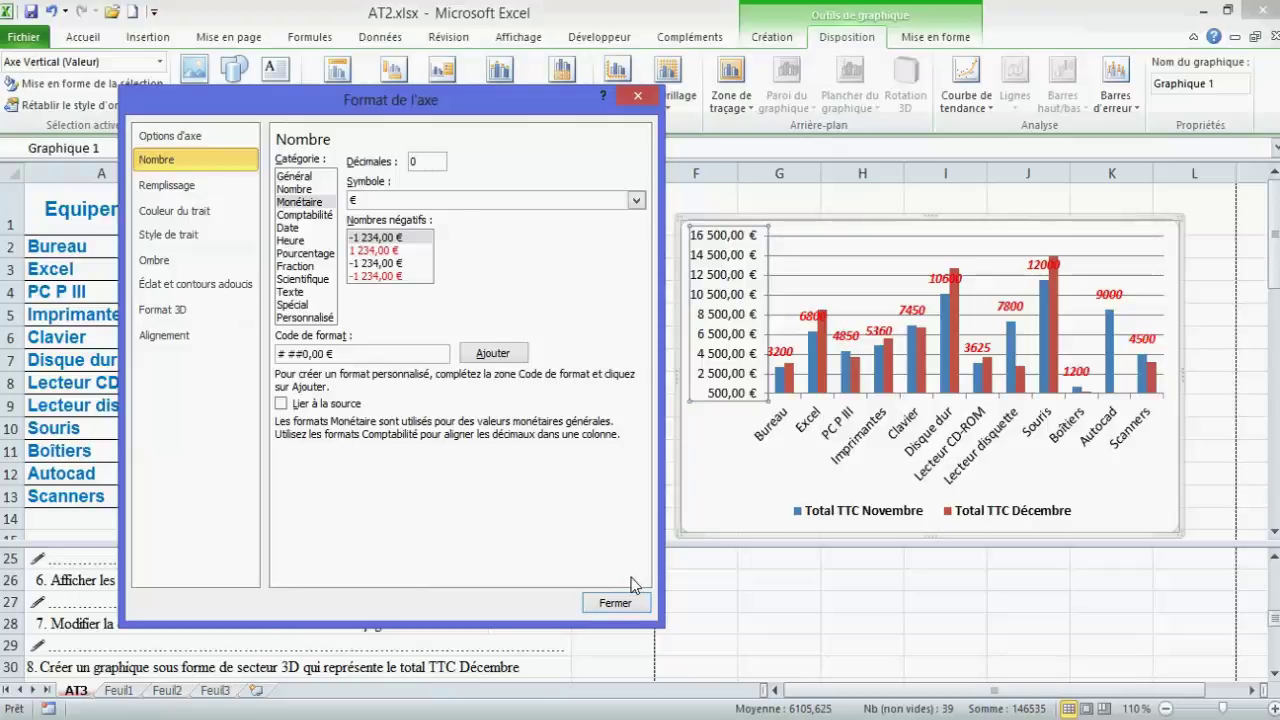
pyautogui.click(612, 604)
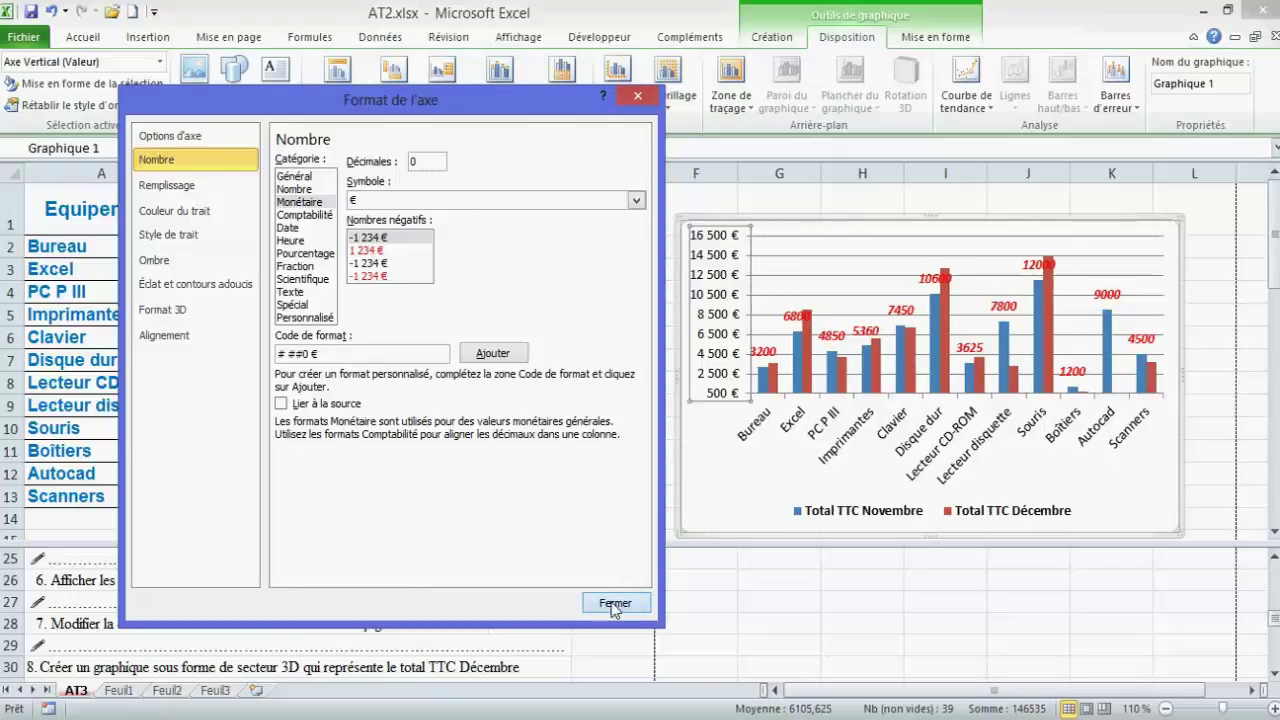
pyautogui.click(614, 604)
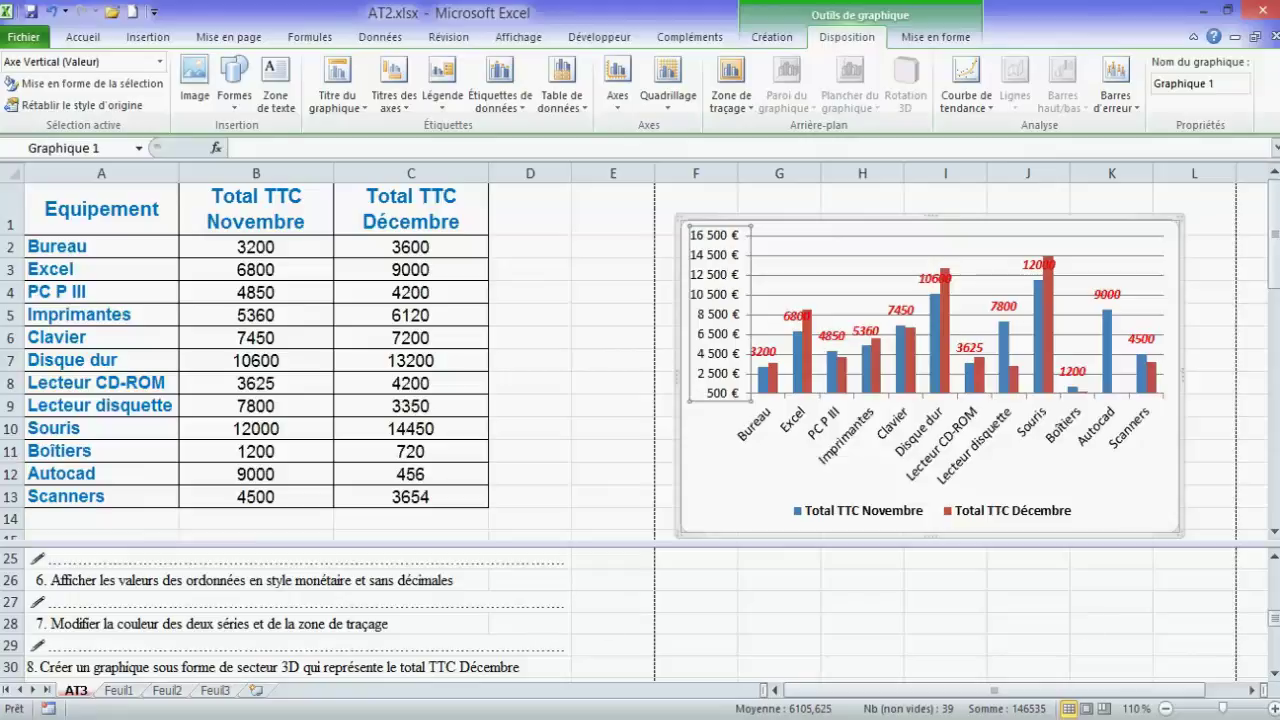
pyautogui.click(1274, 672)
# Fill the Total TTC Novembre bars with orange
pyautogui.click(1274, 672)
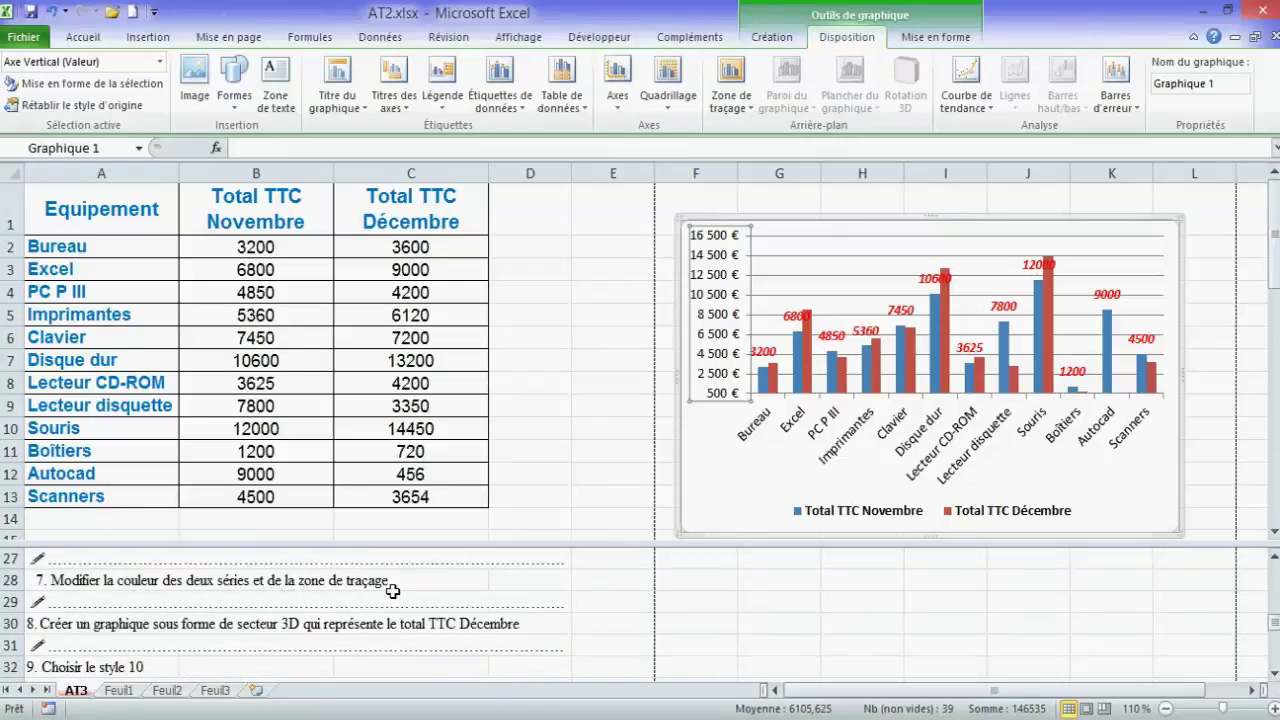
pyautogui.click(798, 378)
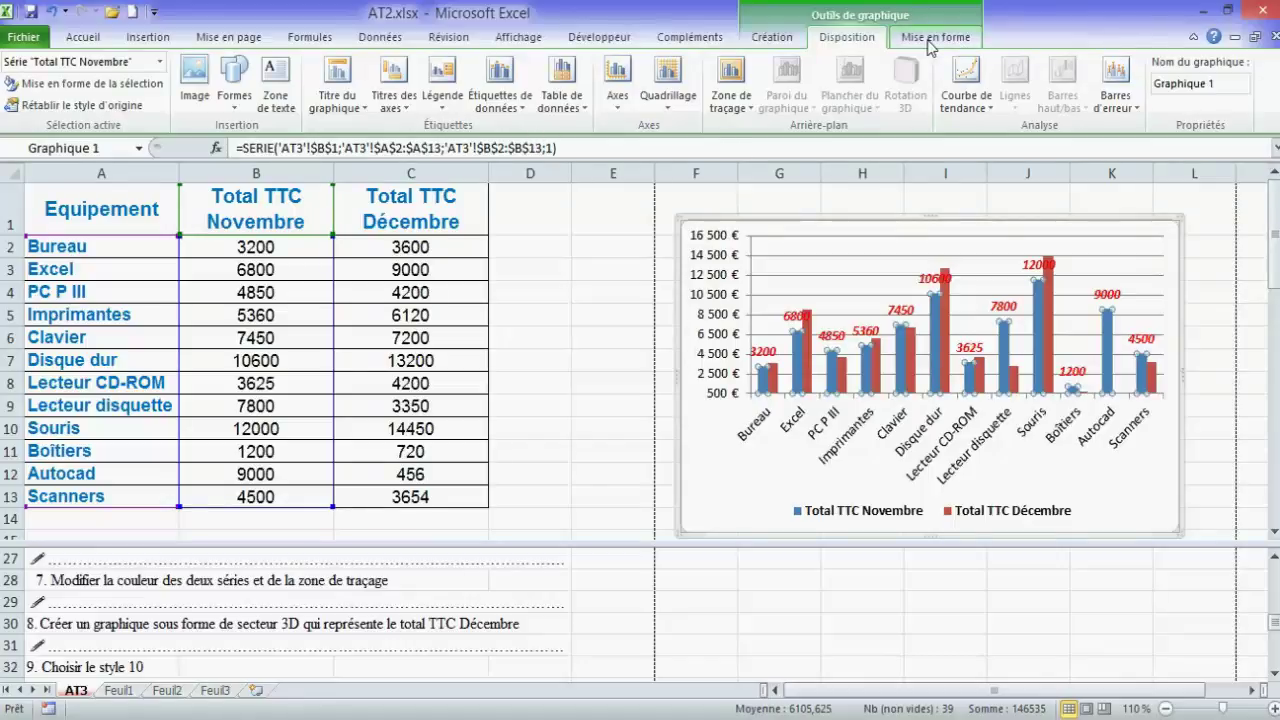
pyautogui.click(930, 40)
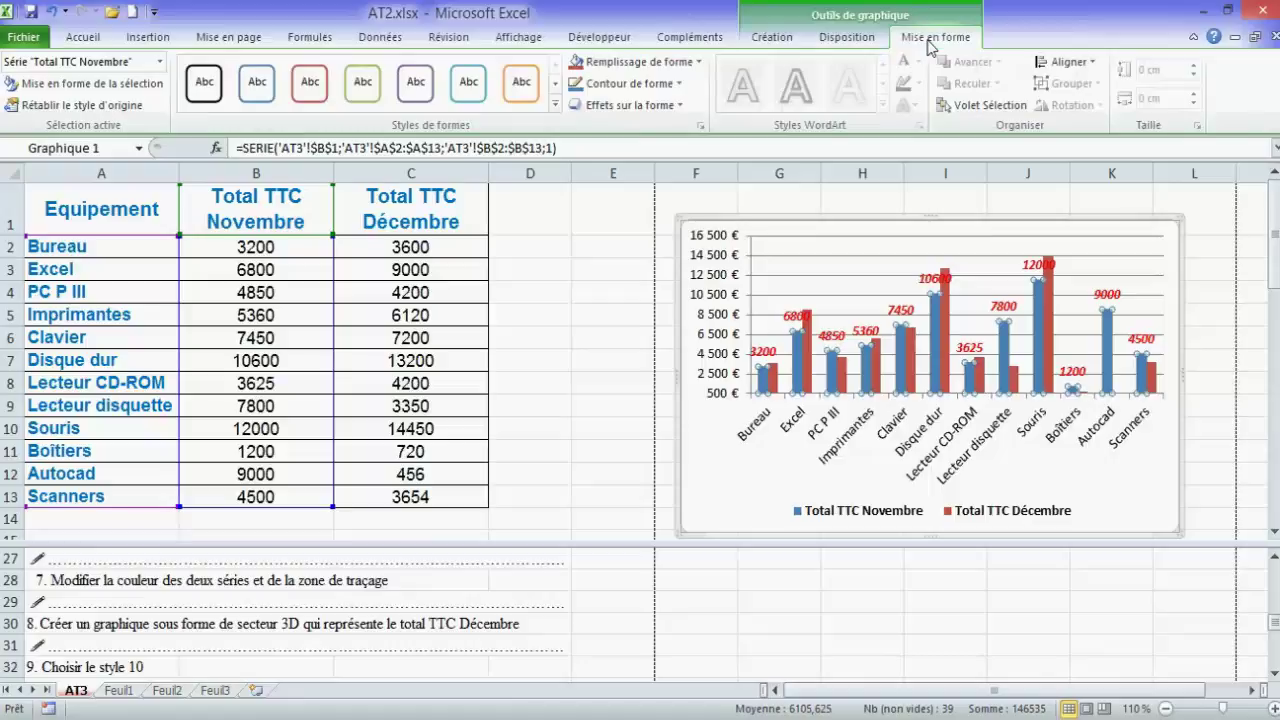
pyautogui.click(698, 62)
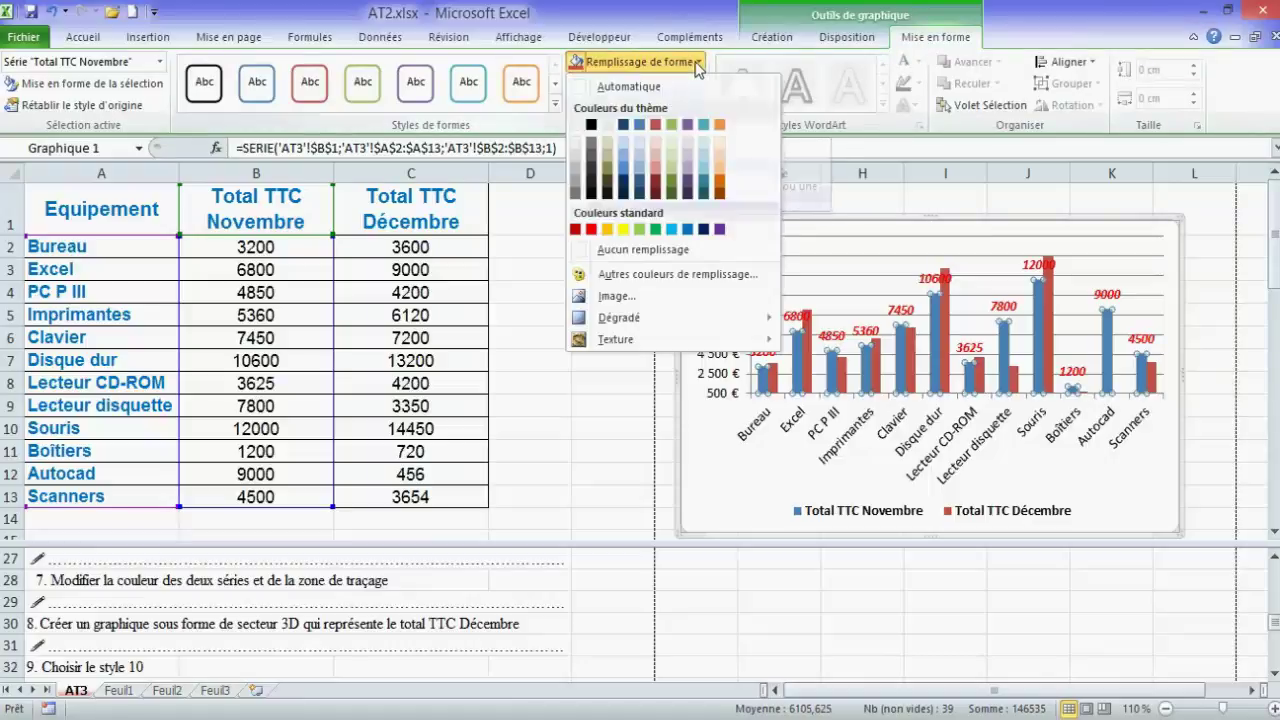
pyautogui.click(723, 123)
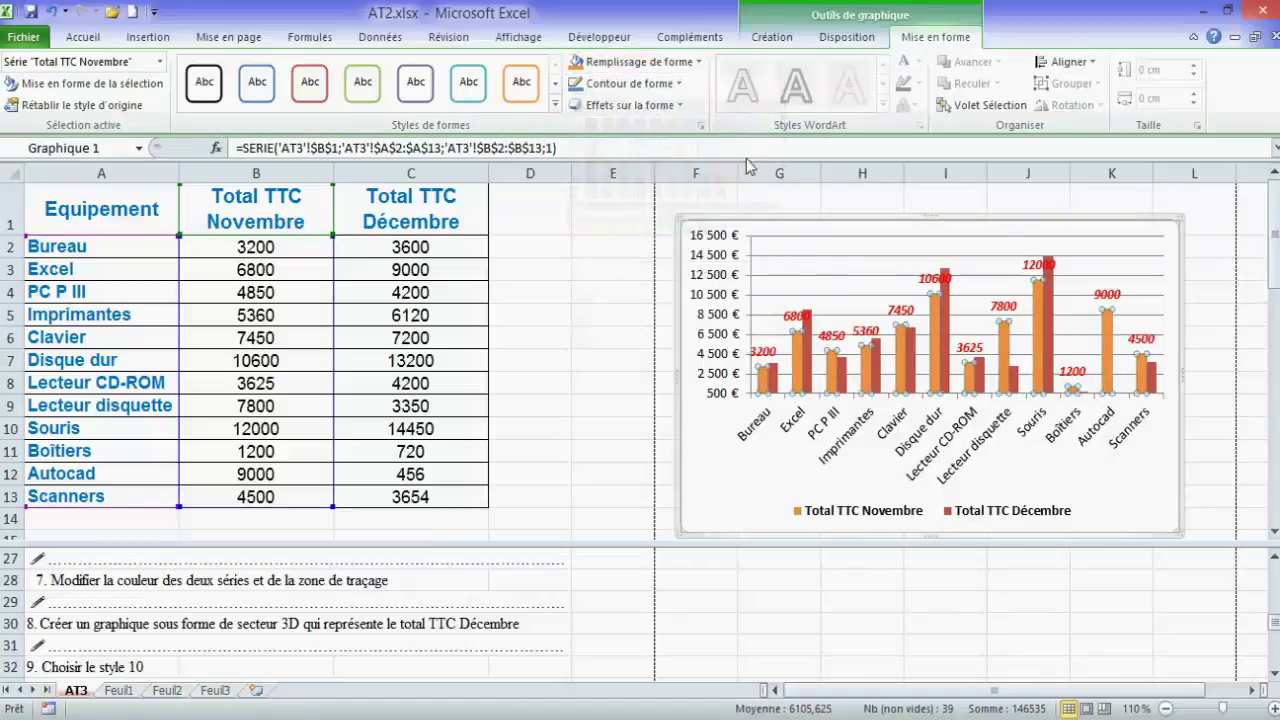
# Fill the Total TTC Décembre bars with yellow
pyautogui.click(808, 363)
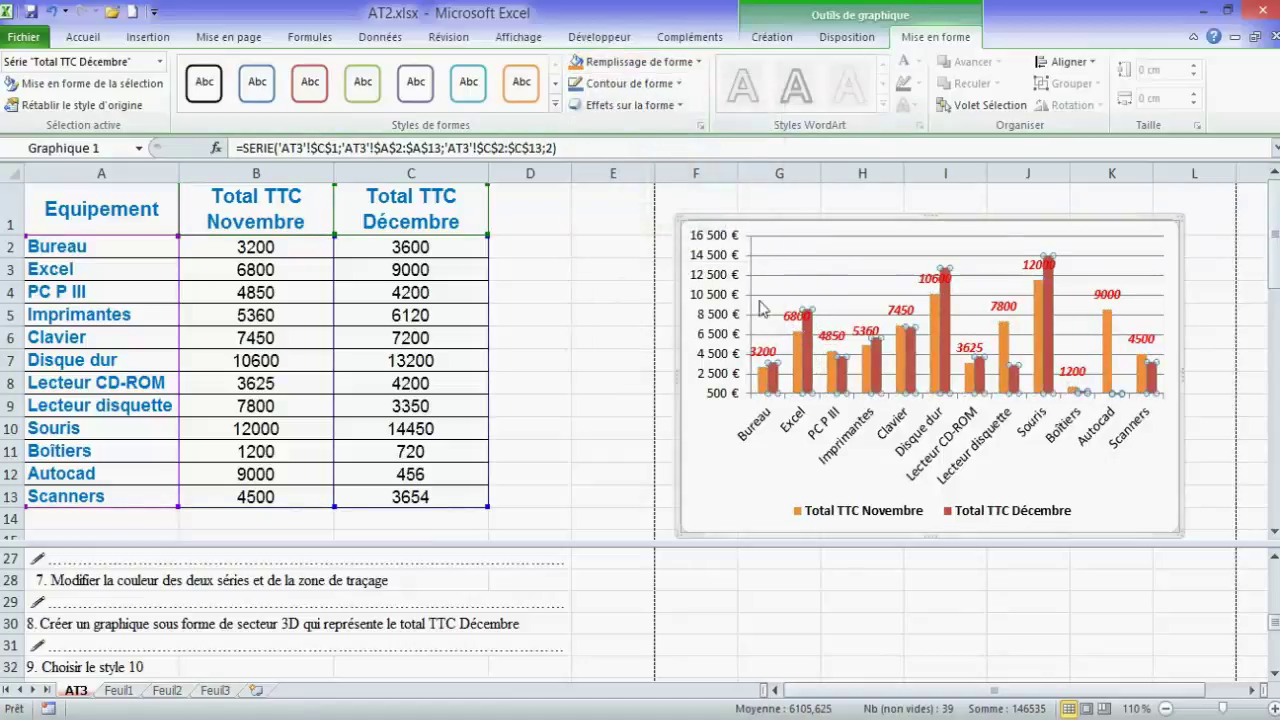
pyautogui.click(698, 62)
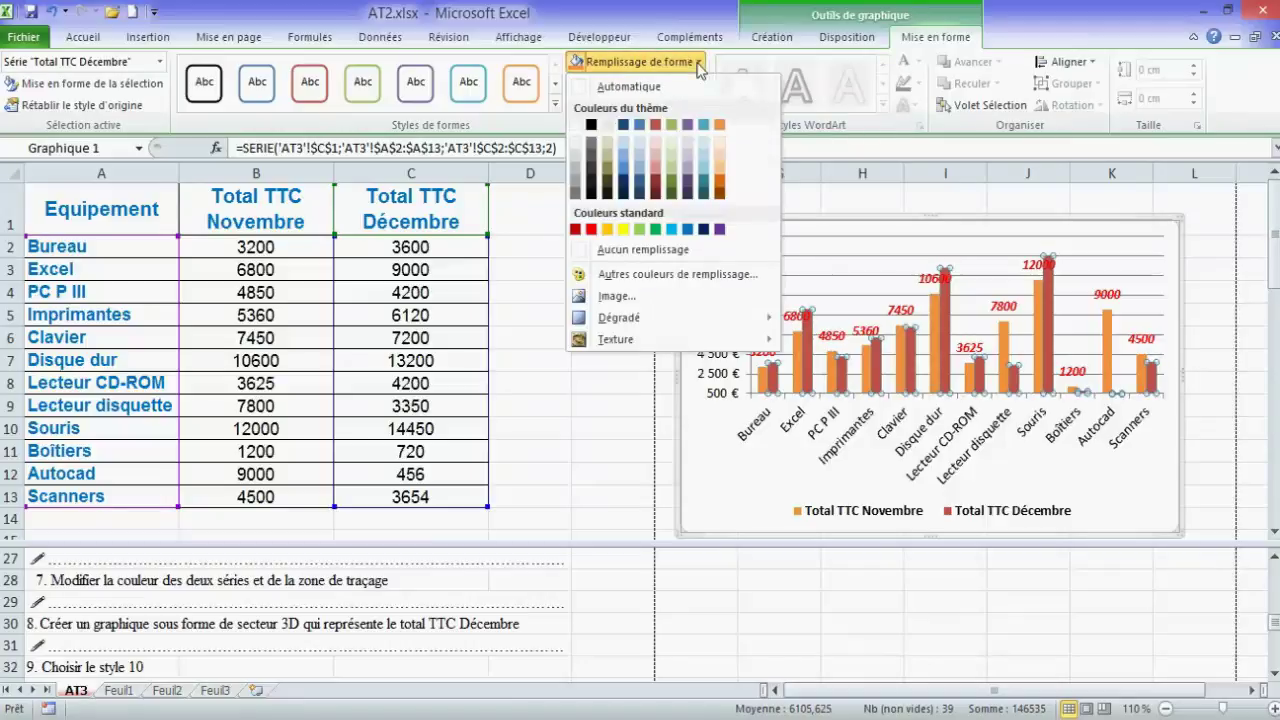
pyautogui.click(623, 233)
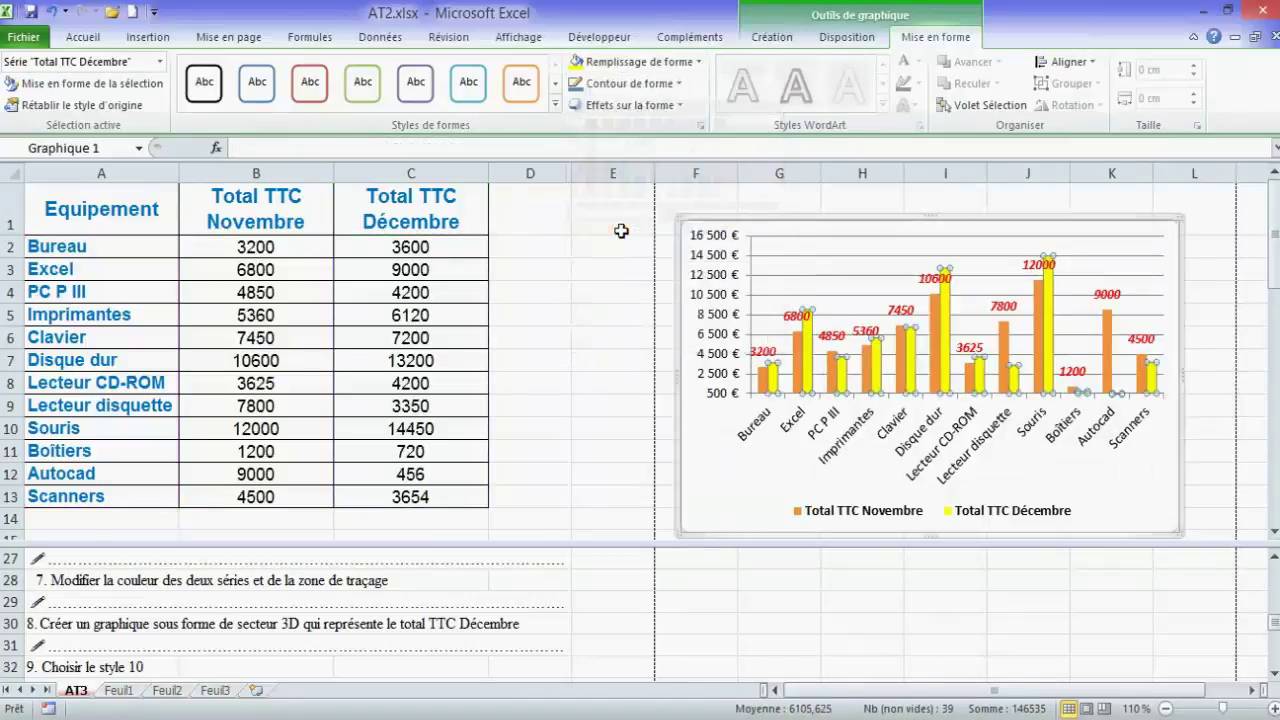
pyautogui.click(812, 241)
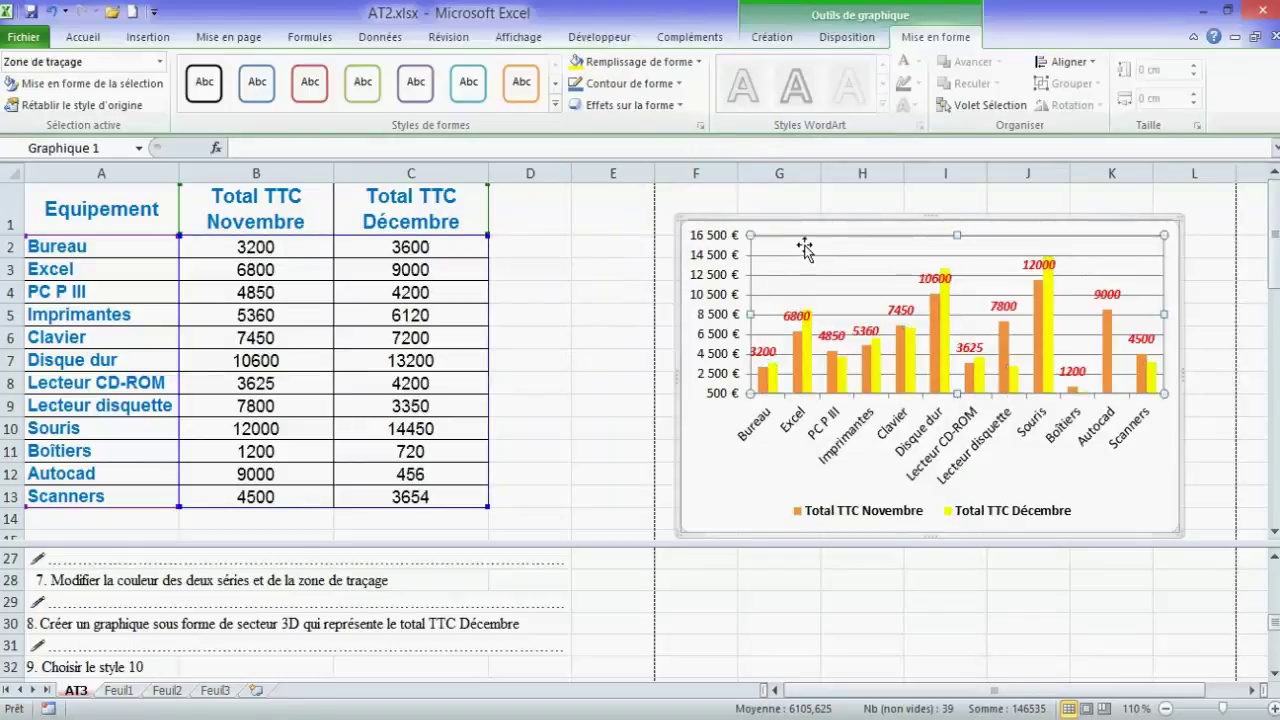
# Fill the selected plot area with the light orange (peach) theme colour
pyautogui.click(699, 62)
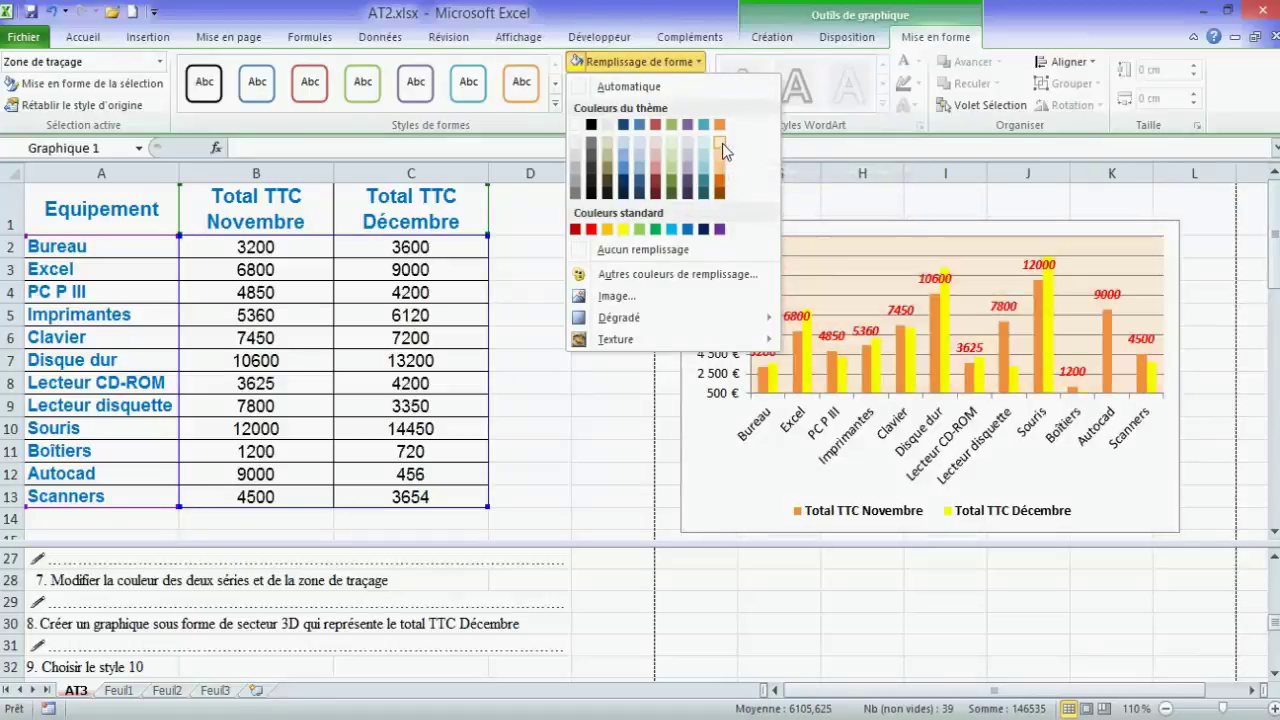
pyautogui.click(722, 143)
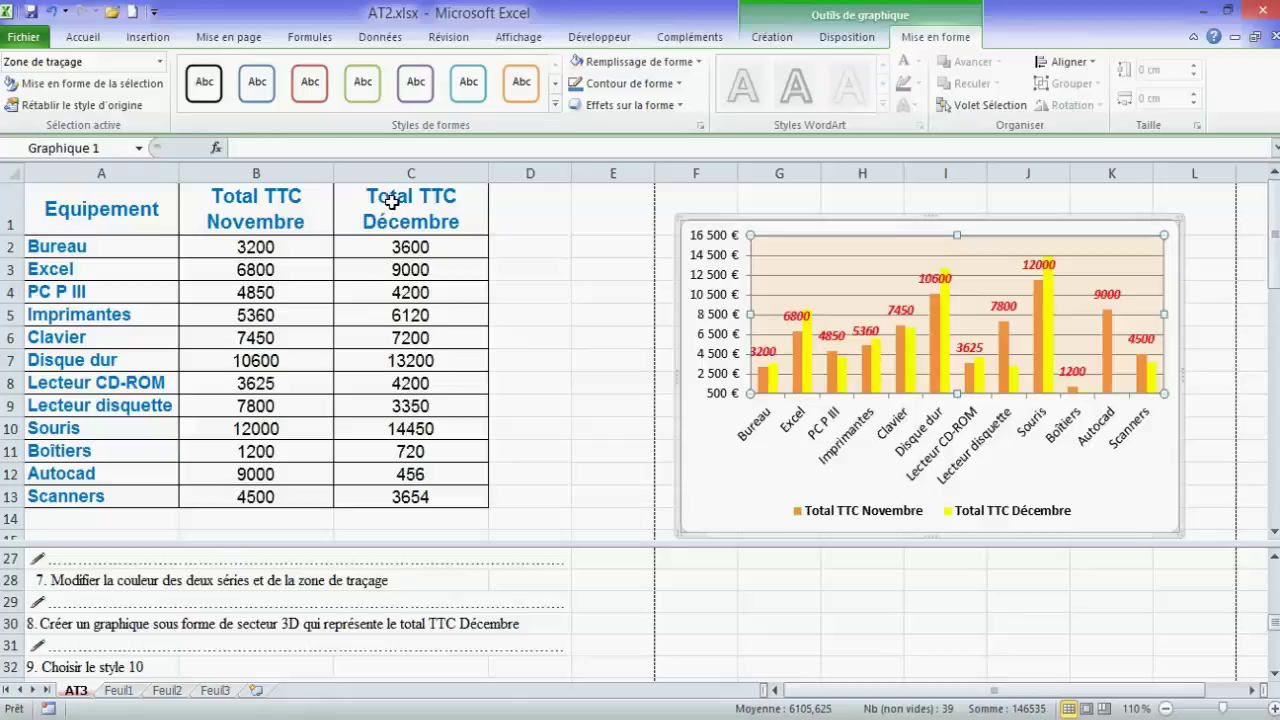
# Insert a 3D pie chart of December totals by equipment and place it over columns F–K
pyautogui.moveTo(391, 201); pyautogui.dragTo(406, 484)
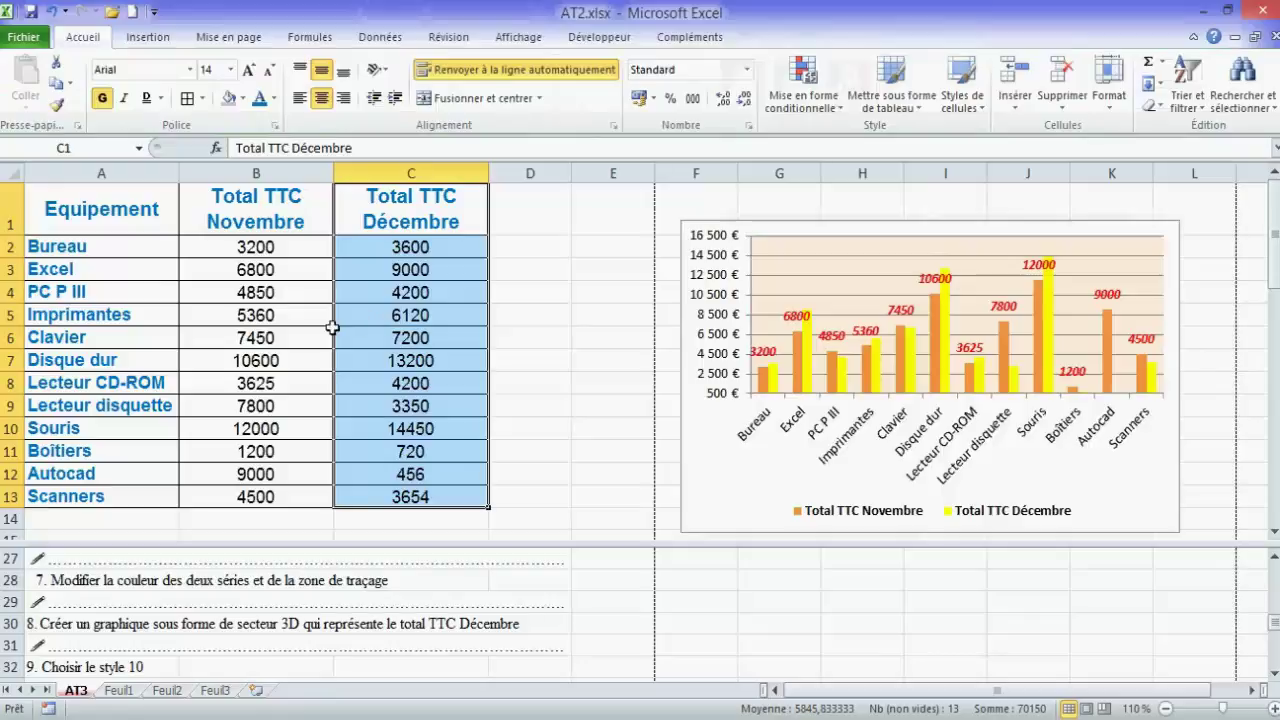
pyautogui.keyDown('ctrl'); pyautogui.moveTo(106, 205); pyautogui.dragTo(100, 492); pyautogui.keyUp('ctrl')
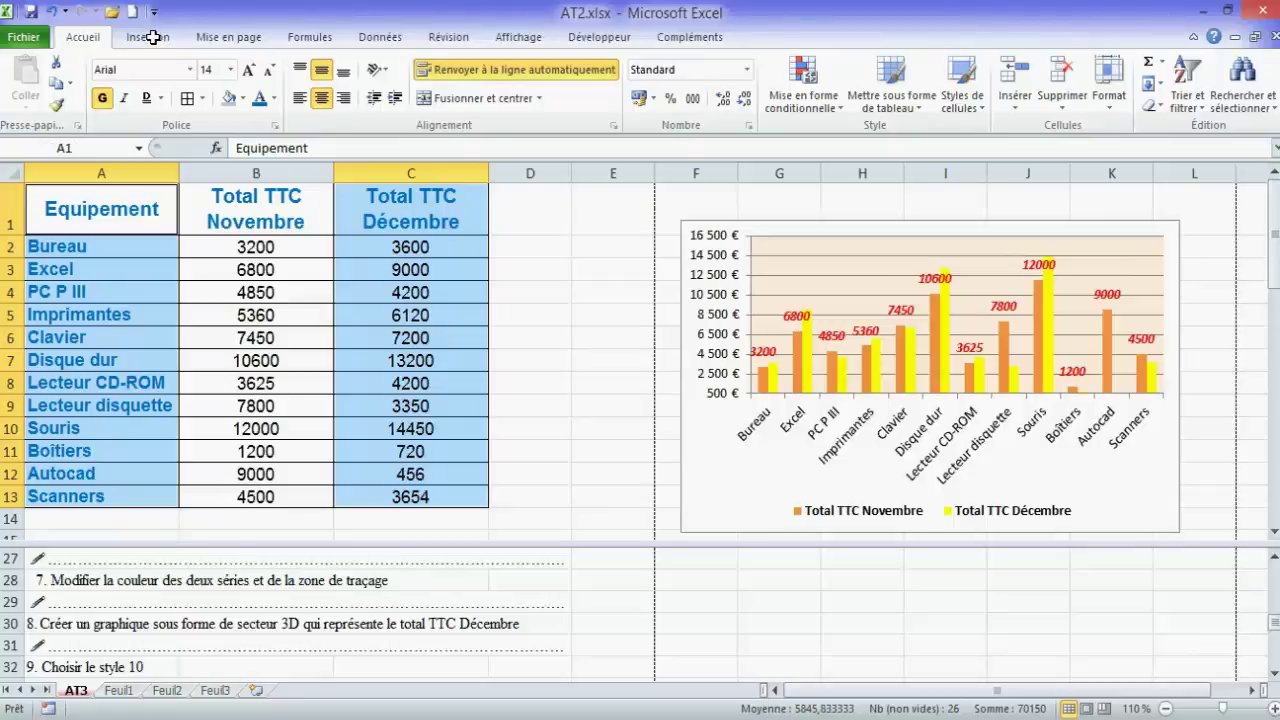
pyautogui.click(150, 37)
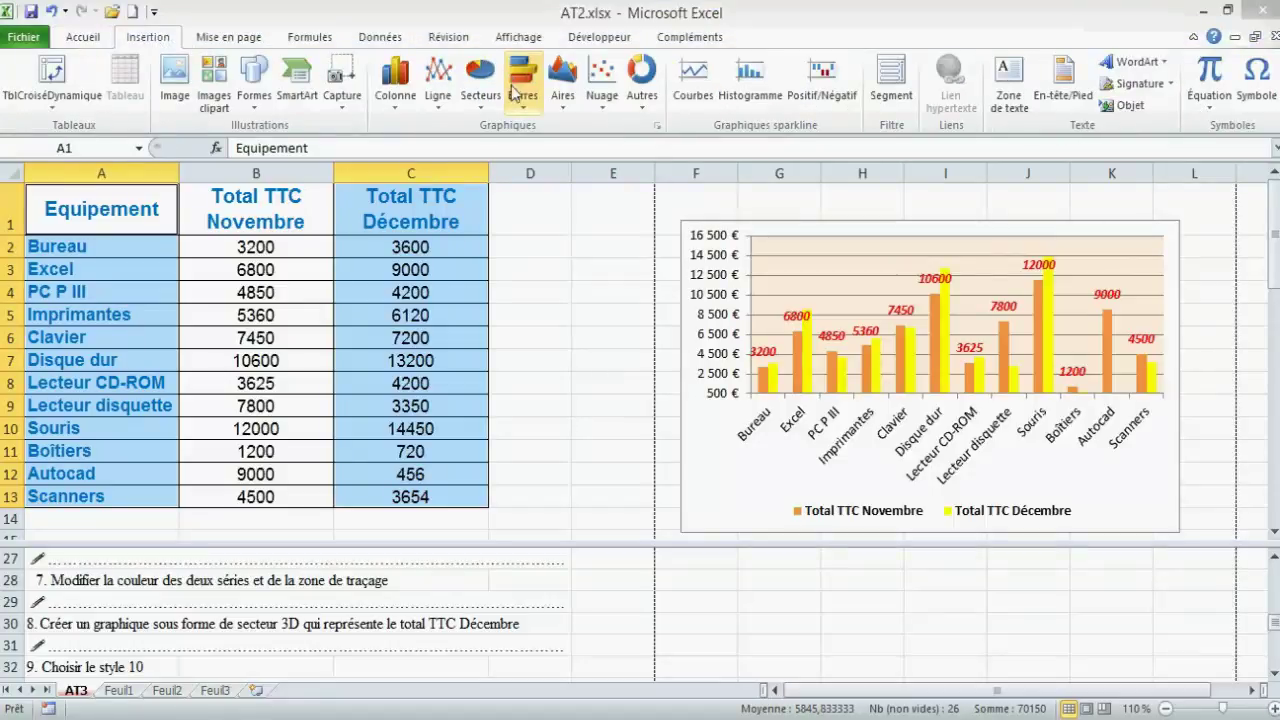
pyautogui.click(479, 110)
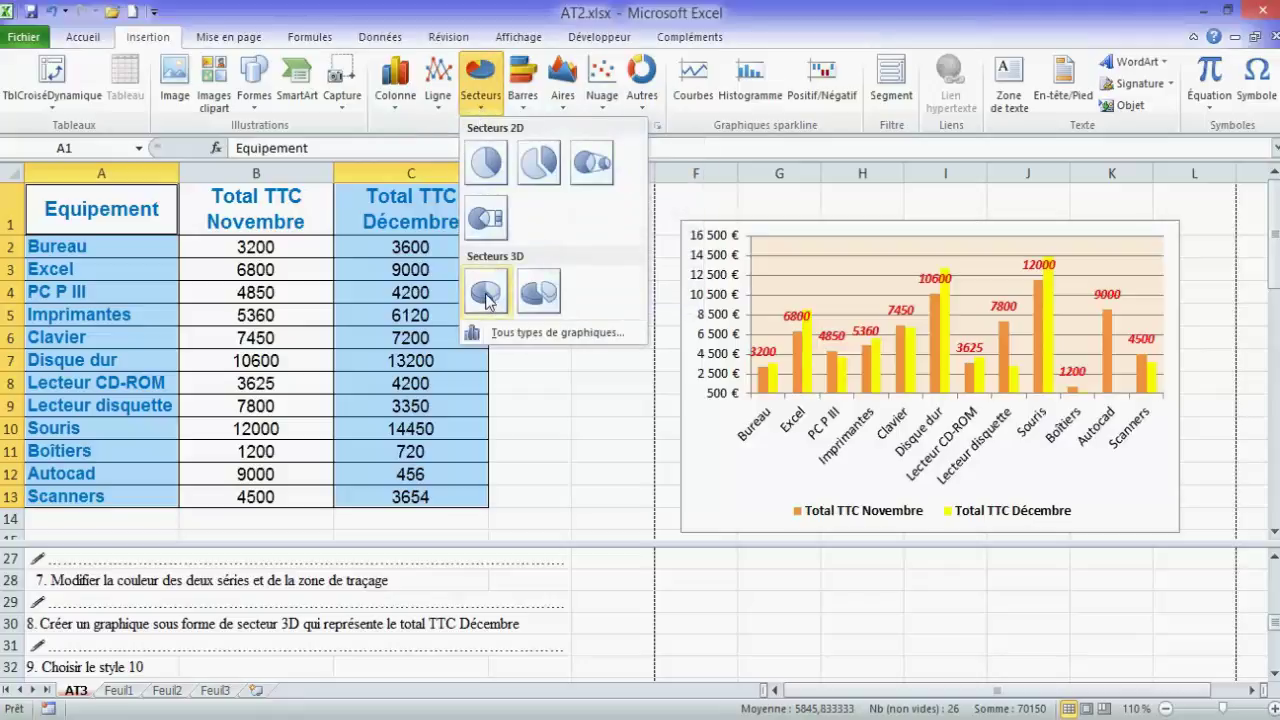
pyautogui.click(486, 293)
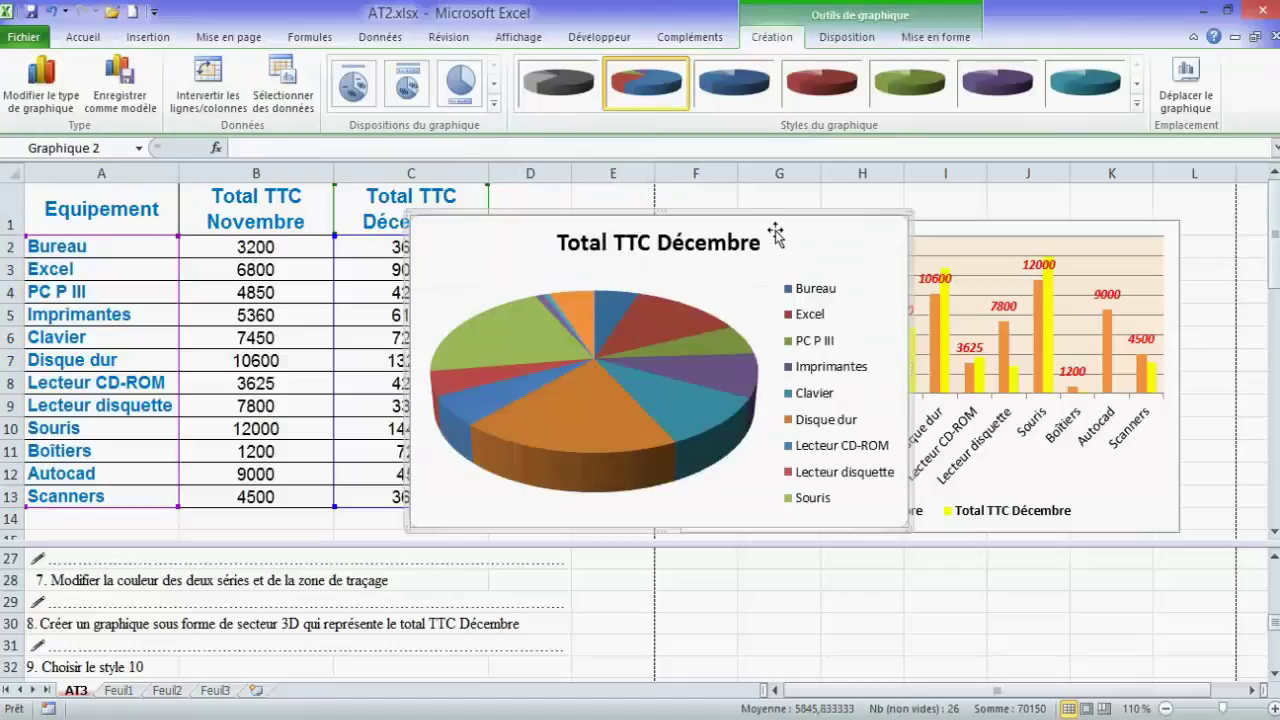
pyautogui.moveTo(780, 235)
pyautogui.mouseDown()
pyautogui.moveTo(962, 252)
pyautogui.moveTo(1121, 240)
pyautogui.moveTo(1018, 213)
pyautogui.moveTo(951, 226)
pyautogui.moveTo(1081, 272)
pyautogui.mouseUp()
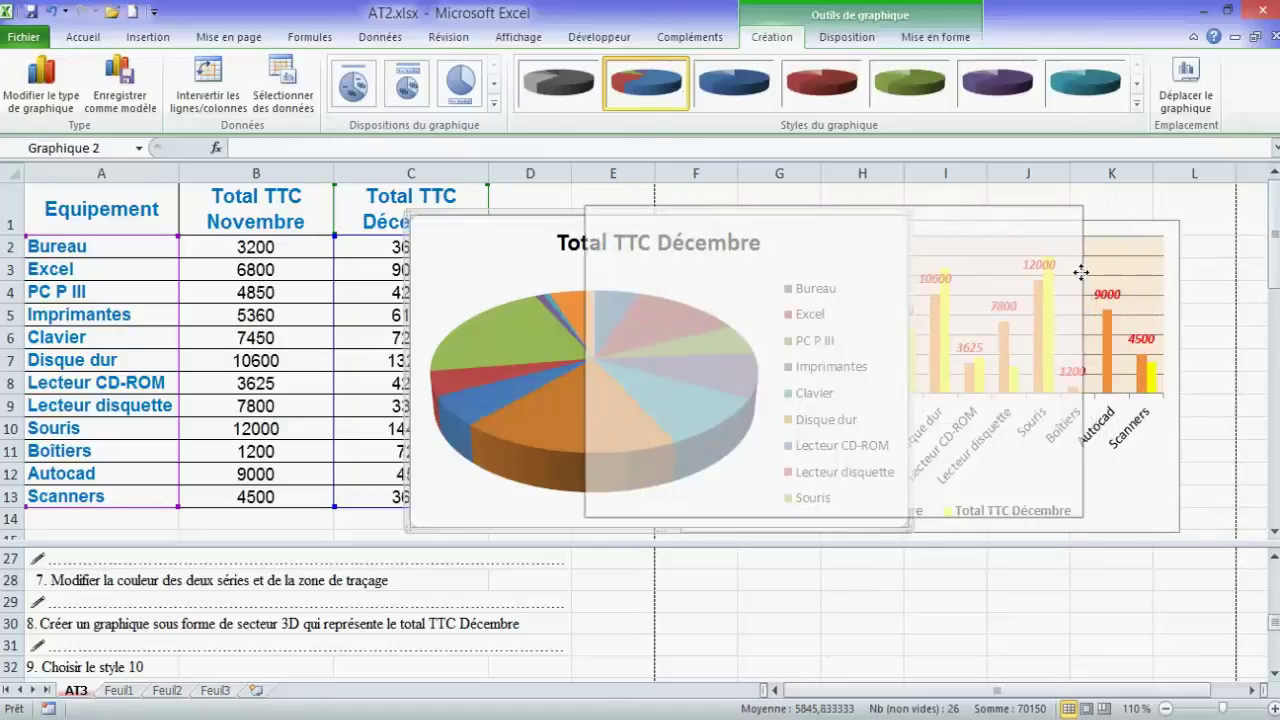
pyautogui.moveTo(1081, 272); pyautogui.dragTo(1029, 251)
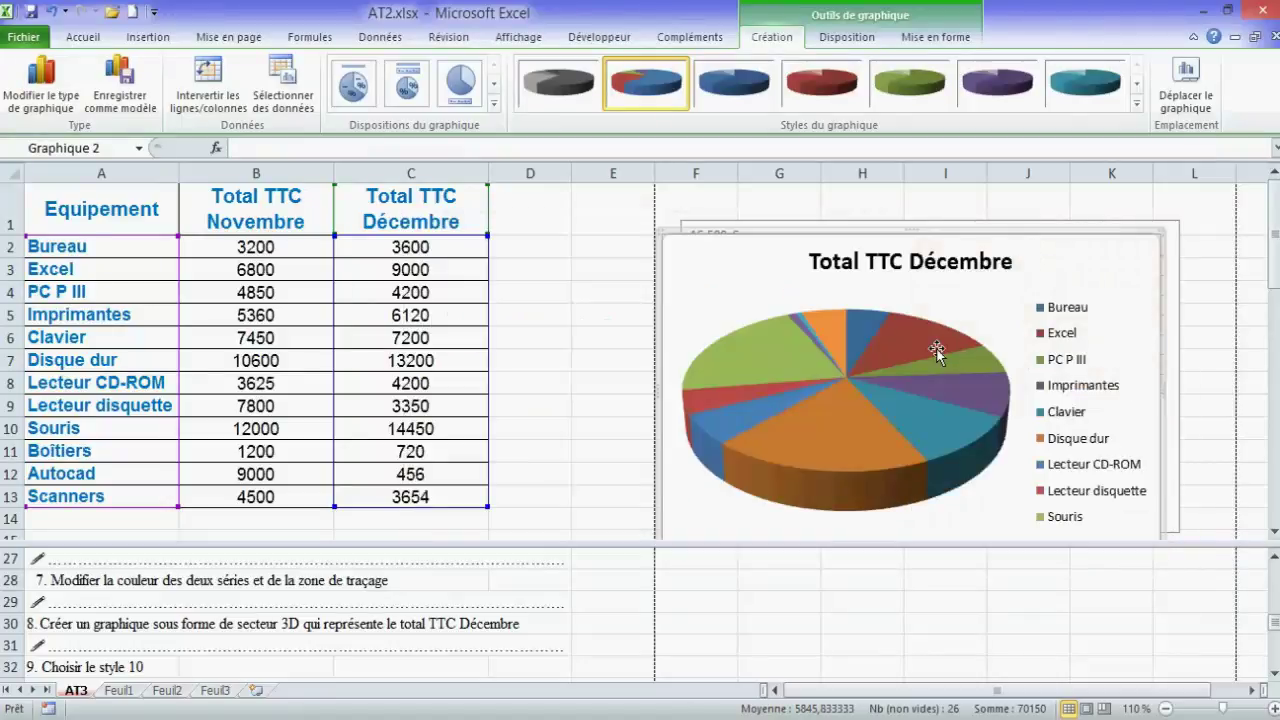
# Apply Style 10 from the Chart Styles gallery to the Total TTC Décembre pie
pyautogui.click(1274, 531)
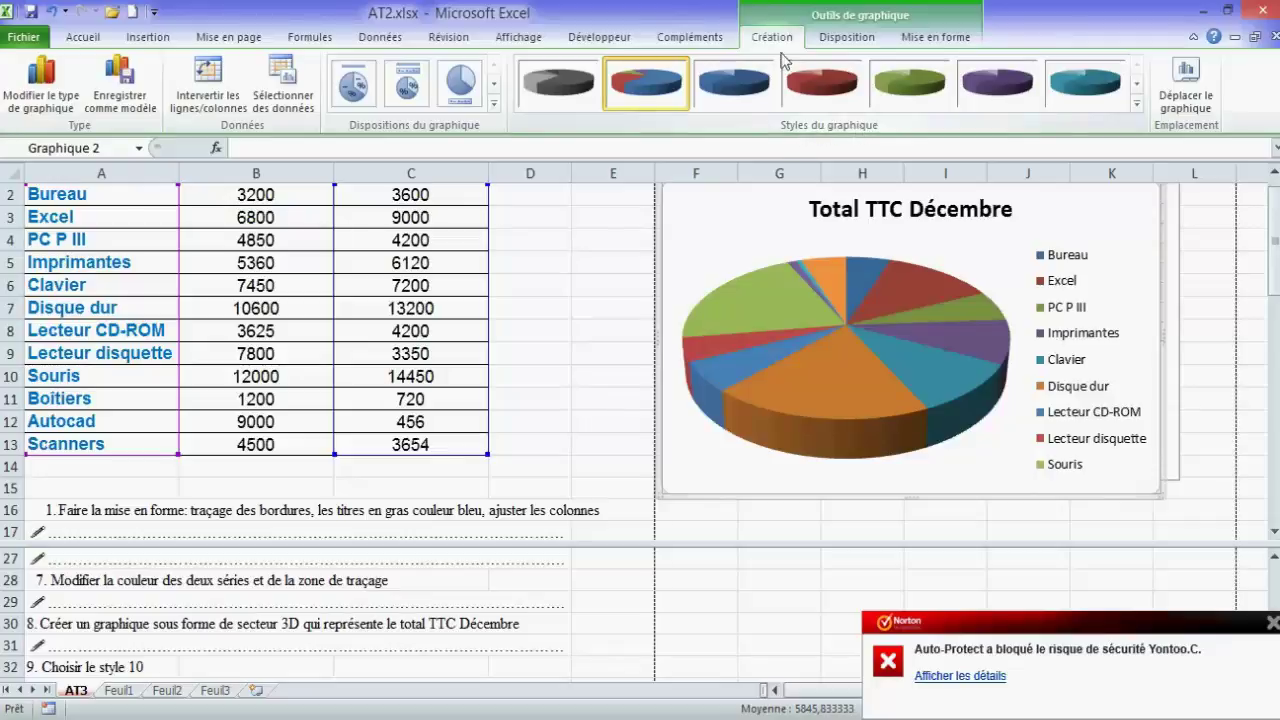
pyautogui.click(1137, 107)
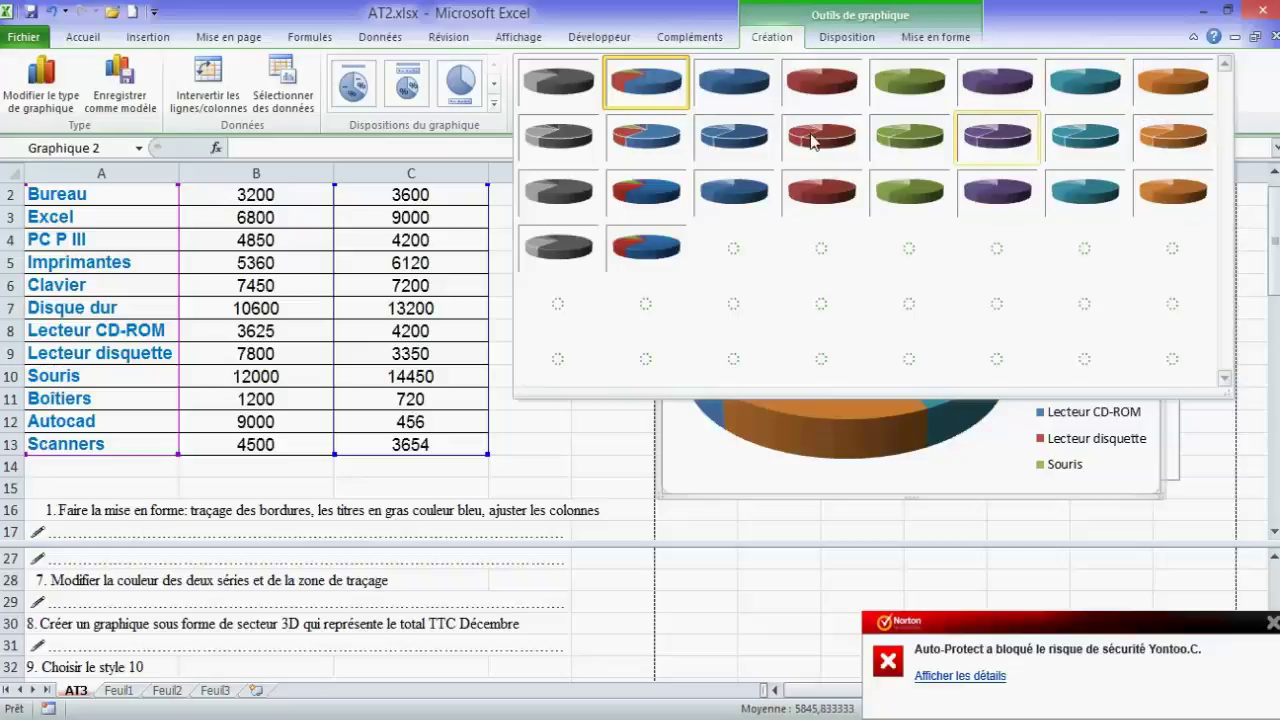
pyautogui.click(652, 137)
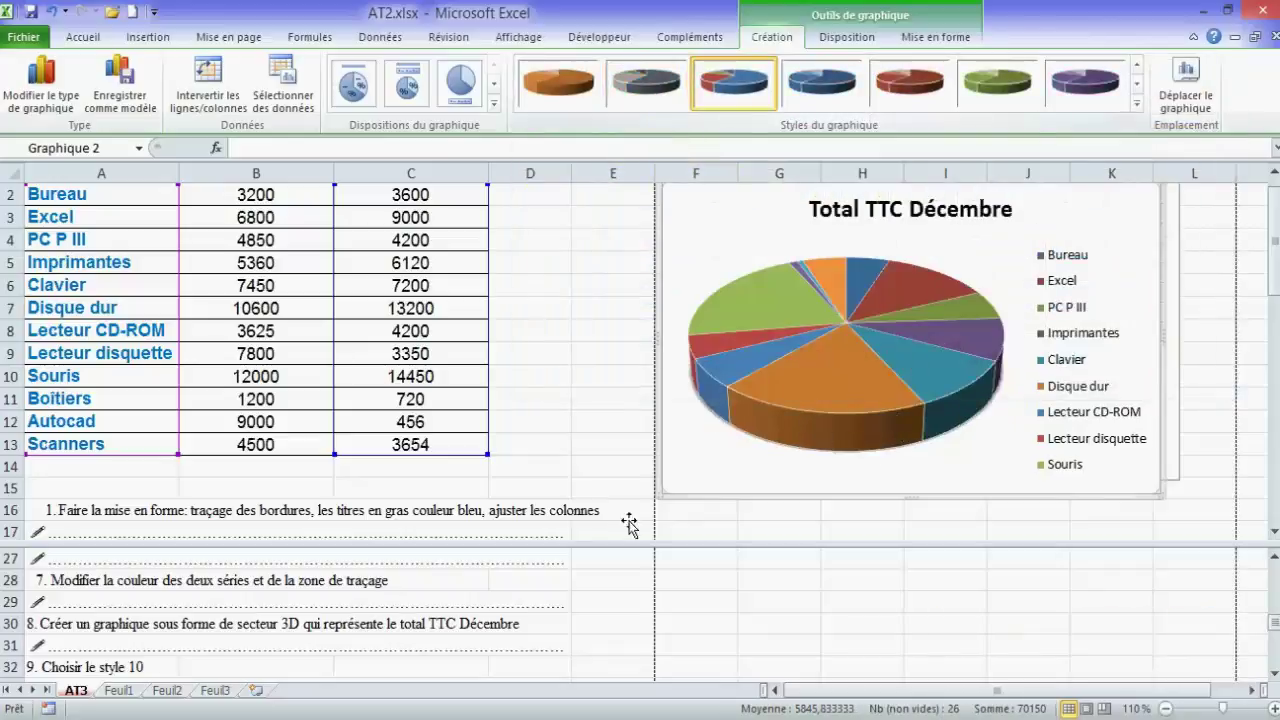
pyautogui.click(1274, 676)
pyautogui.click(1274, 676)
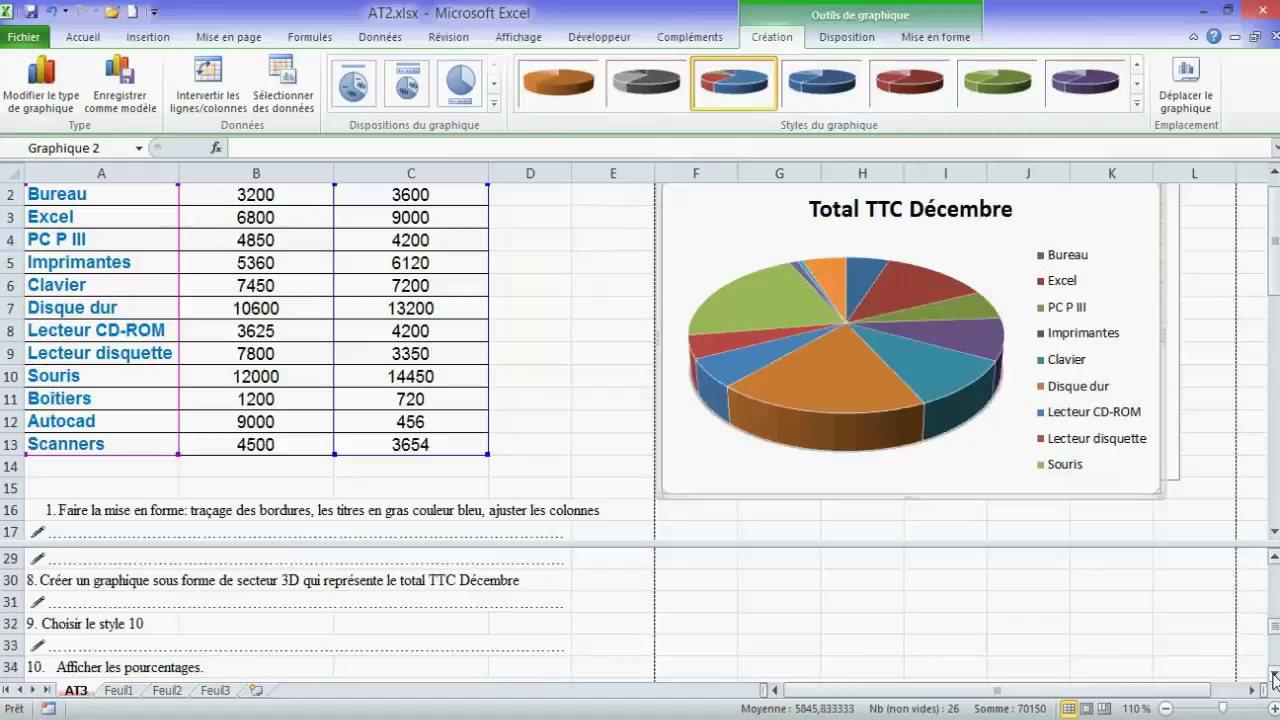
pyautogui.click(1274, 676)
pyautogui.click(1274, 676)
pyautogui.click(1274, 676)
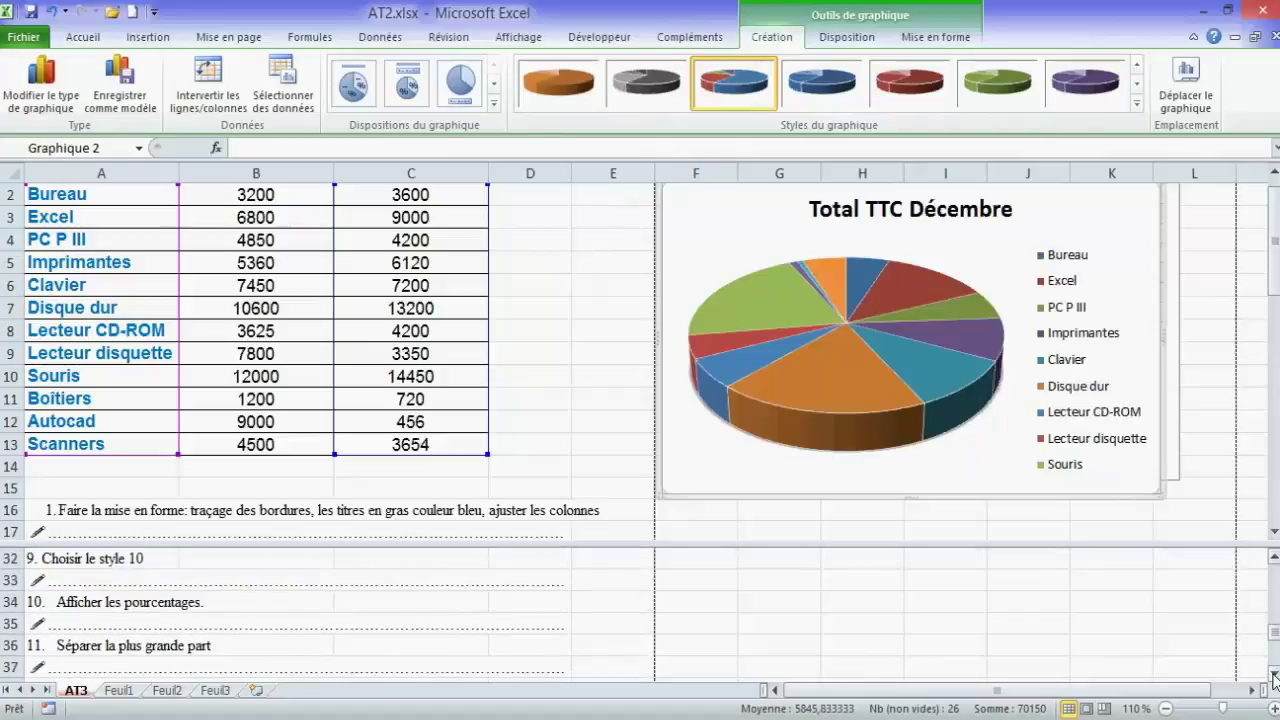
pyautogui.click(1274, 676)
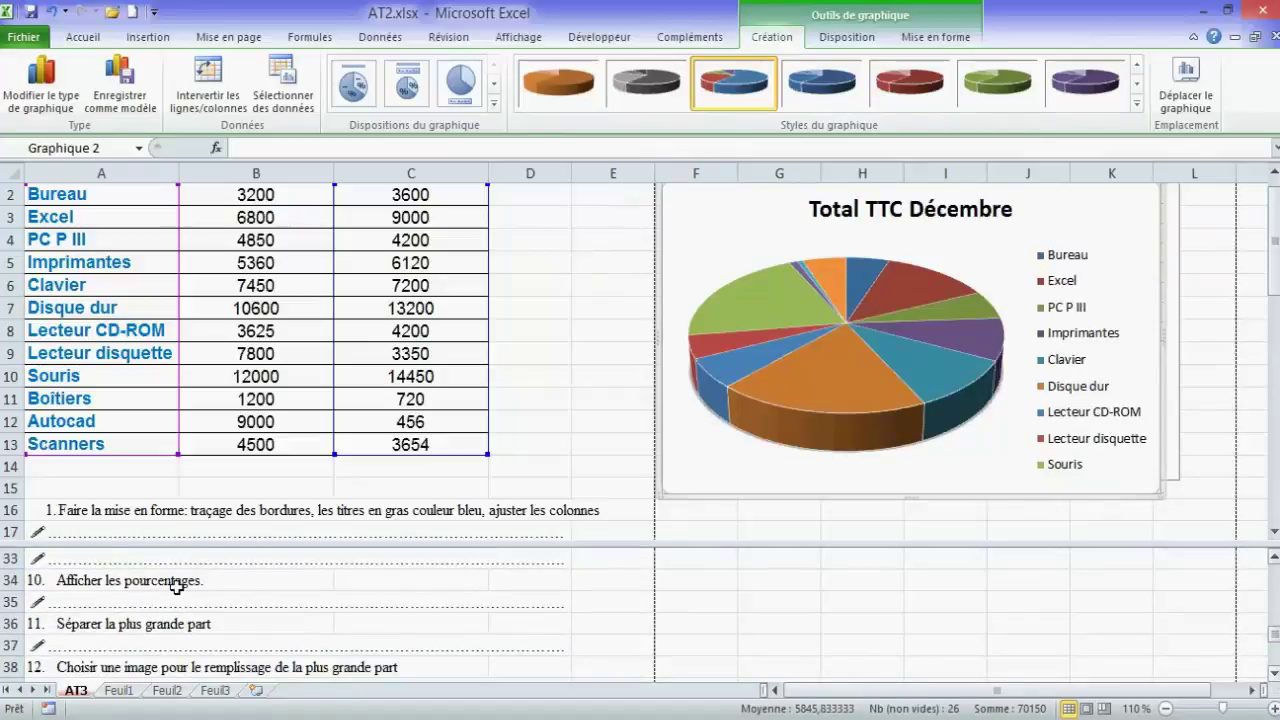
pyautogui.moveTo(770, 345)
pyautogui.moveTo(788, 315)
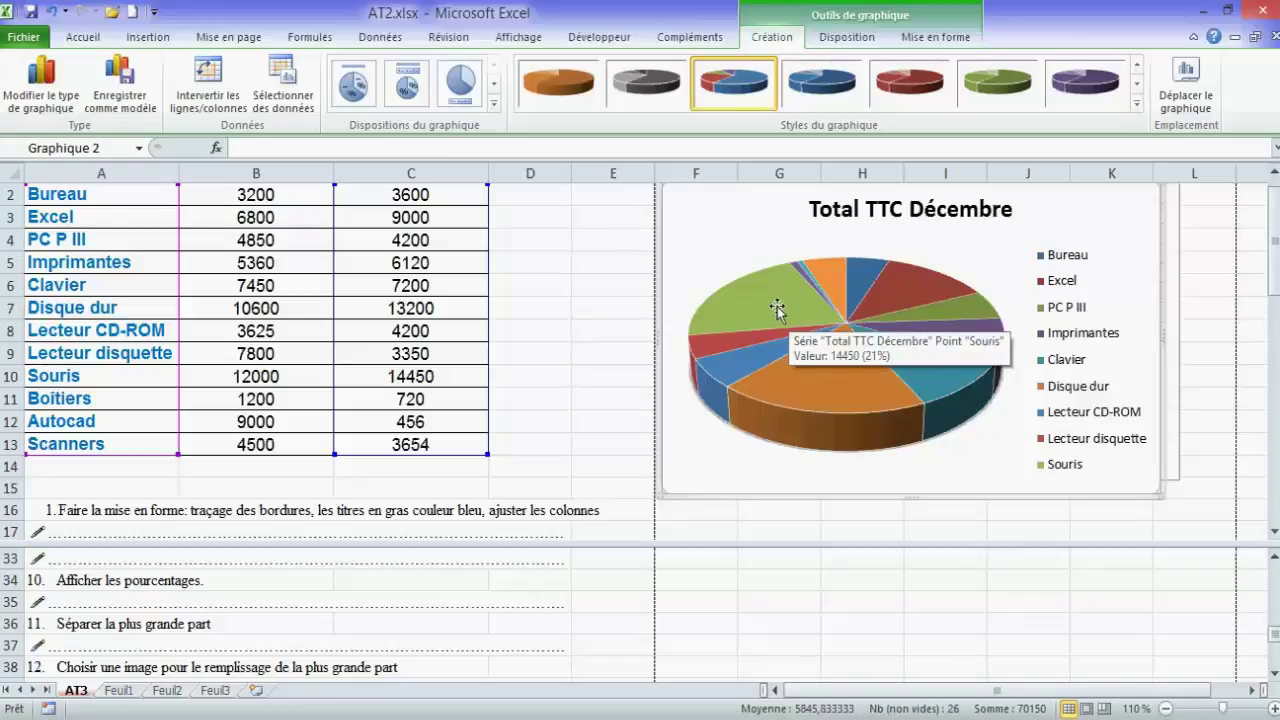
# Switch the pie's data labels from Value to Percentage in More Data Label Options
pyautogui.click(840, 40)
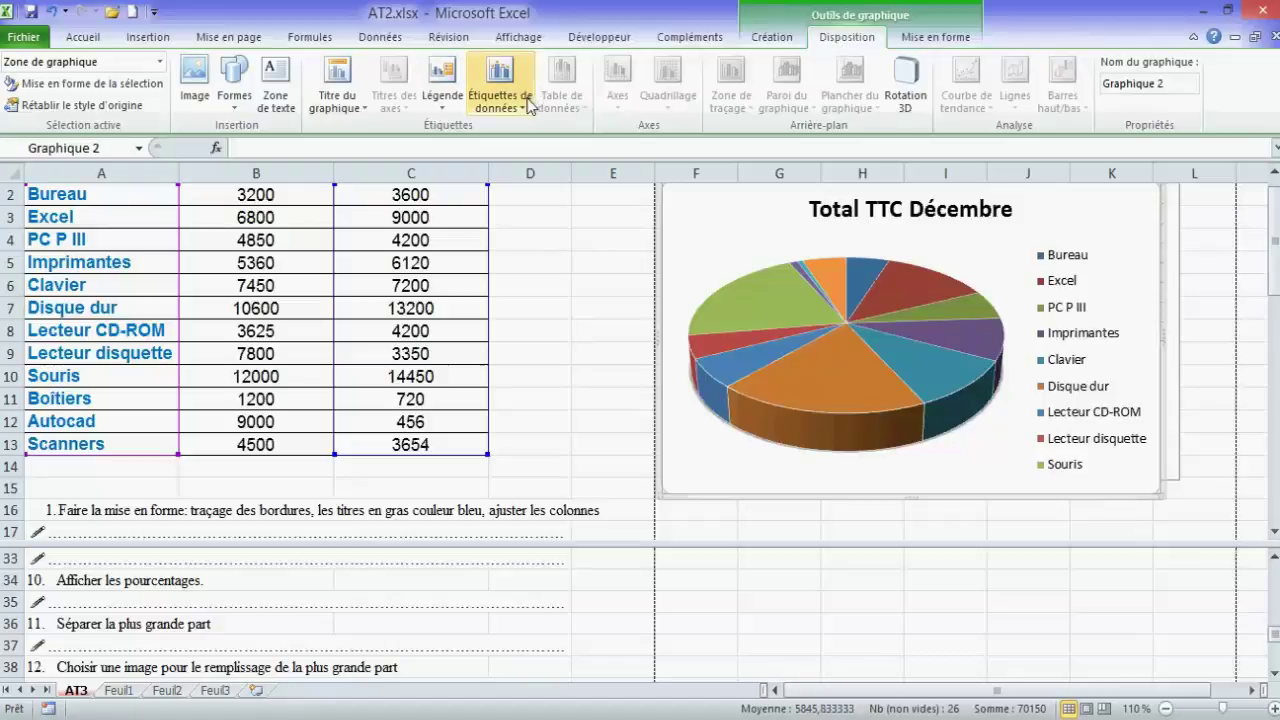
pyautogui.click(524, 106)
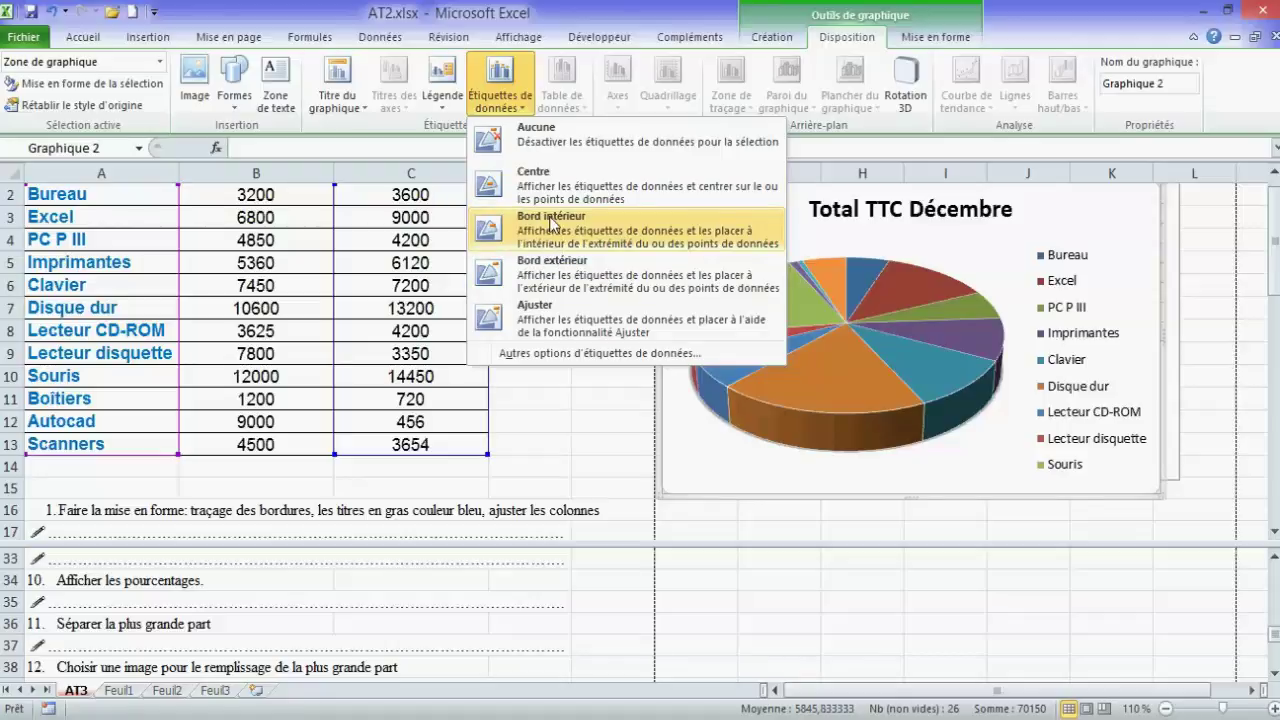
pyautogui.click(572, 355)
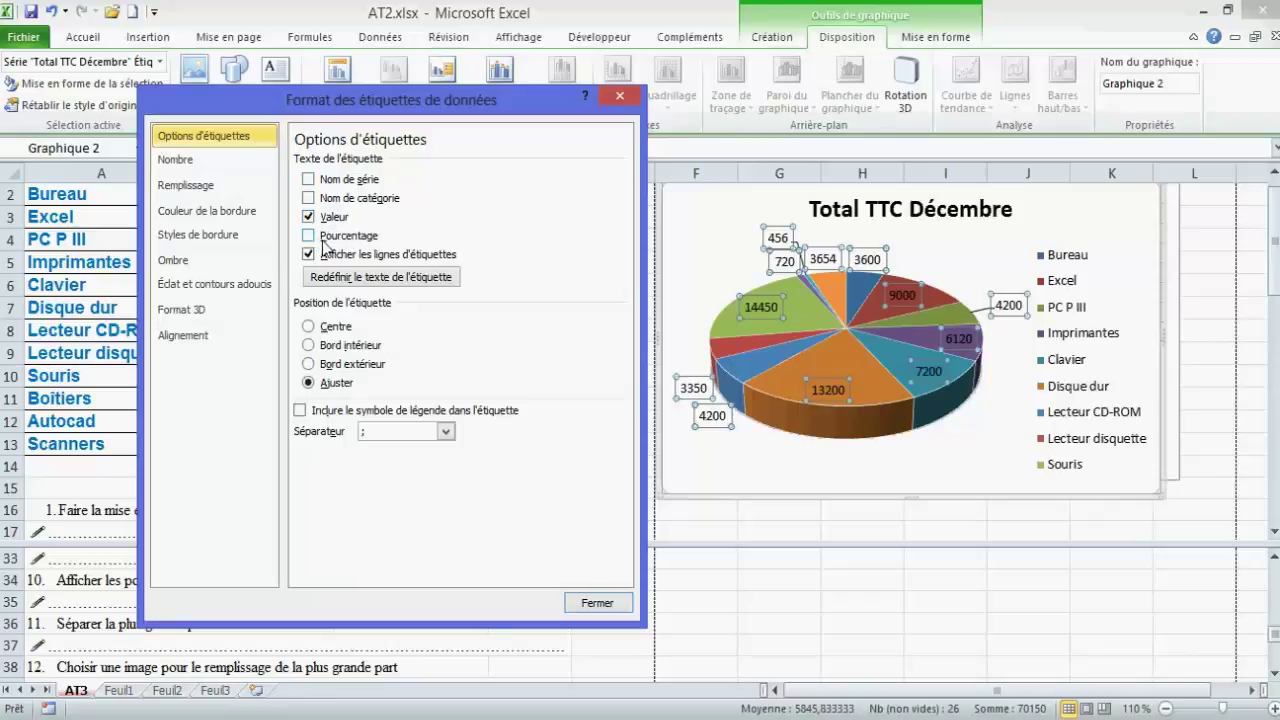
pyautogui.click(309, 217)
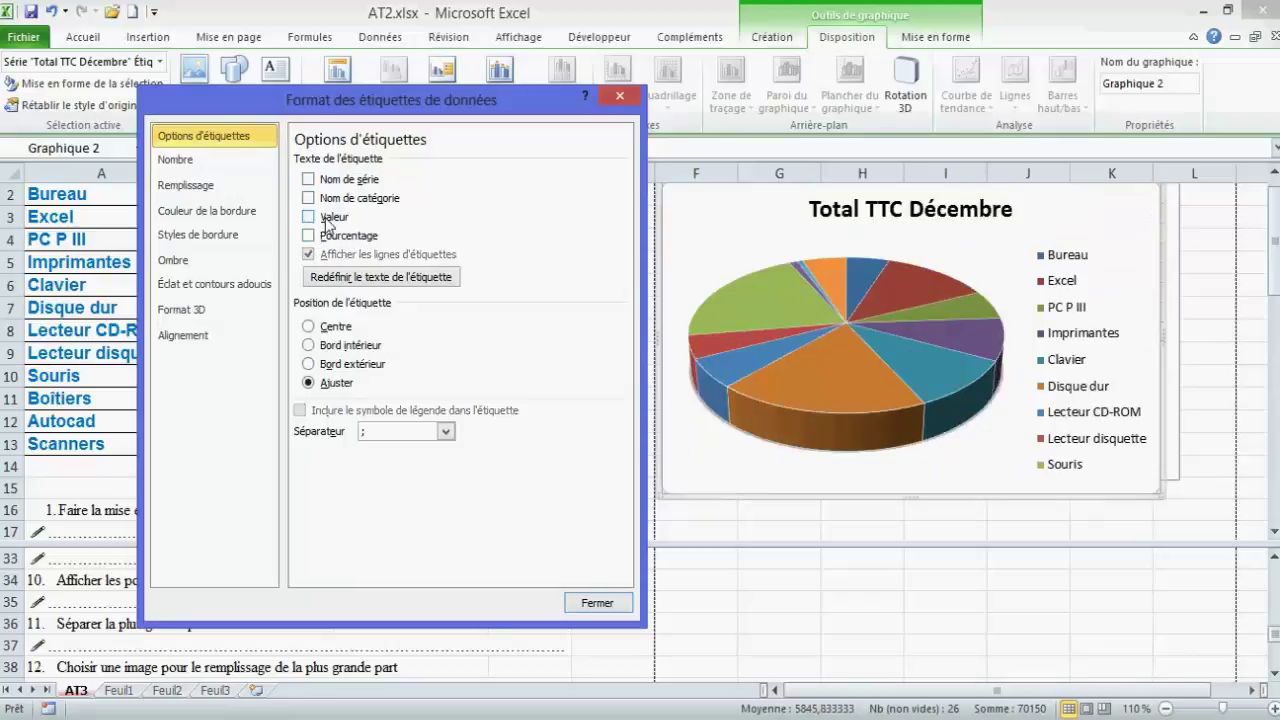
pyautogui.click(324, 237)
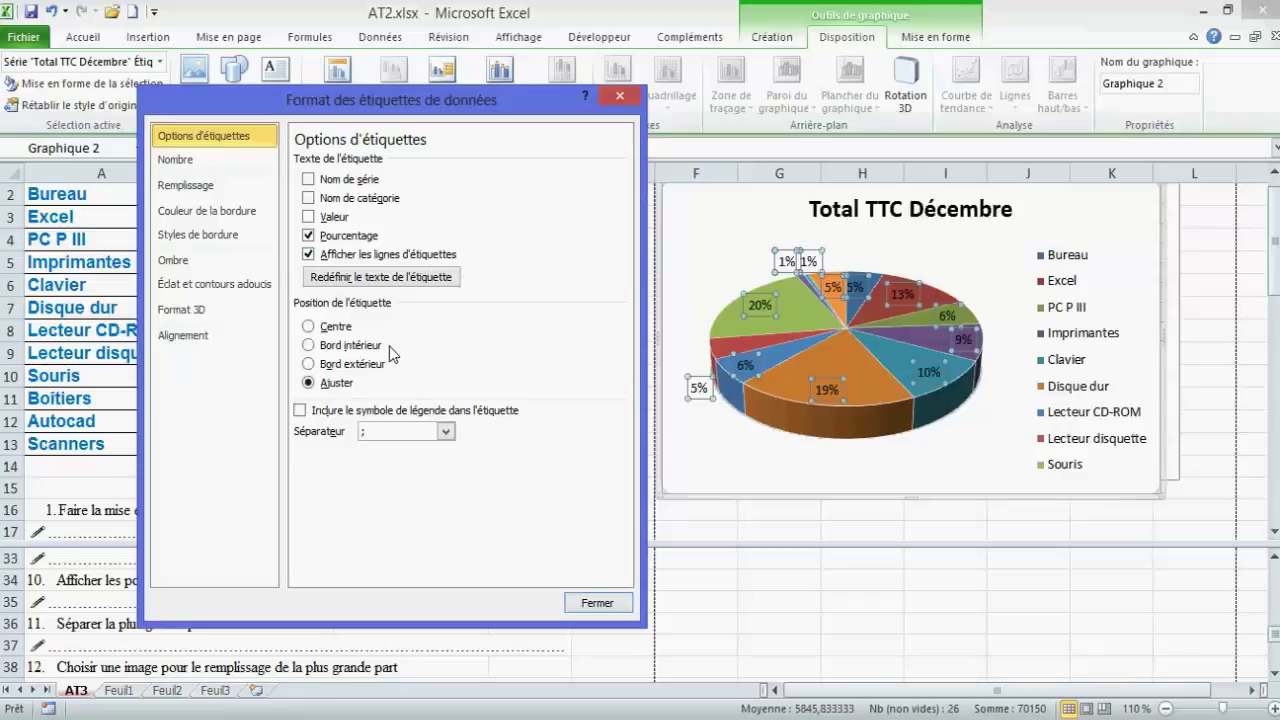
pyautogui.click(596, 604)
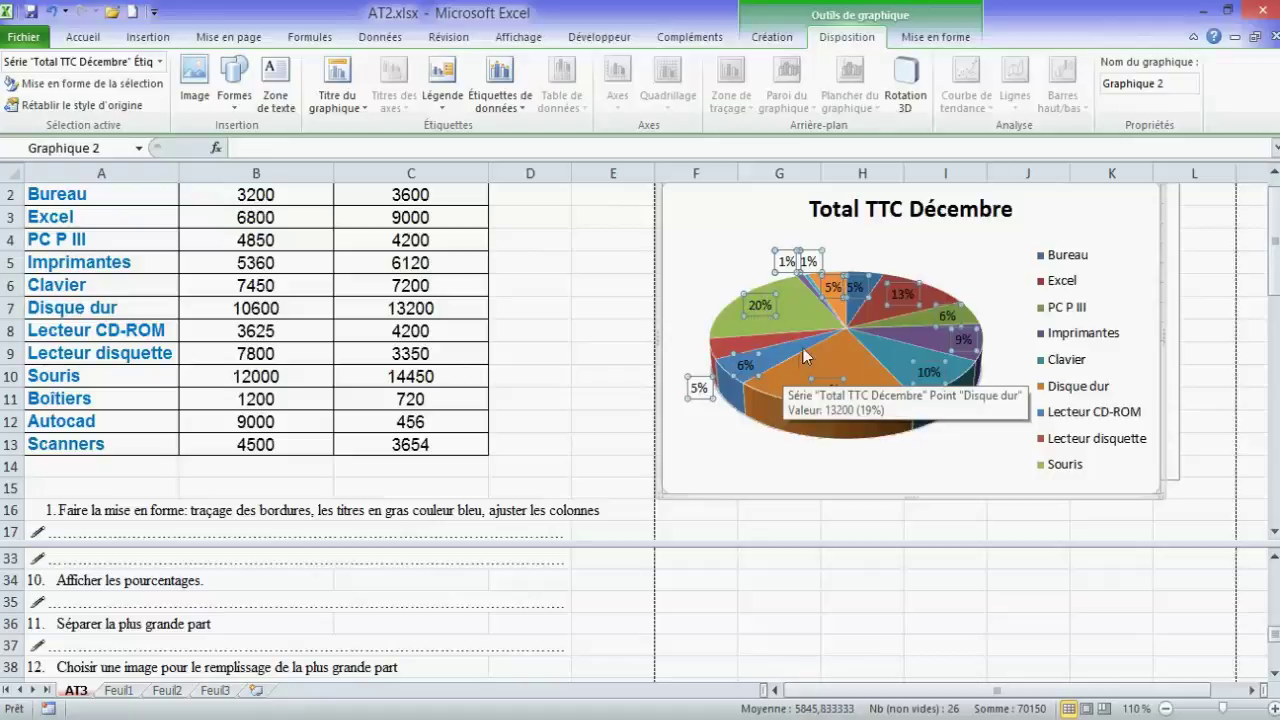
# Select the Souris slice alone and drag it outward to explode it
pyautogui.click(796, 313)
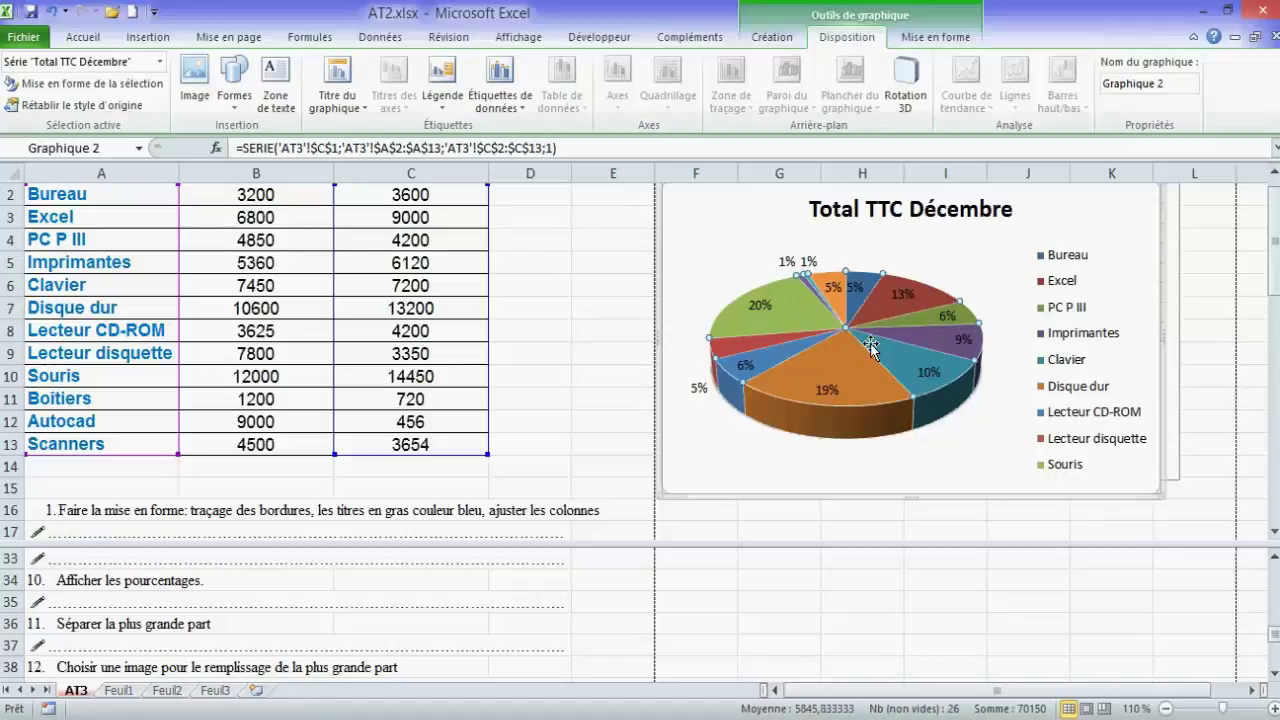
pyautogui.moveTo(789, 306)
pyautogui.click(790, 307)
pyautogui.moveTo(793, 315)
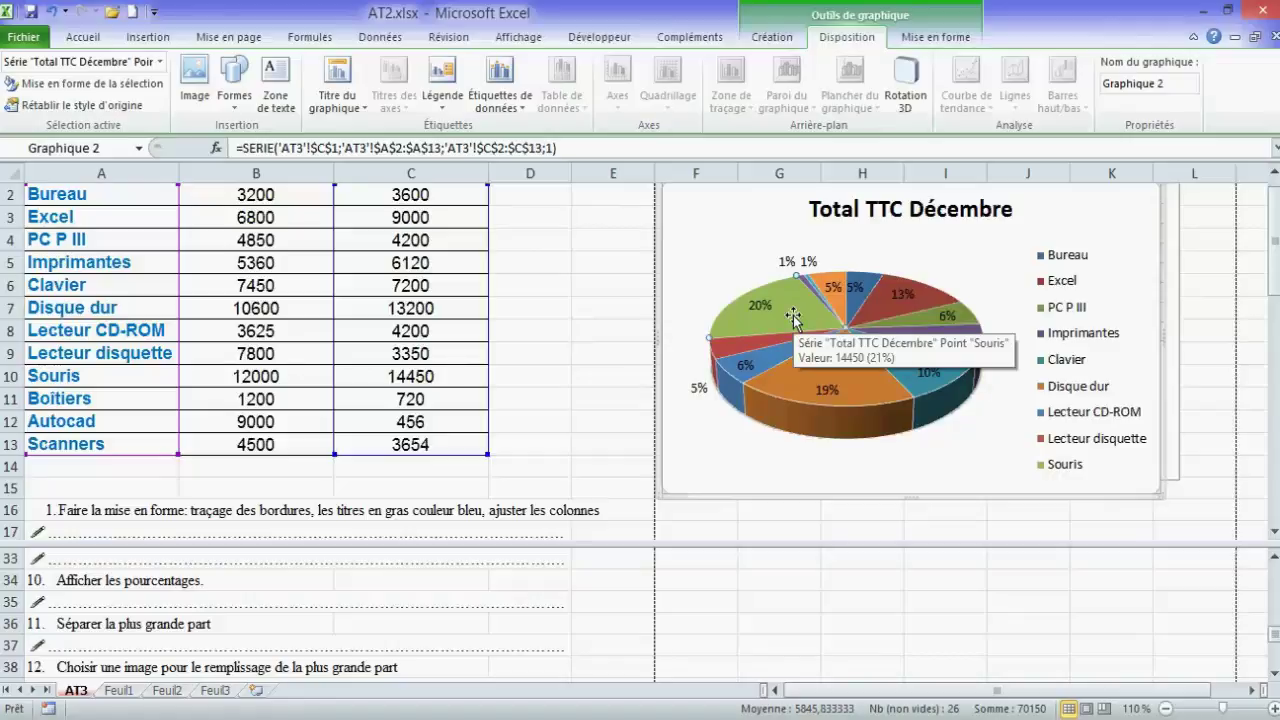
pyautogui.moveTo(793, 315)
pyautogui.mouseDown()
pyautogui.moveTo(752, 288)
pyautogui.moveTo(774, 290)
pyautogui.mouseUp()
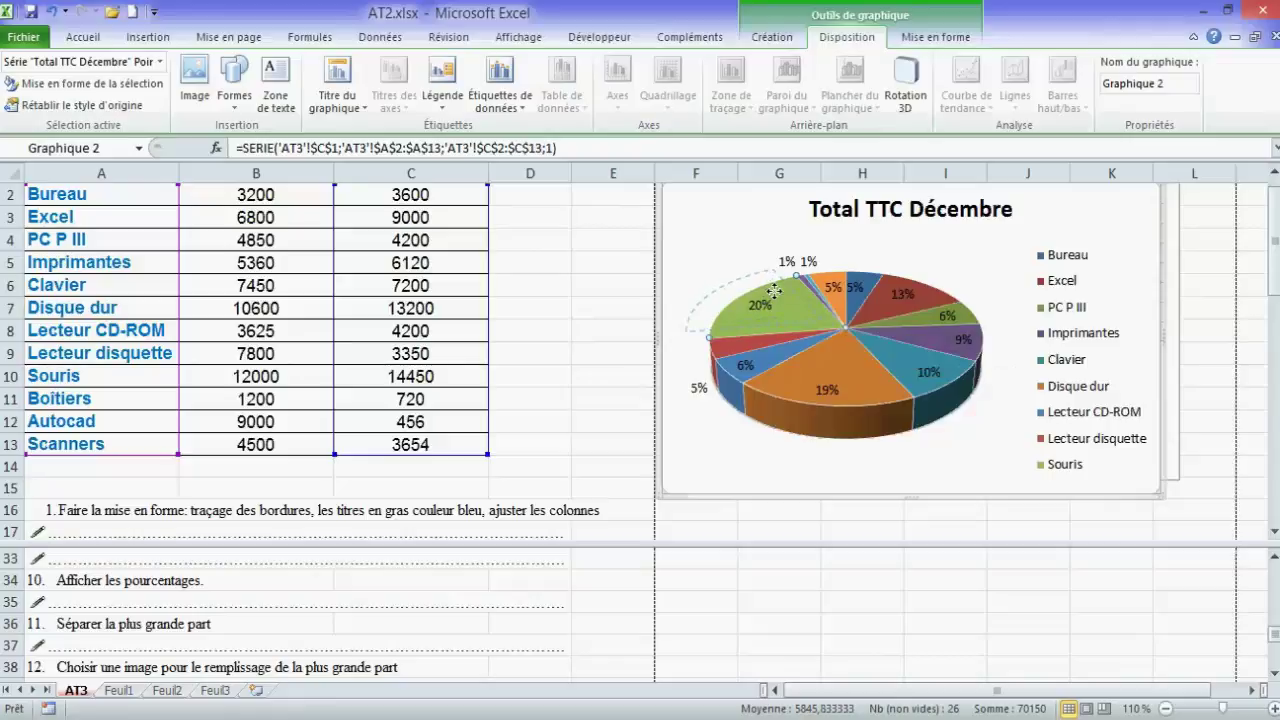
pyautogui.moveTo(774, 290); pyautogui.dragTo(776, 293)
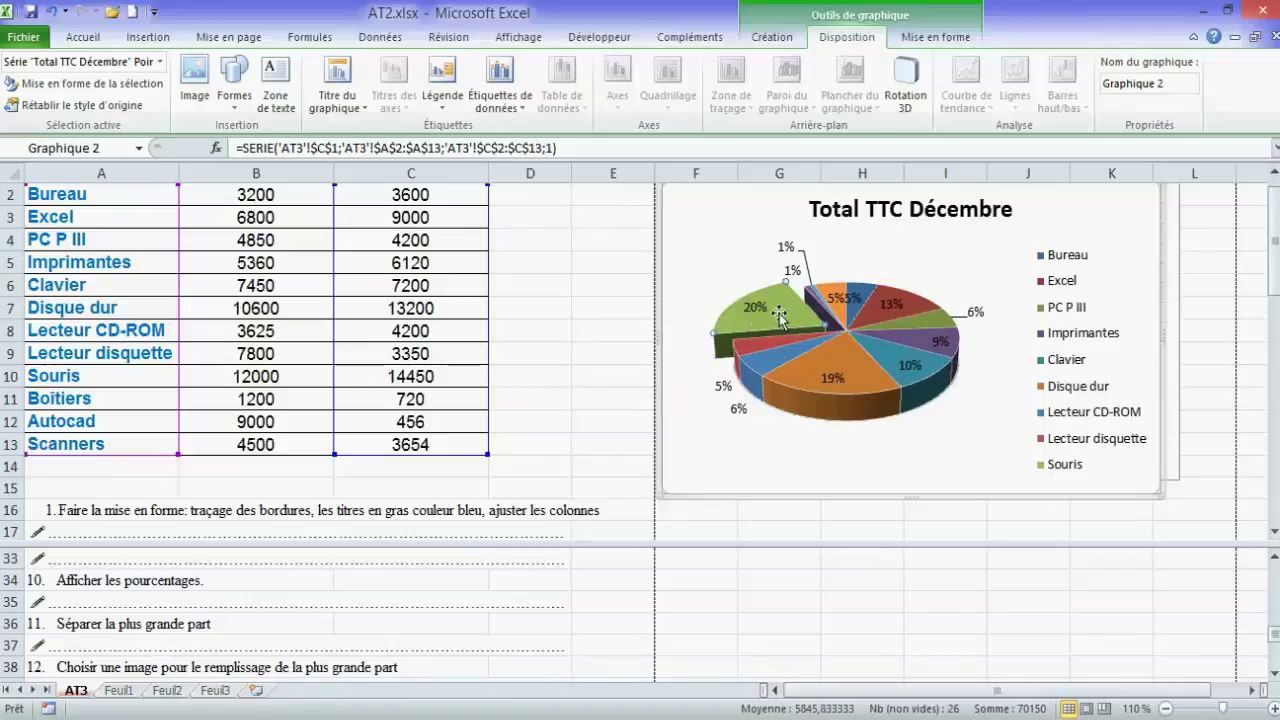
pyautogui.moveTo(783, 311)
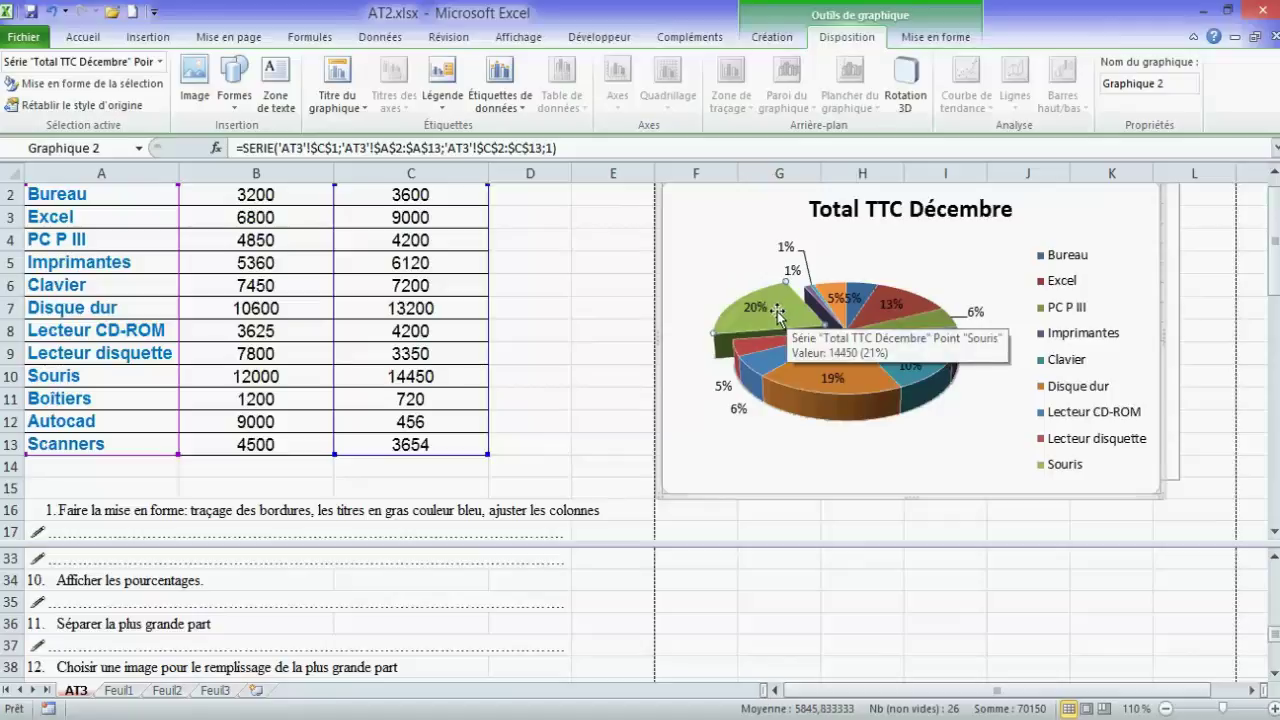
# Fill the Souris slice with the picture E:\DOC_FORM\Ex Excel\mslogo.gif
pyautogui.click(936, 40)
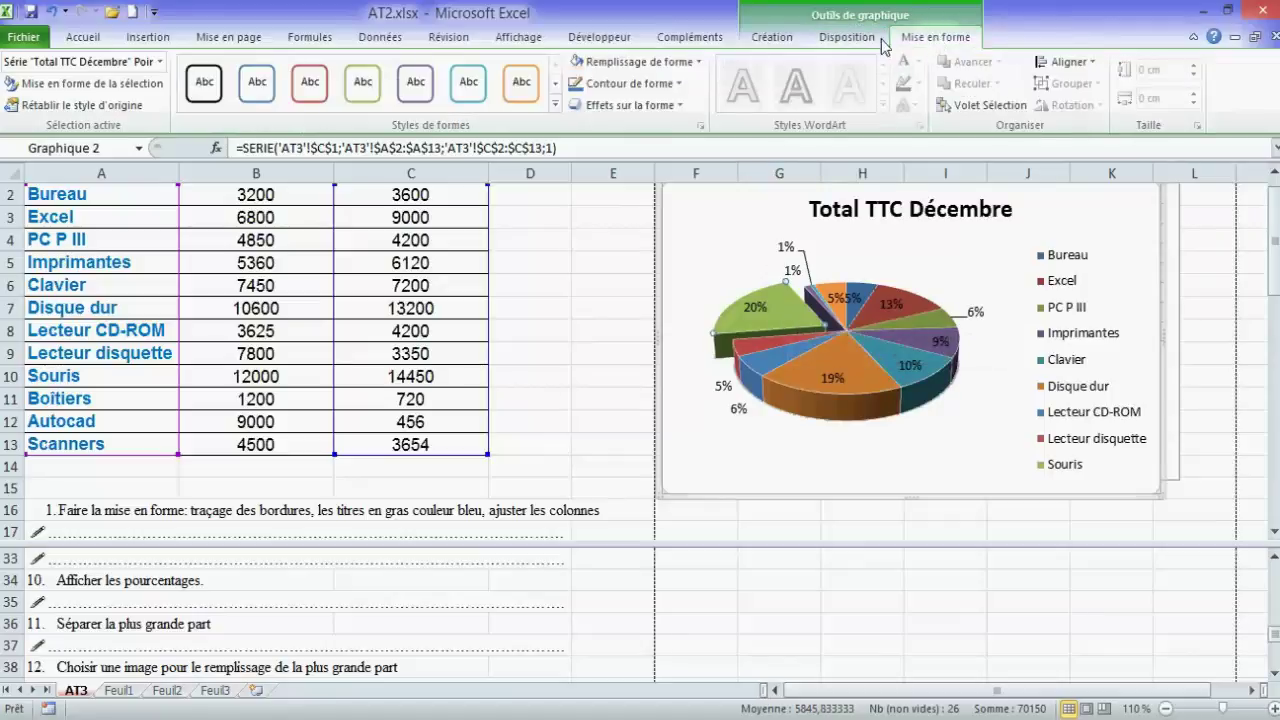
pyautogui.click(694, 64)
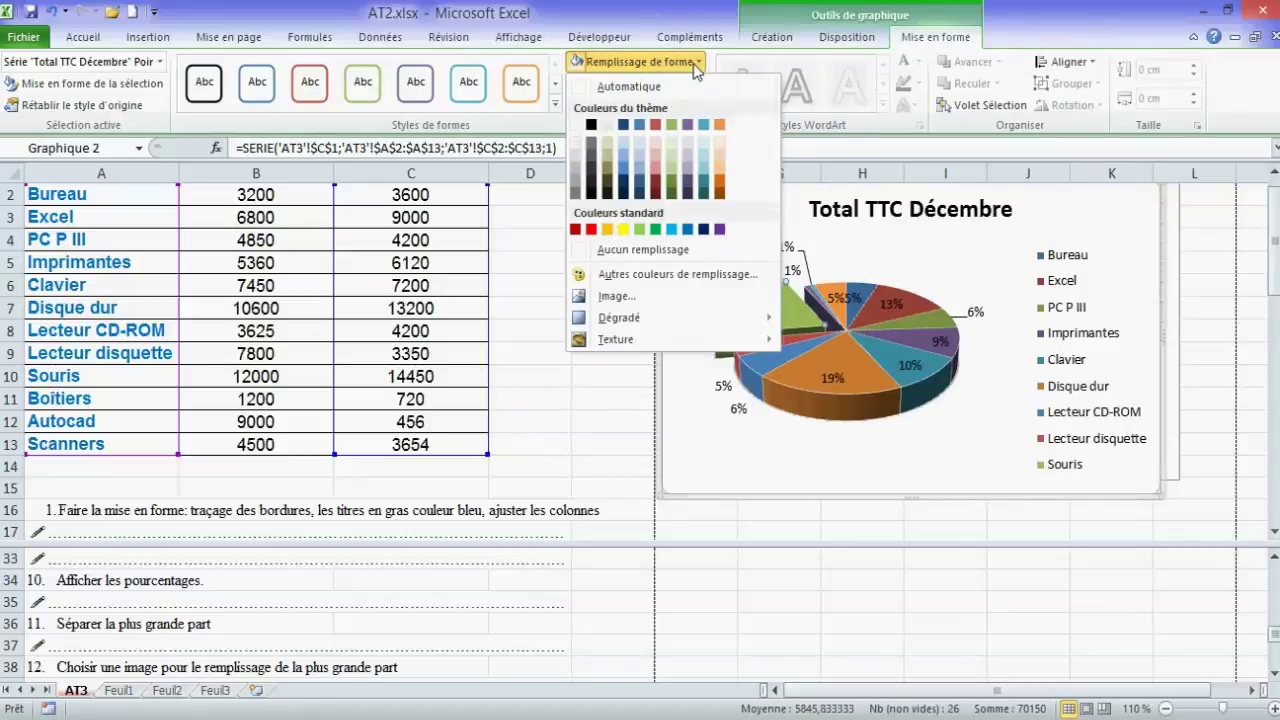
pyautogui.click(616, 296)
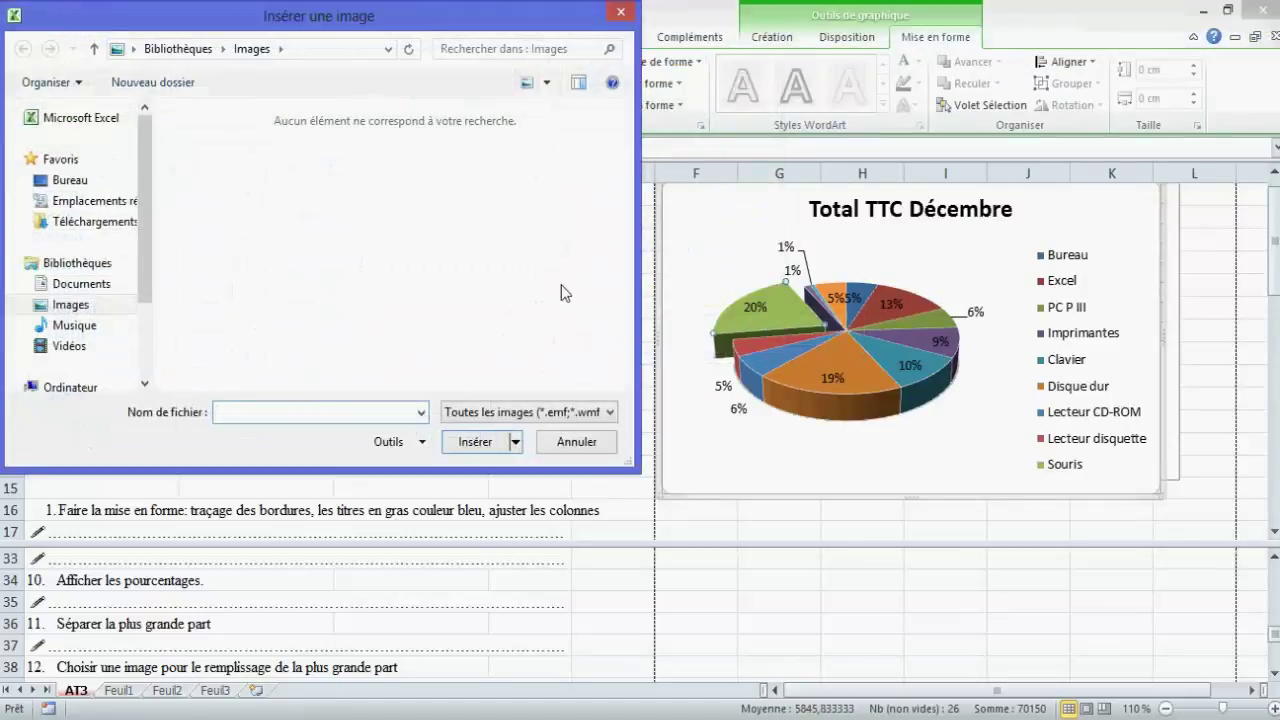
pyautogui.click(80, 182)
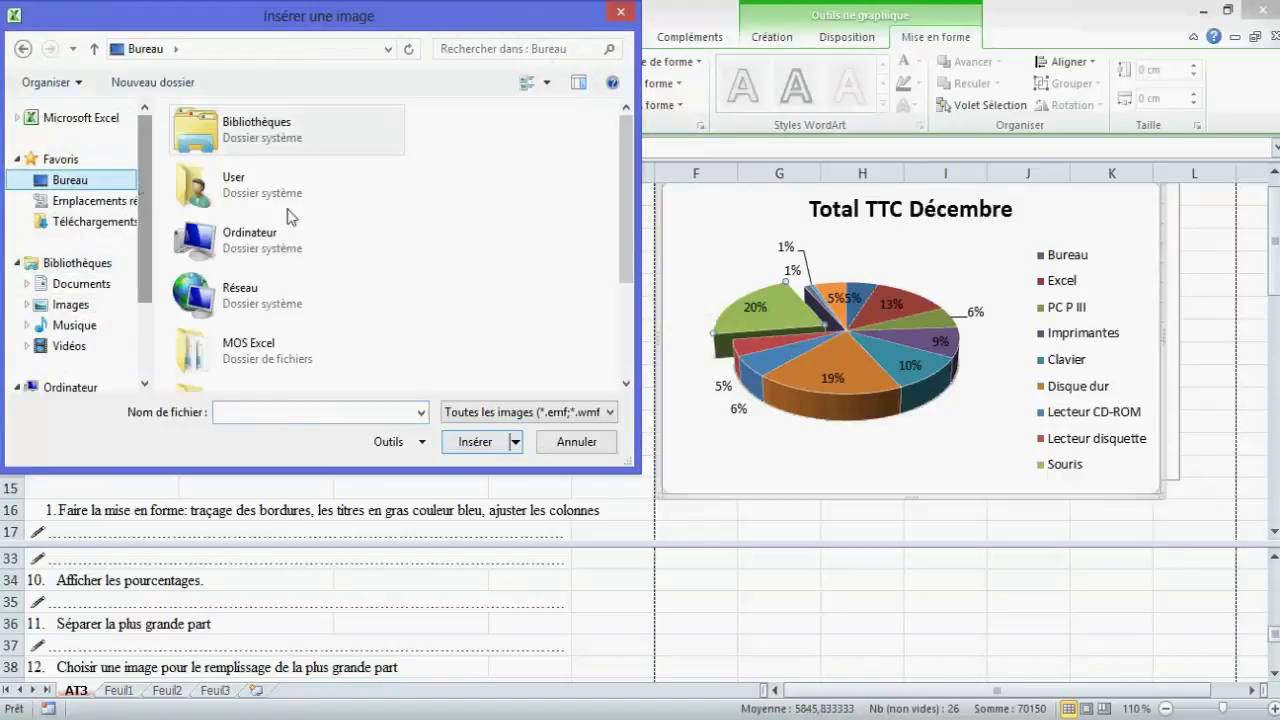
pyautogui.doubleClick(245, 346)
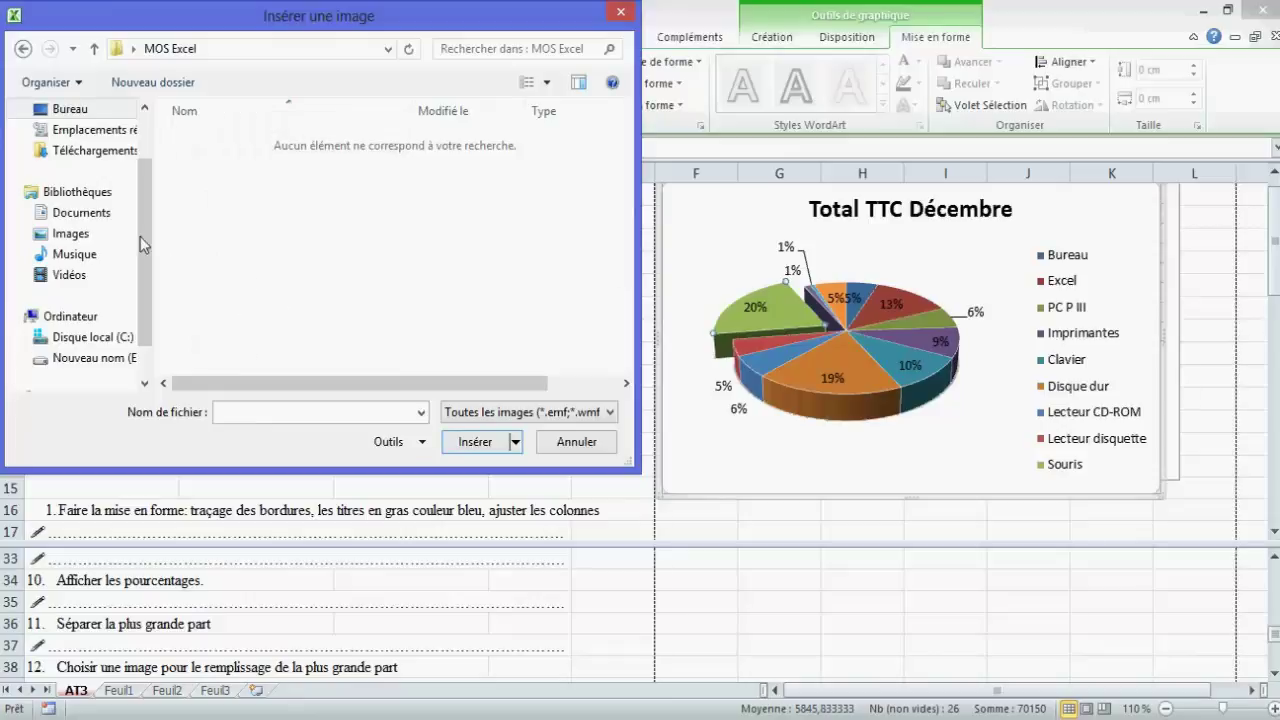
pyautogui.scroll(-1, 144, 250)
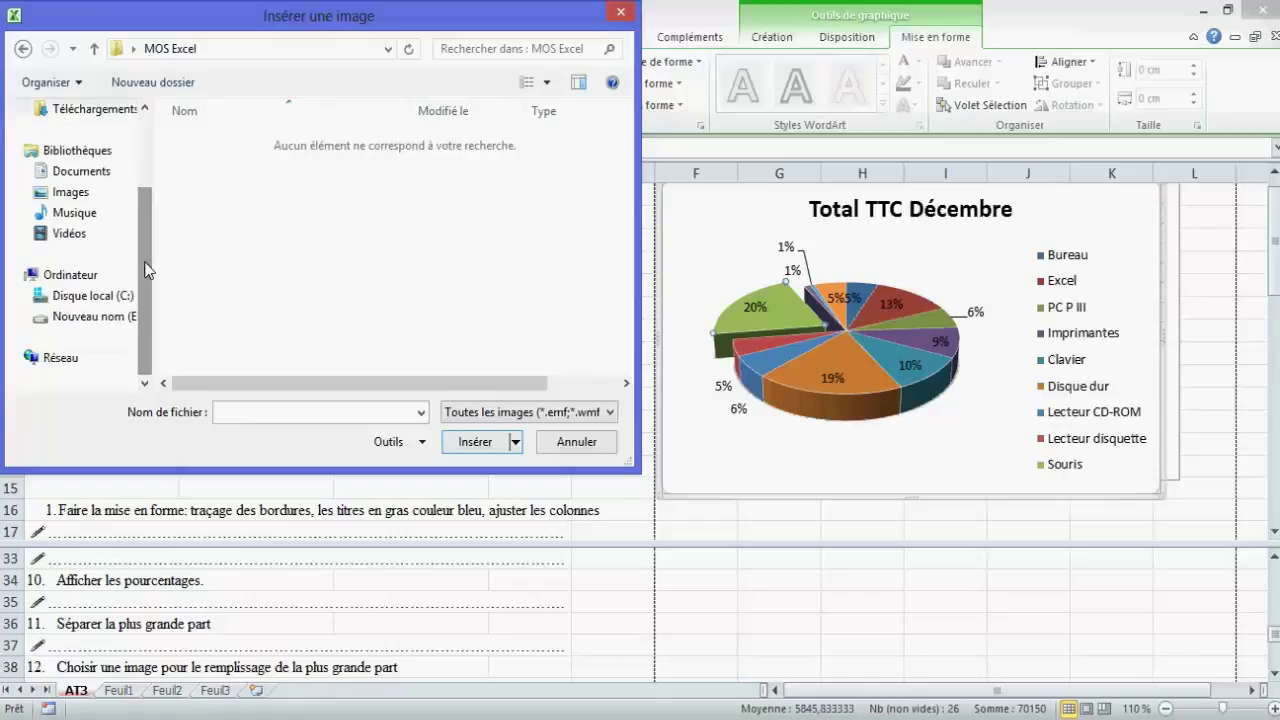
pyautogui.click(102, 318)
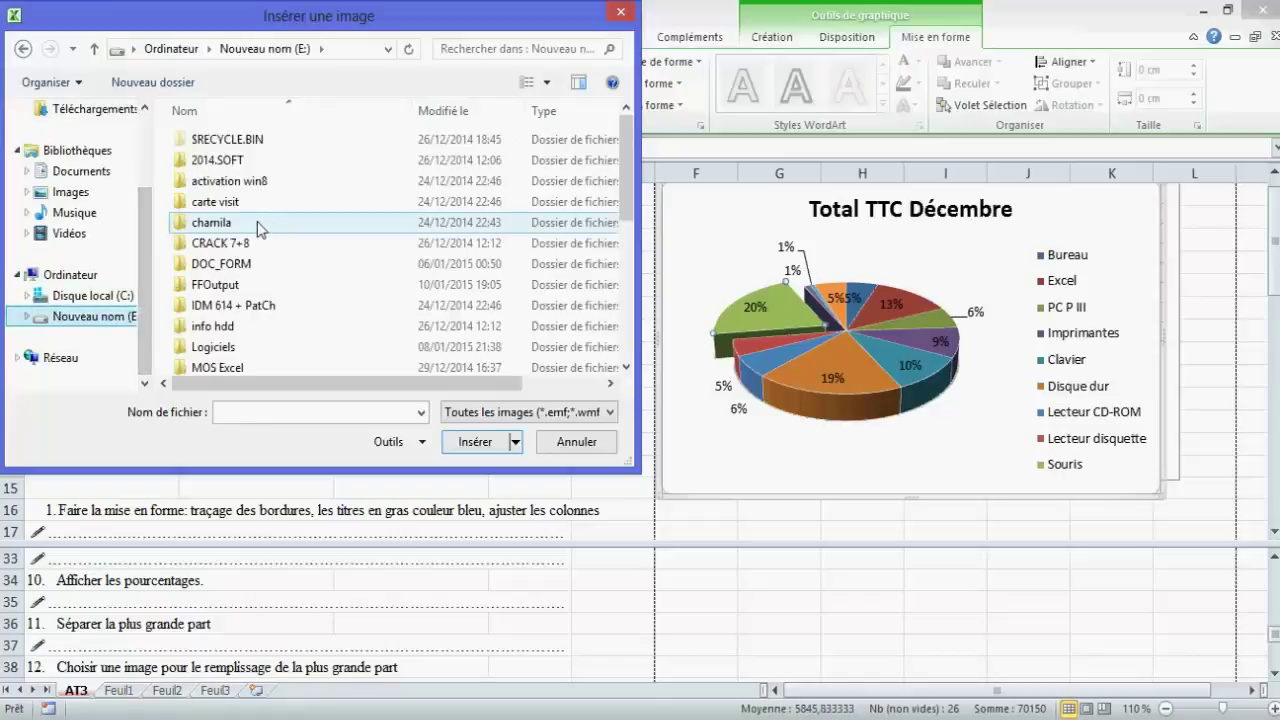
pyautogui.doubleClick(233, 266)
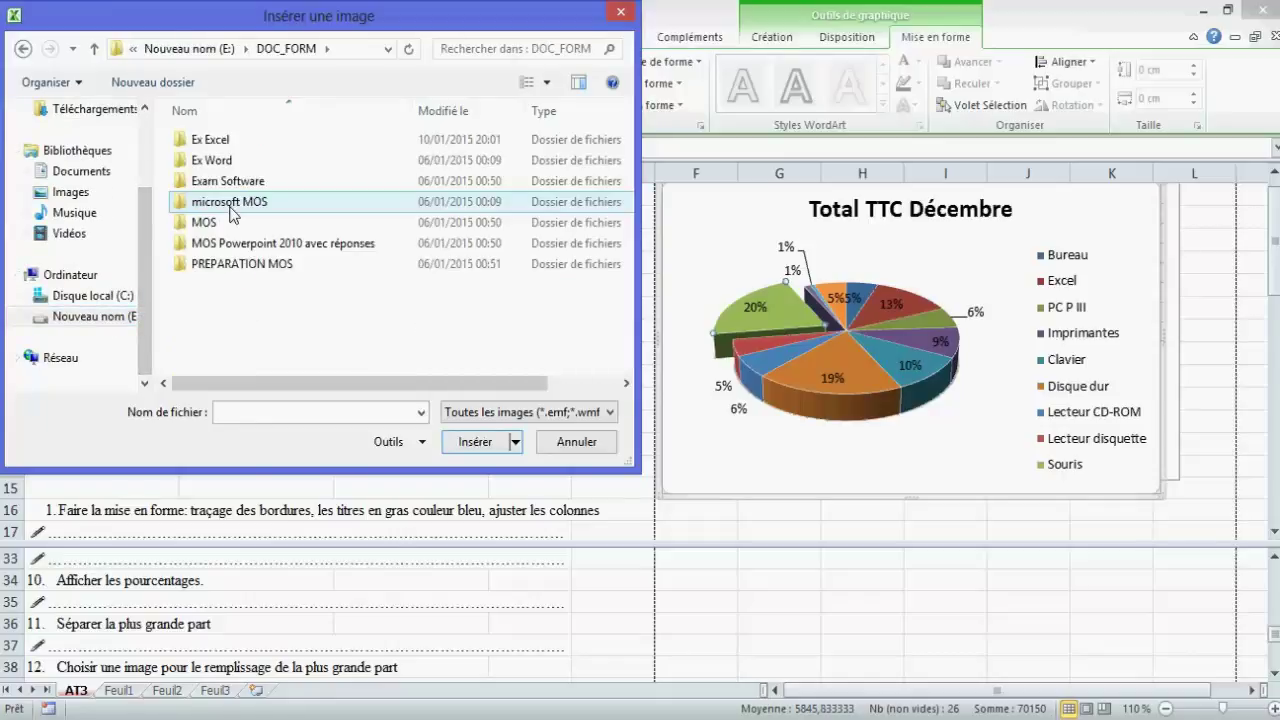
pyautogui.doubleClick(215, 145)
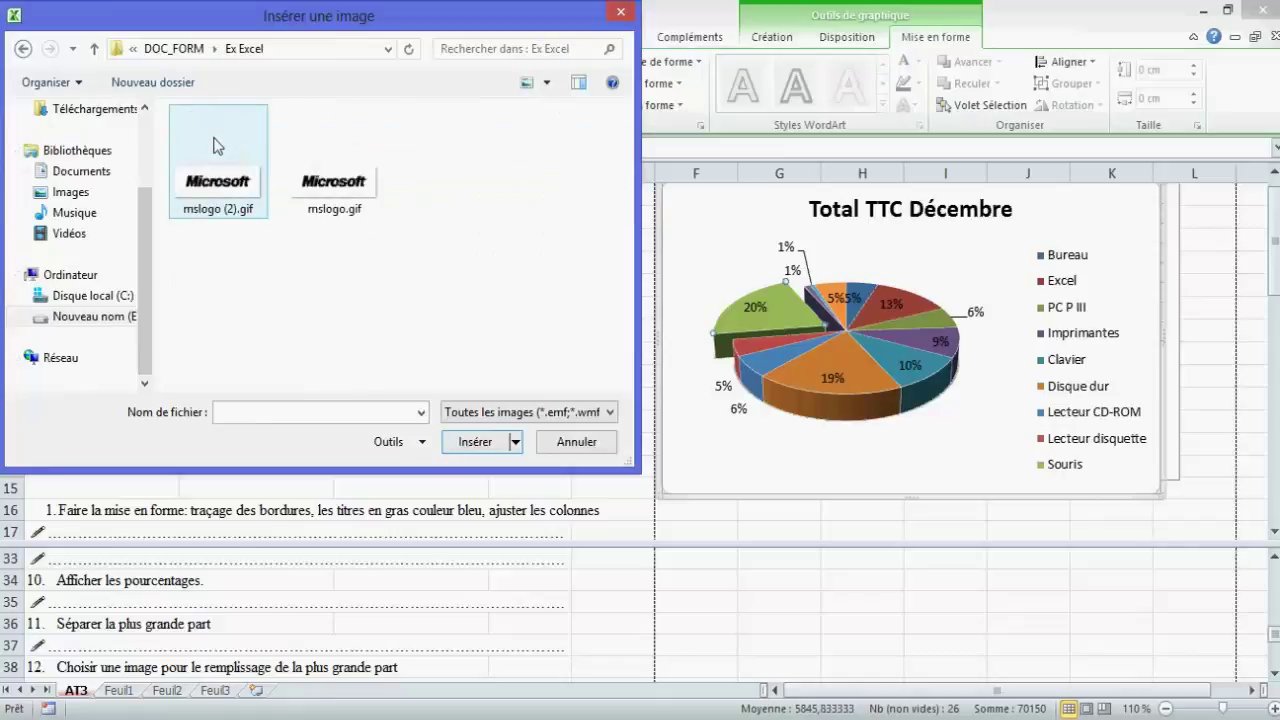
pyautogui.click(333, 195)
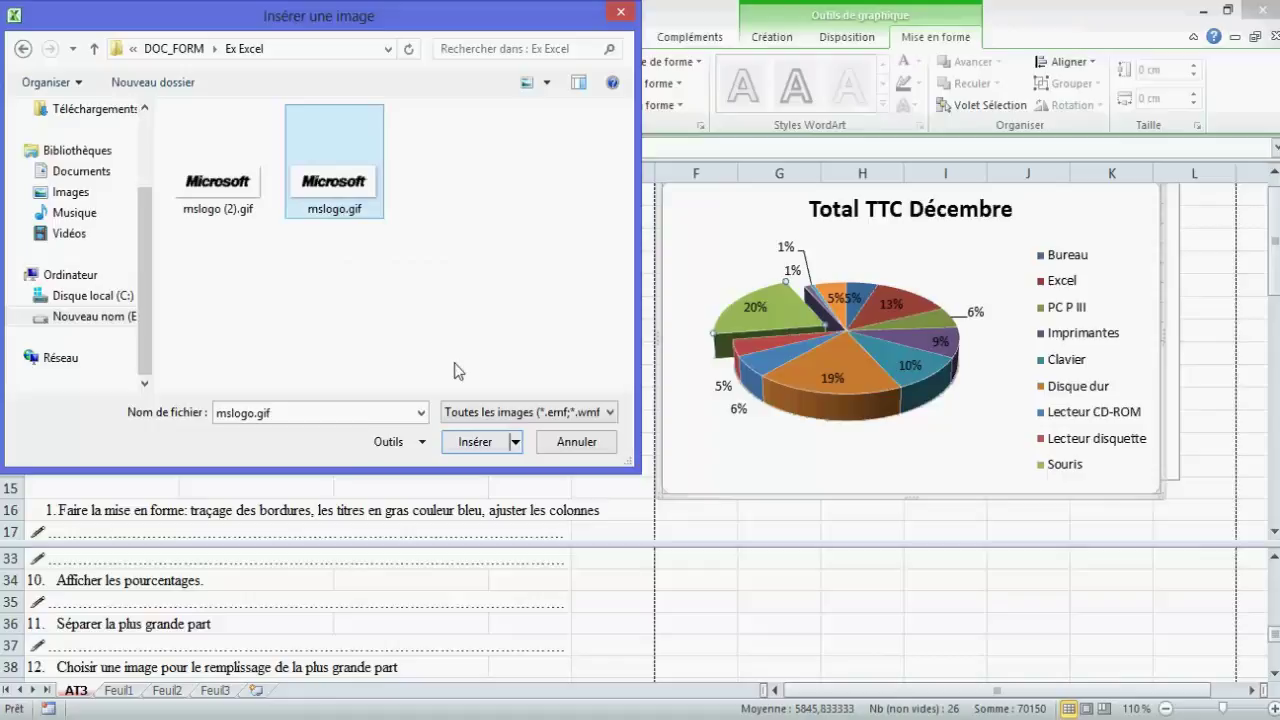
pyautogui.click(465, 447)
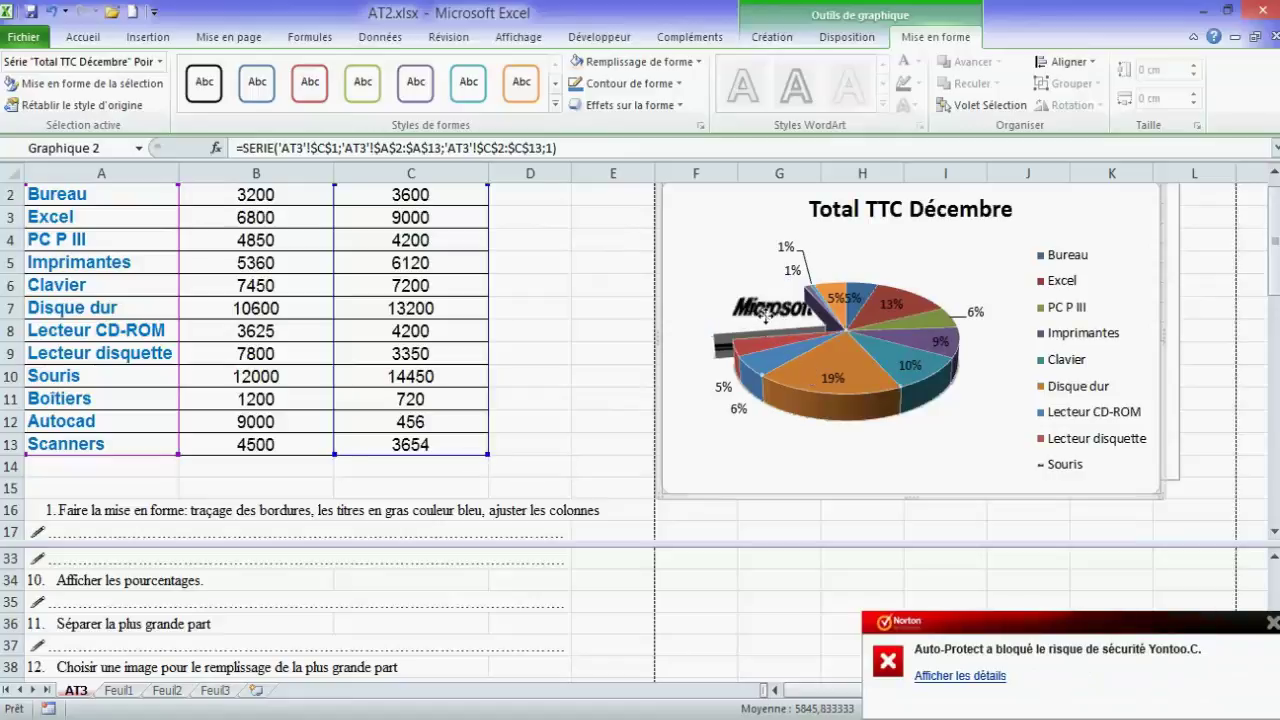
# Drag the hidden 20% data label left of the pie, clear of the logo
pyautogui.click(763, 324)
pyautogui.click(758, 305)
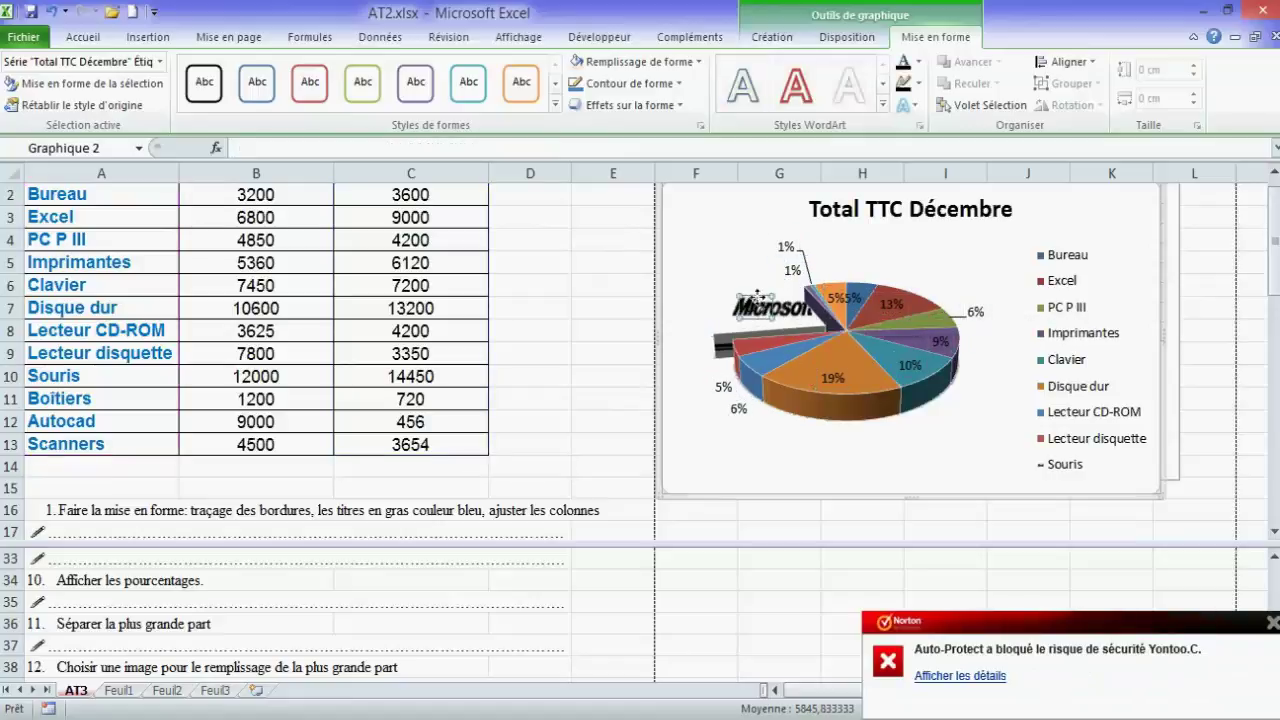
pyautogui.moveTo(713, 305); pyautogui.dragTo(677, 316)
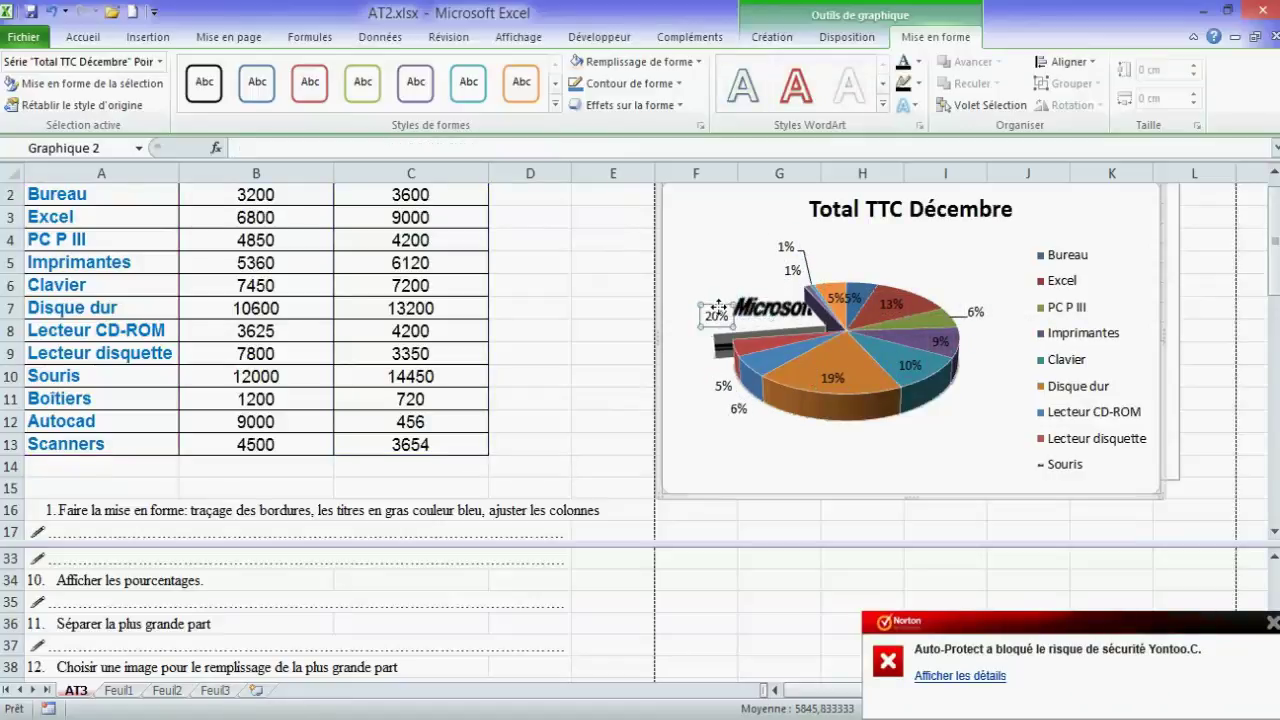
pyautogui.click(712, 434)
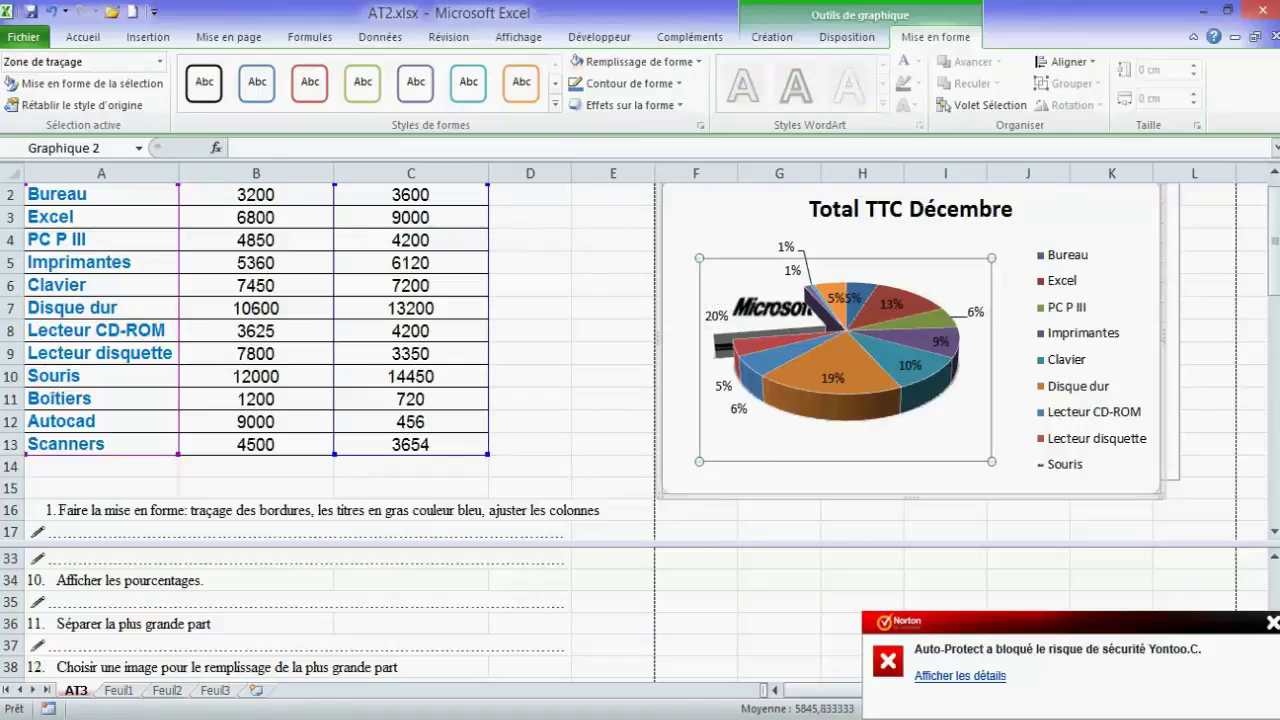
# Dismiss the Norton antivirus alert and scroll down the lower pane
pyautogui.click(1272, 622)
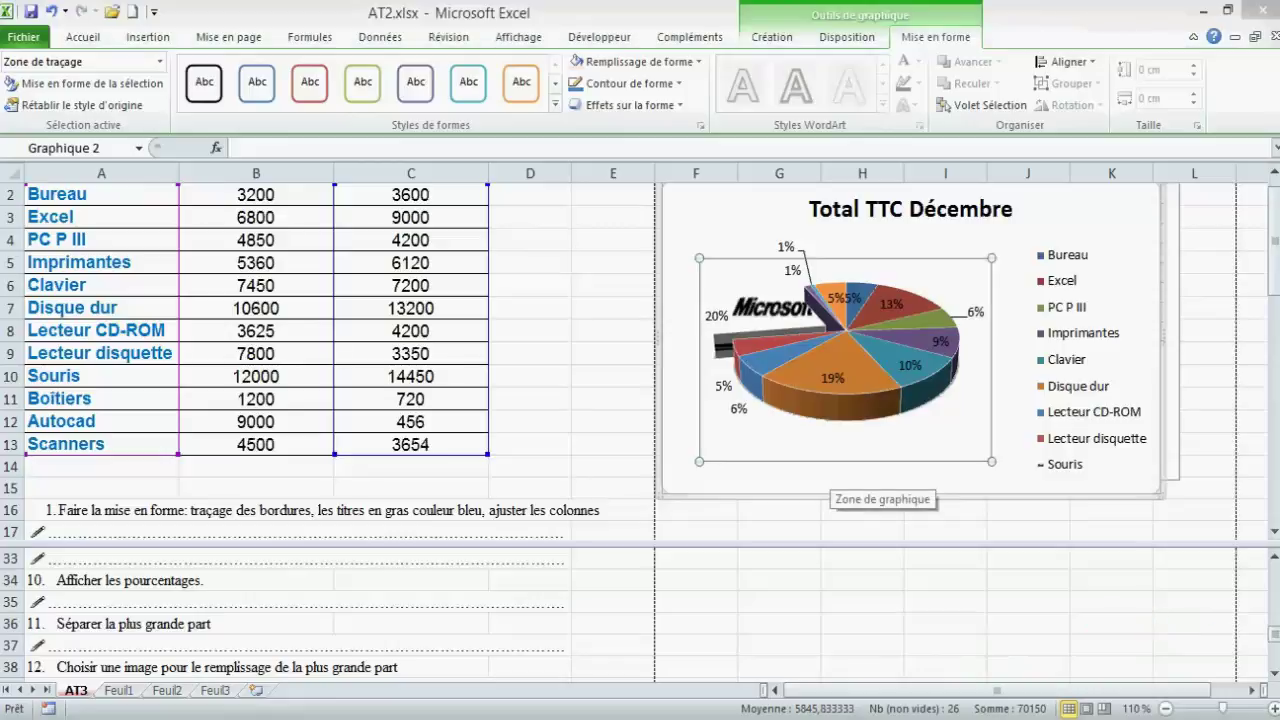
pyautogui.click(1274, 675)
pyautogui.click(1274, 675)
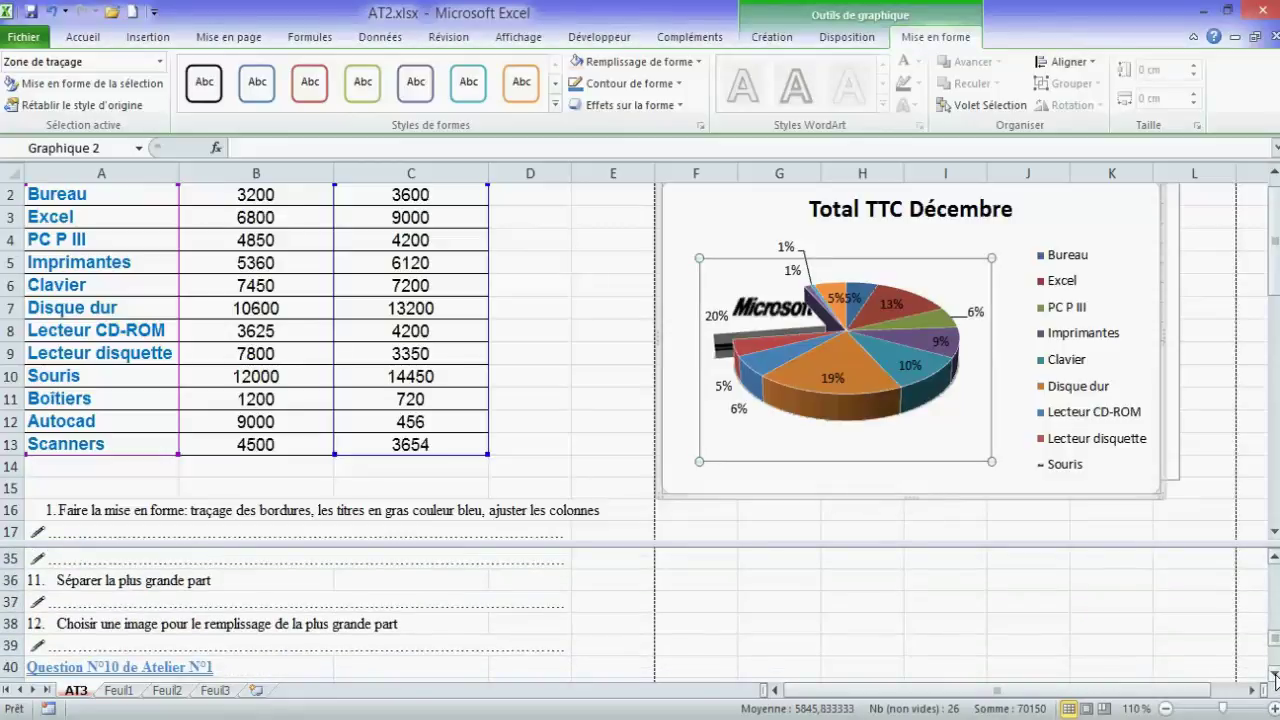
pyautogui.click(1274, 675)
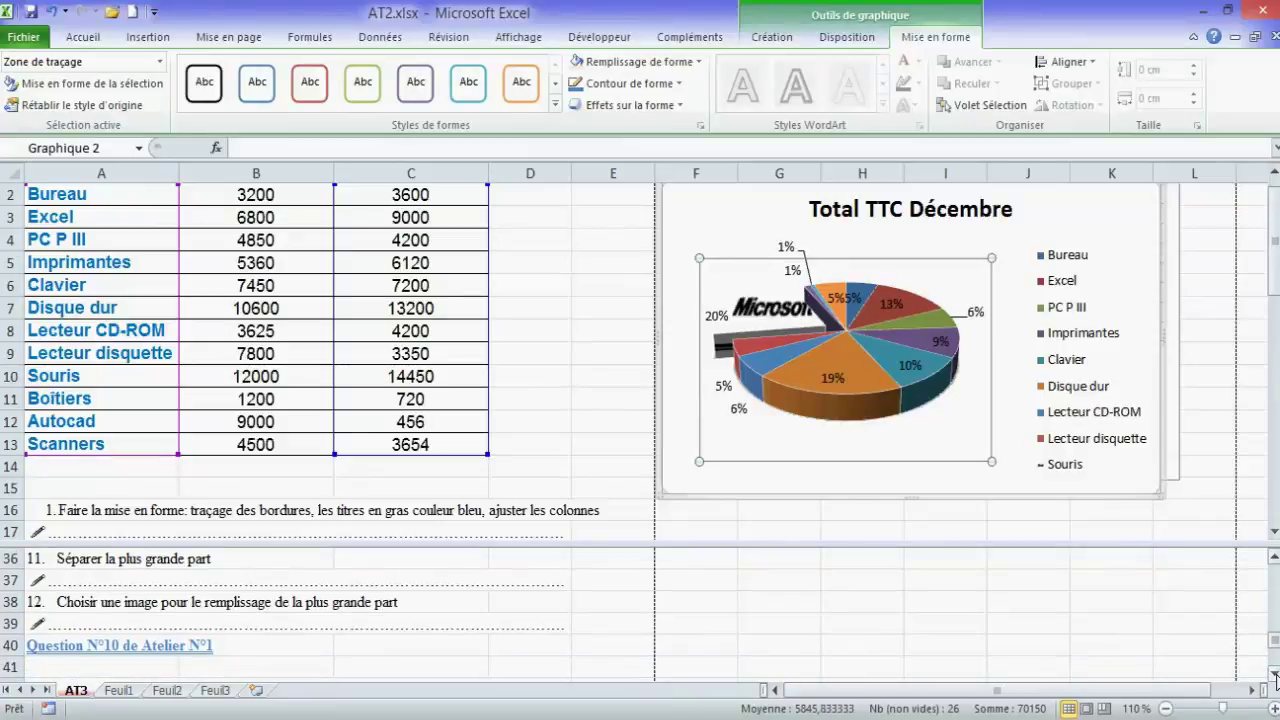
pyautogui.click(1274, 675)
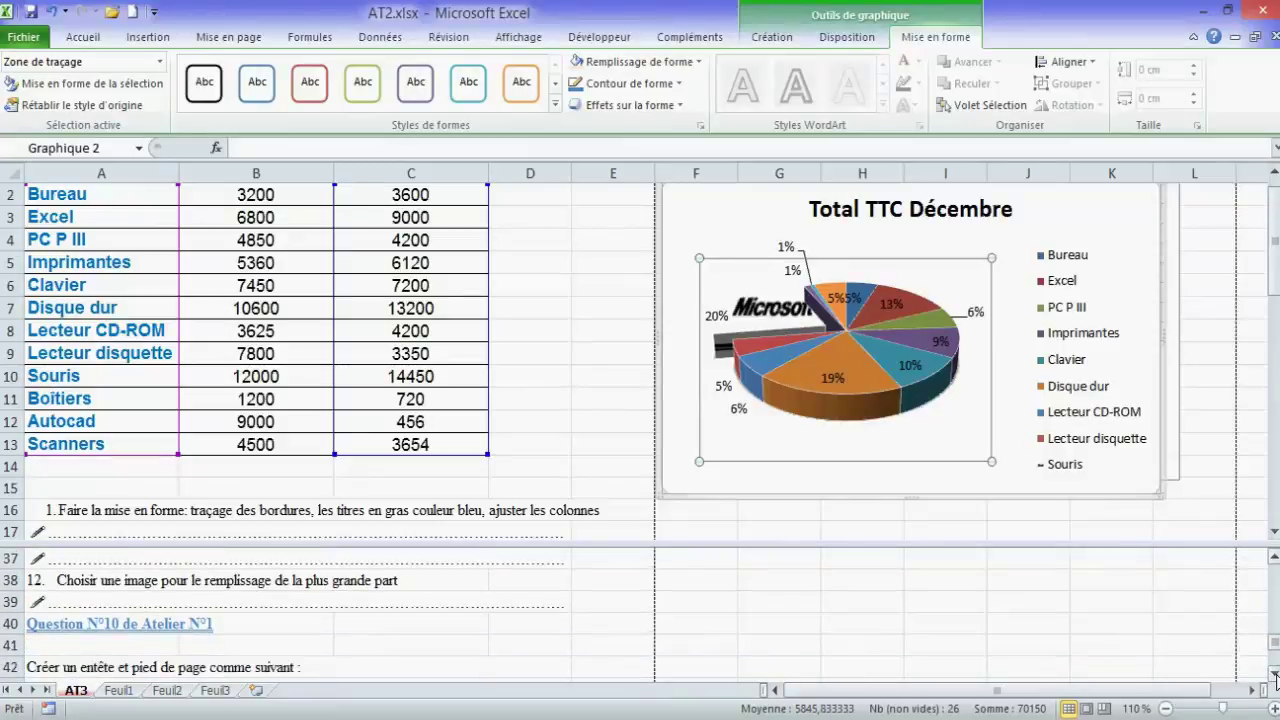
pyautogui.click(1274, 675)
pyautogui.click(1274, 675)
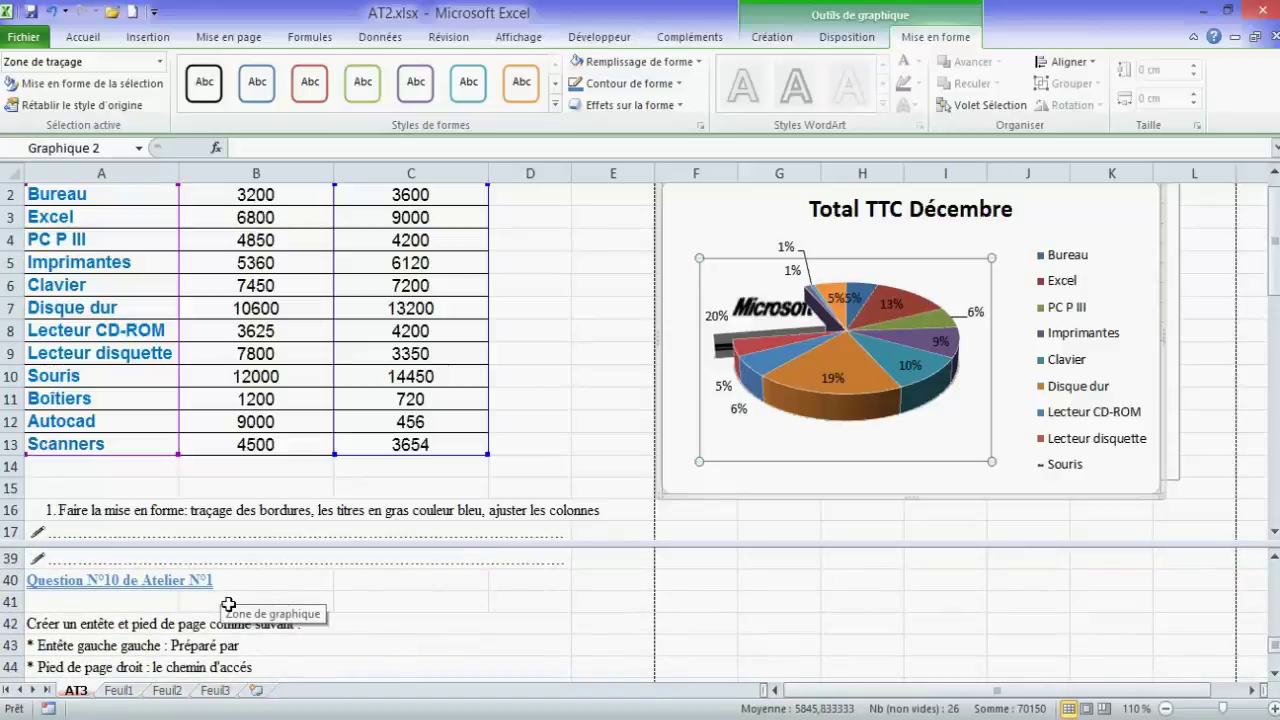
pyautogui.click(1274, 676)
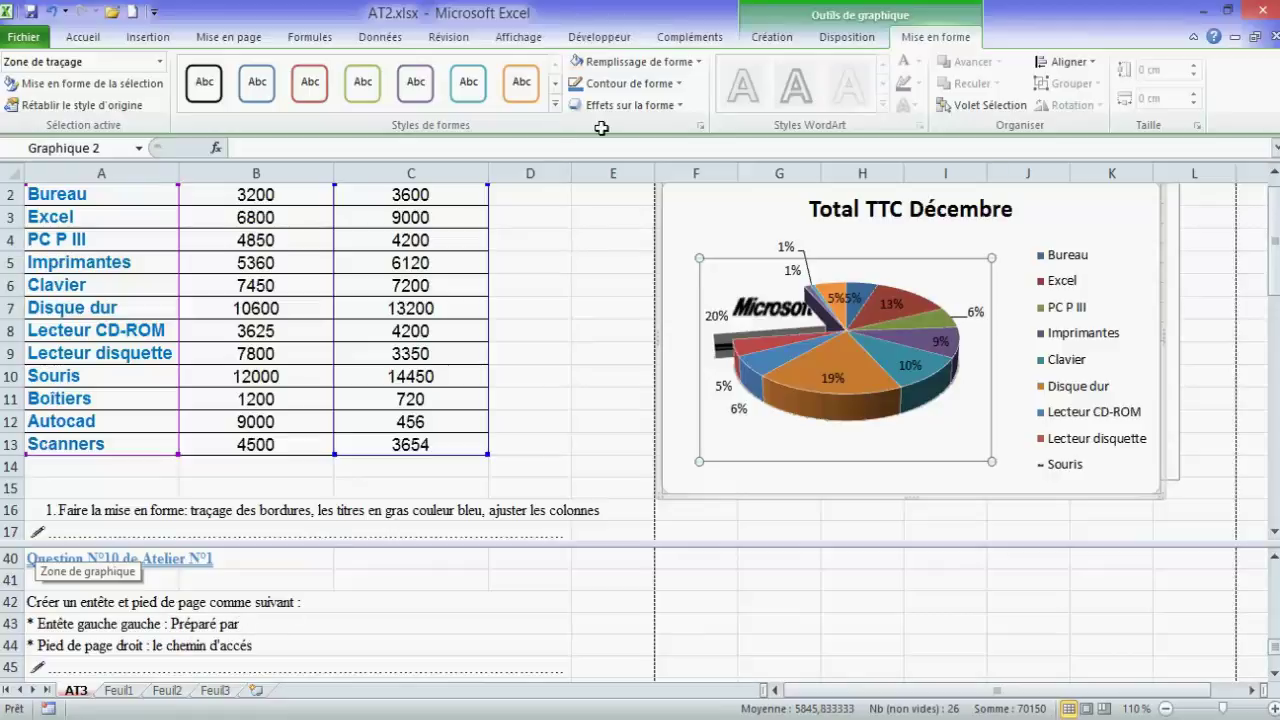
# Apply the 'Préparé par … ; Page 1' preset header with date and page number
pyautogui.click(176, 40)
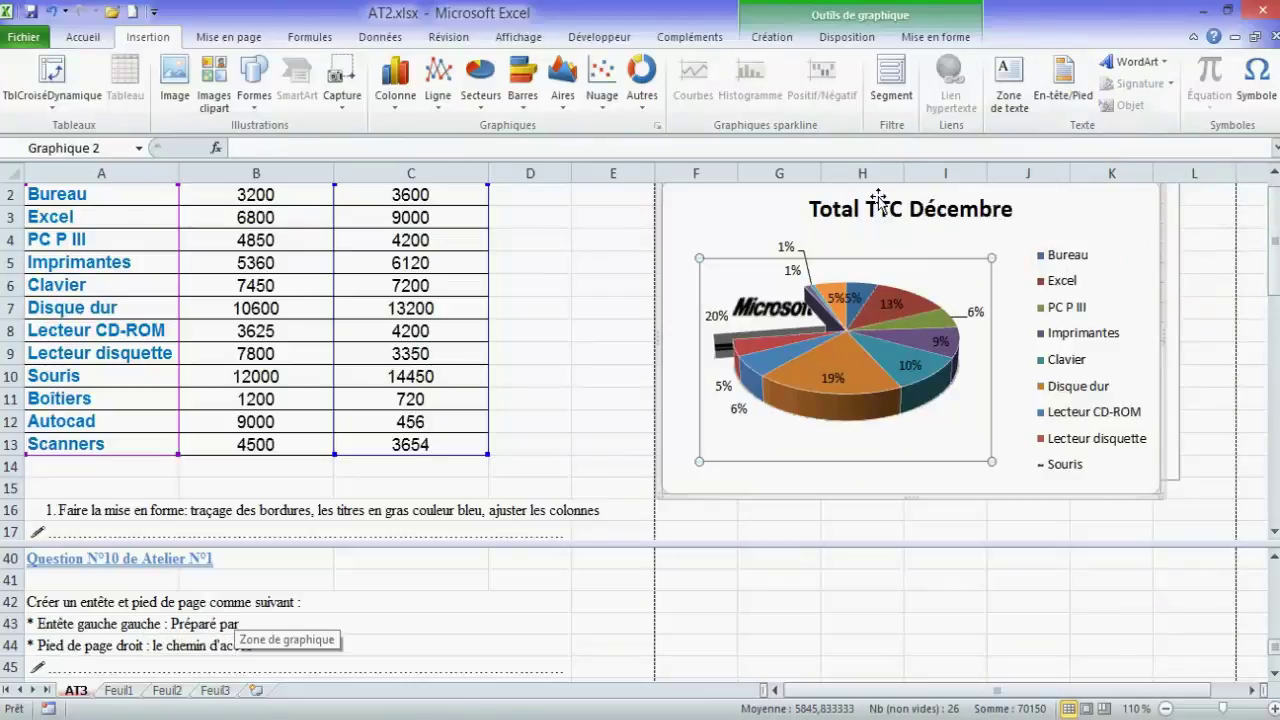
pyautogui.click(1066, 82)
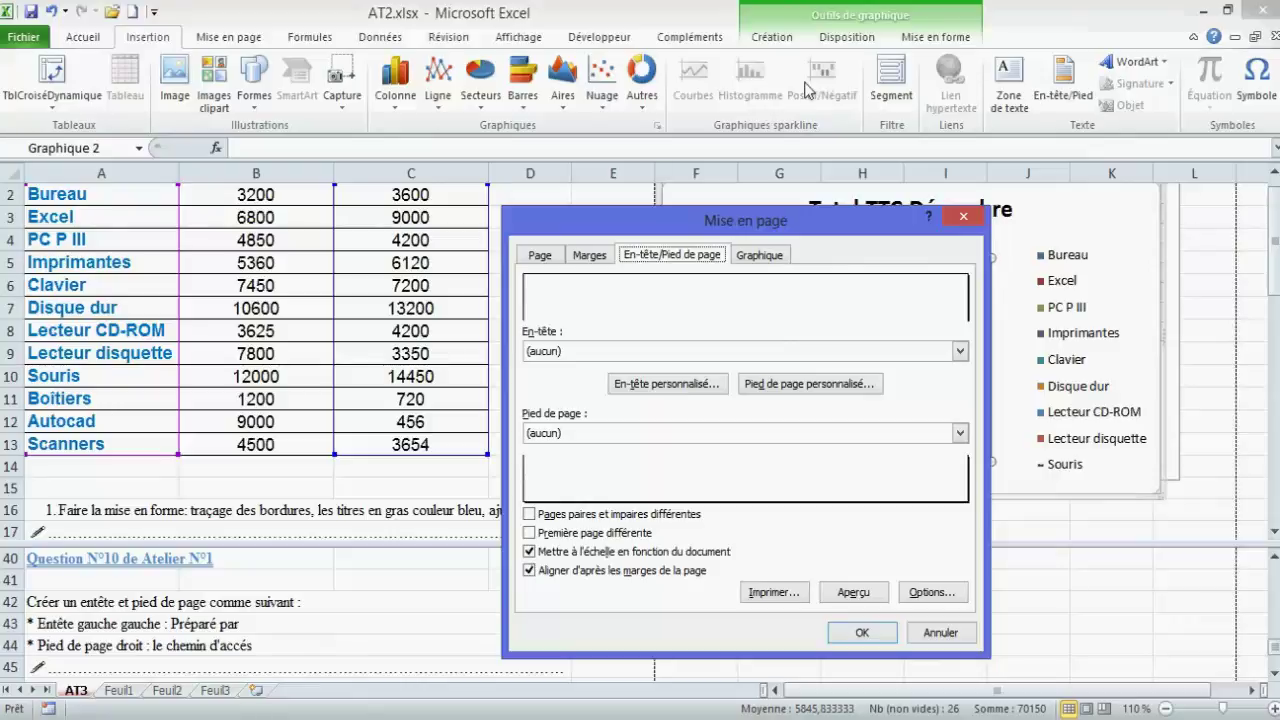
pyautogui.click(960, 219)
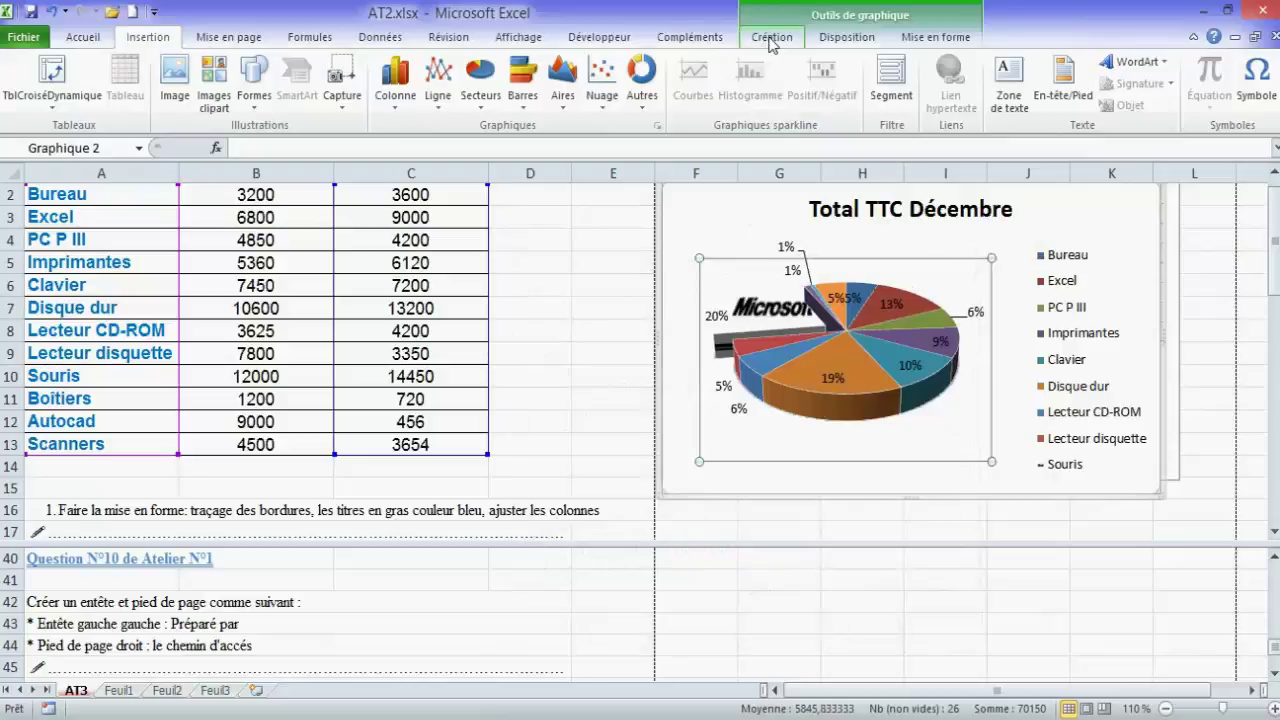
pyautogui.click(707, 583)
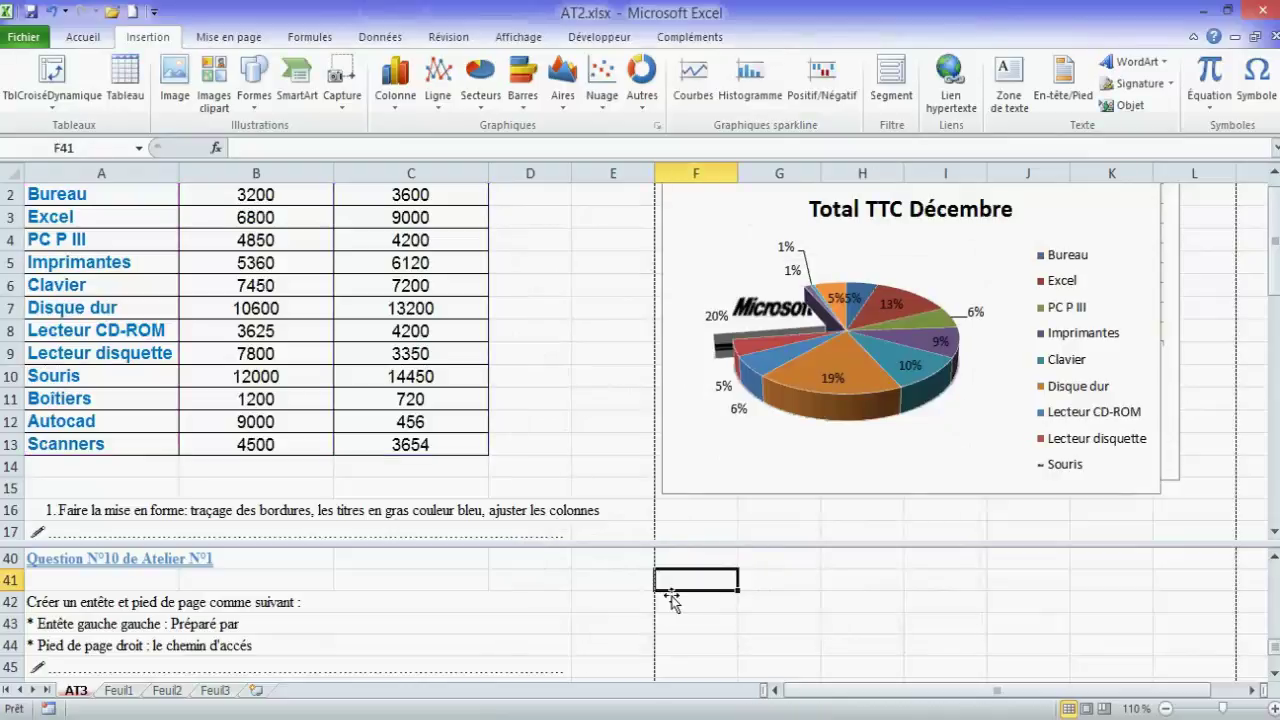
pyautogui.click(590, 588)
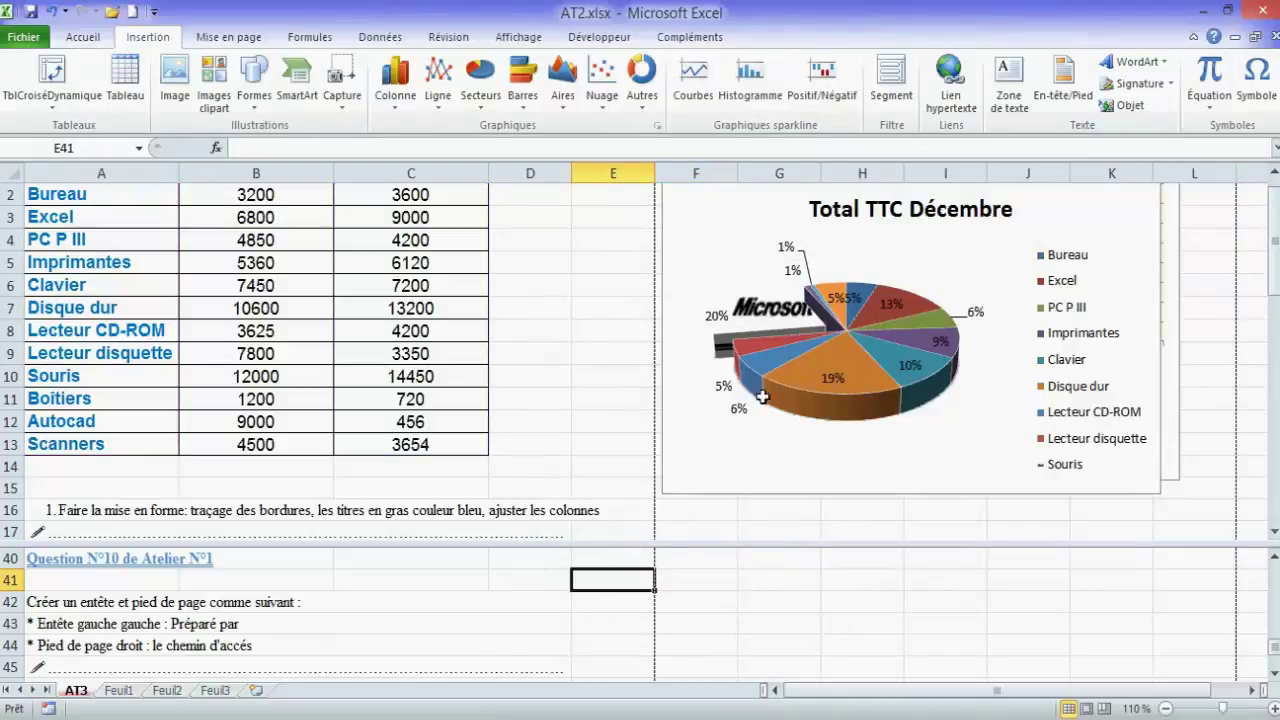
pyautogui.click(945, 90)
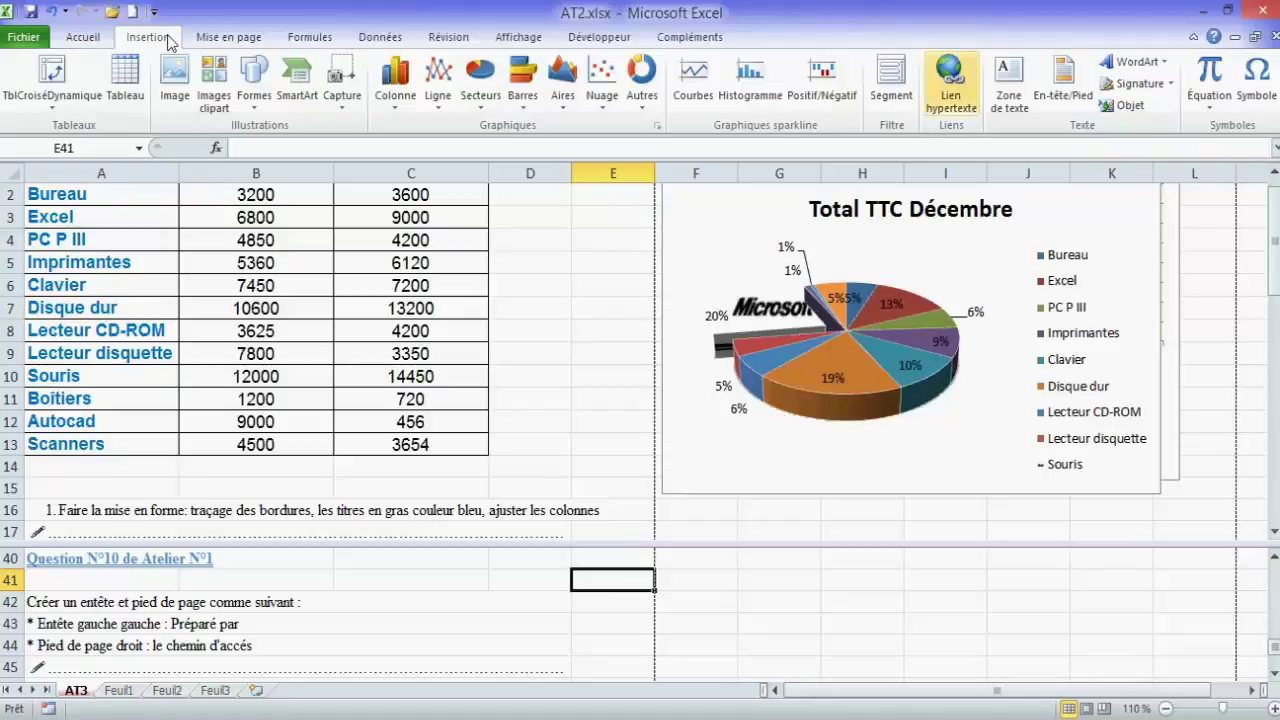
pyautogui.click(1063, 78)
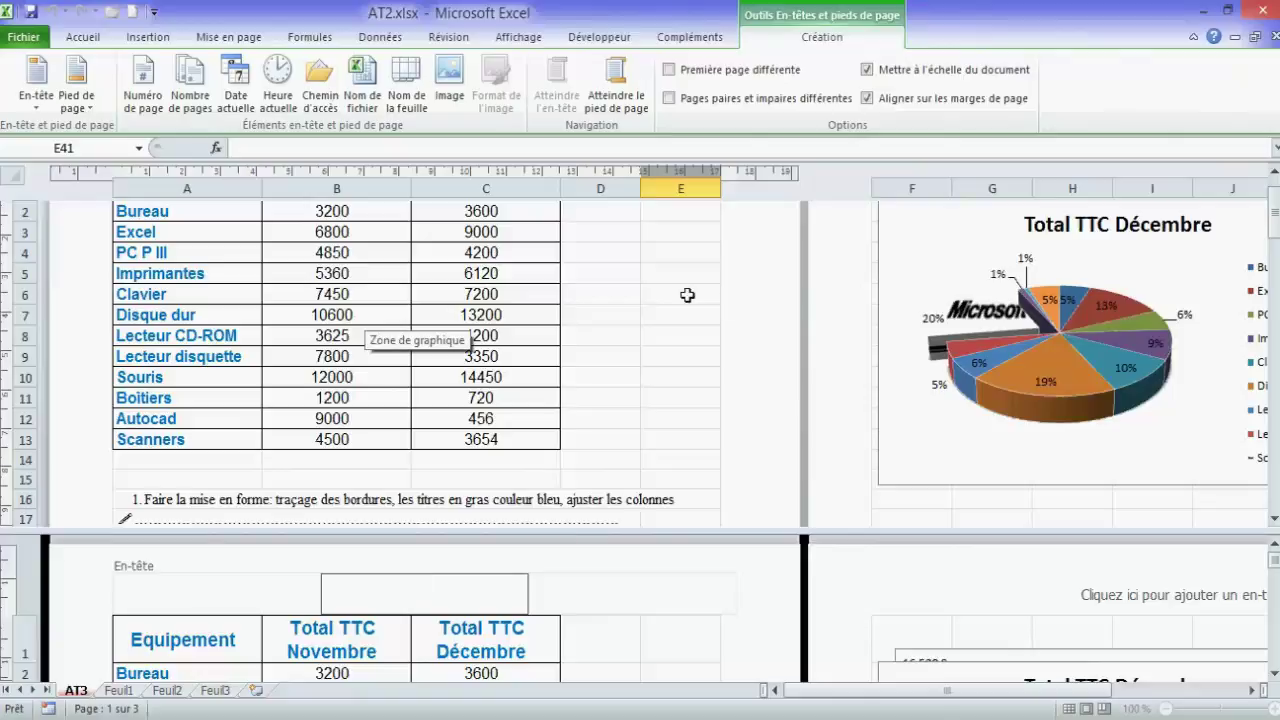
pyautogui.click(40, 106)
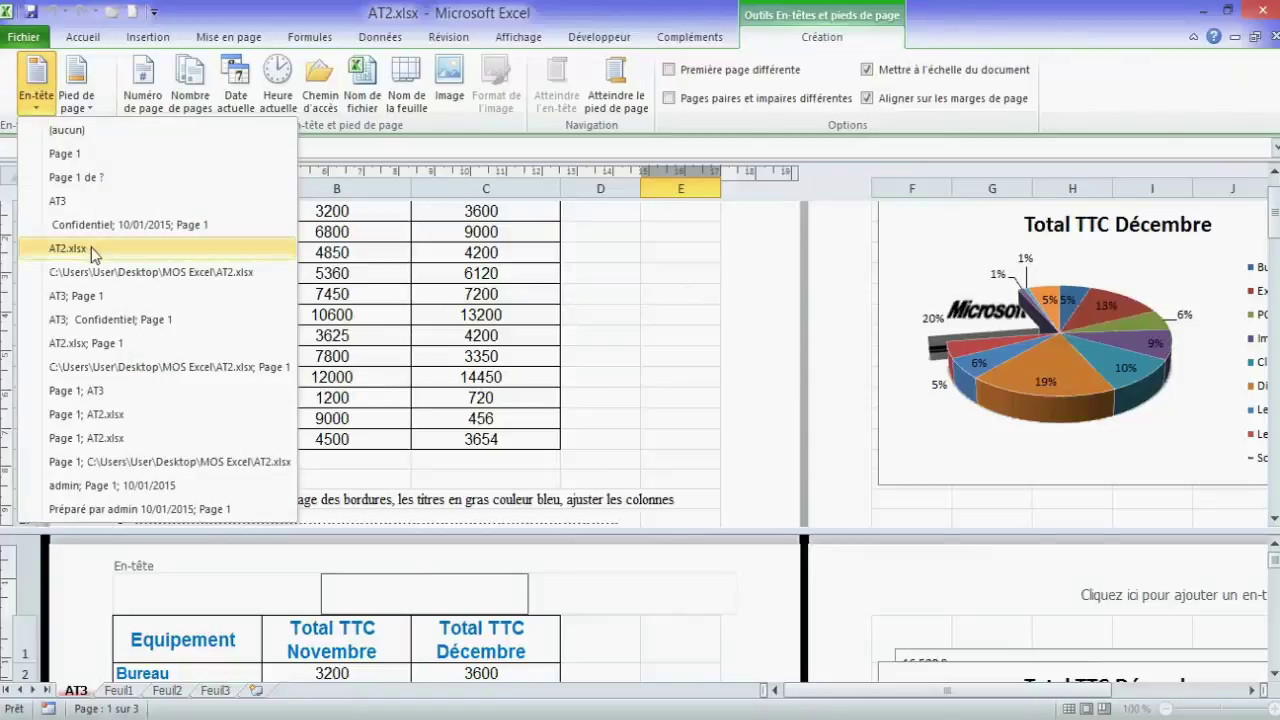
pyautogui.click(131, 510)
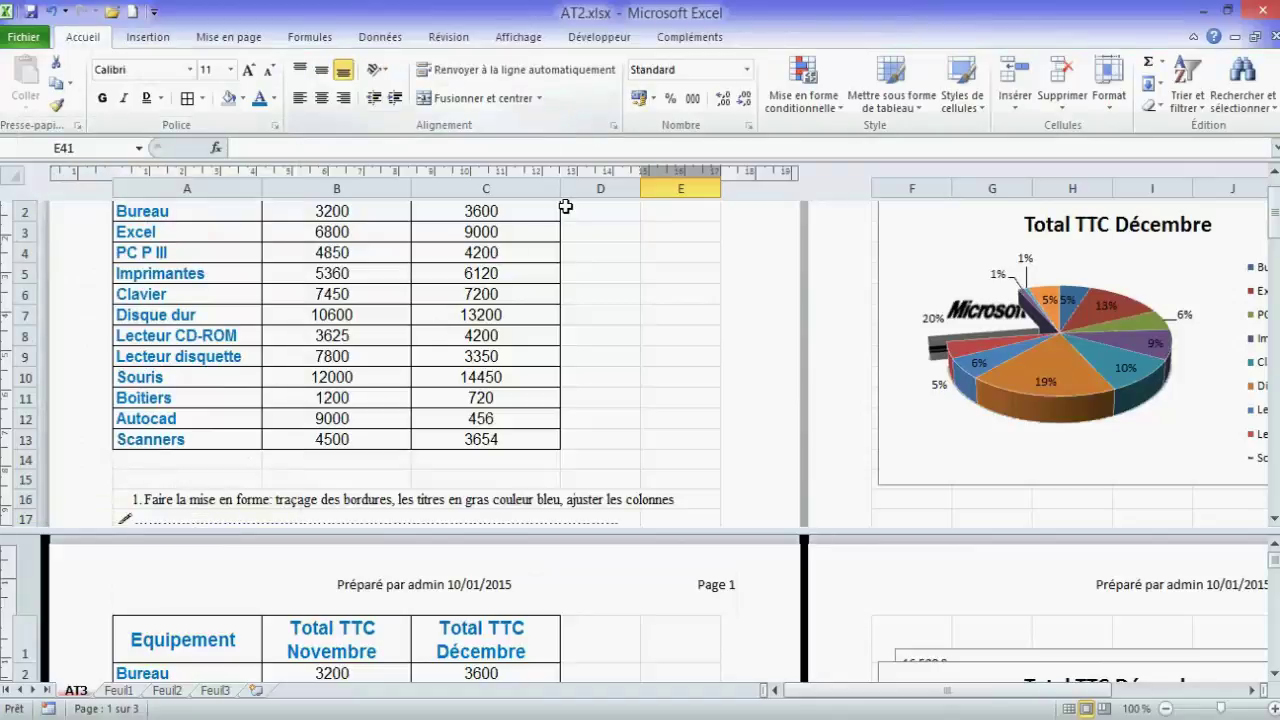
# Leave the centre header and jump to the page footer for editing
pyautogui.click(450, 588)
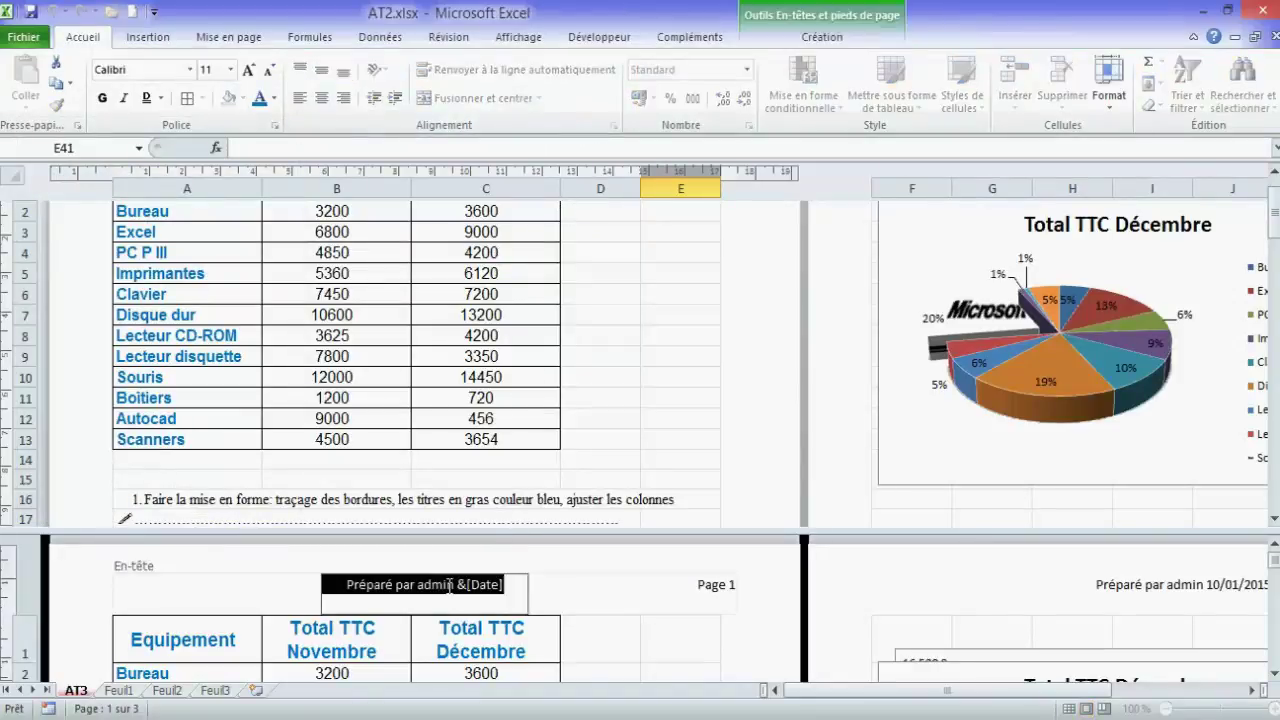
pyautogui.click(826, 40)
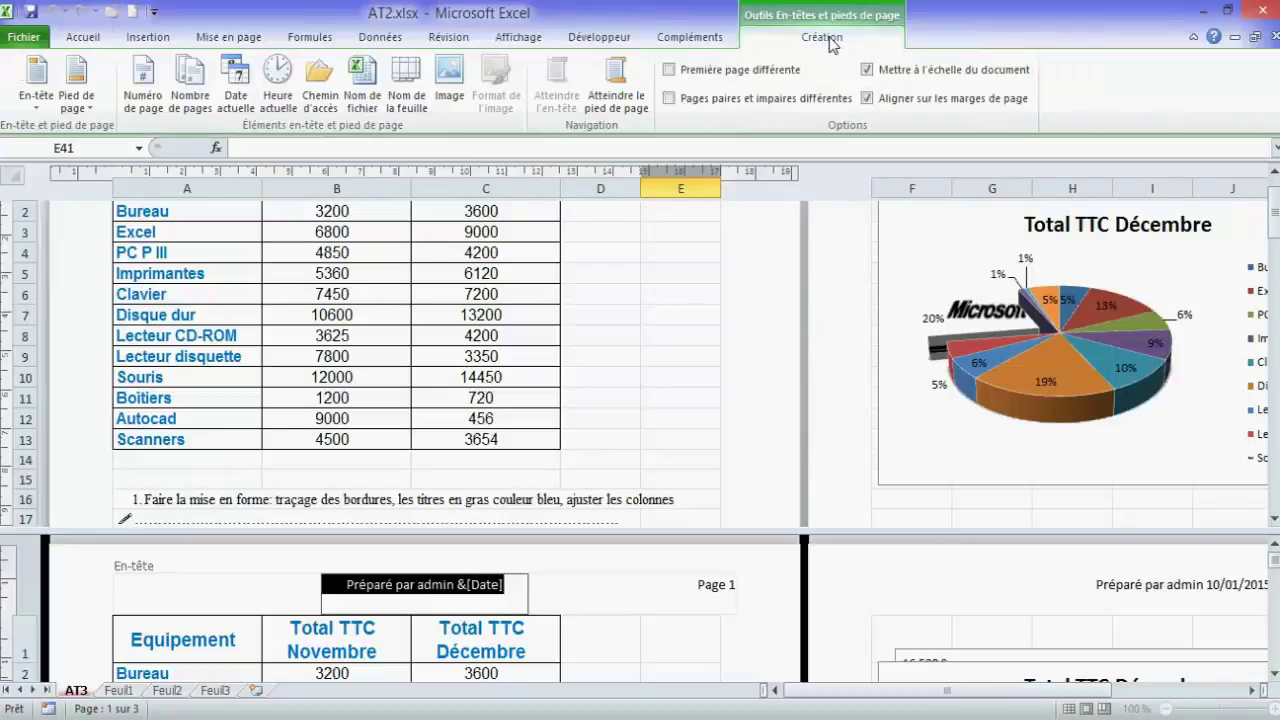
pyautogui.click(616, 100)
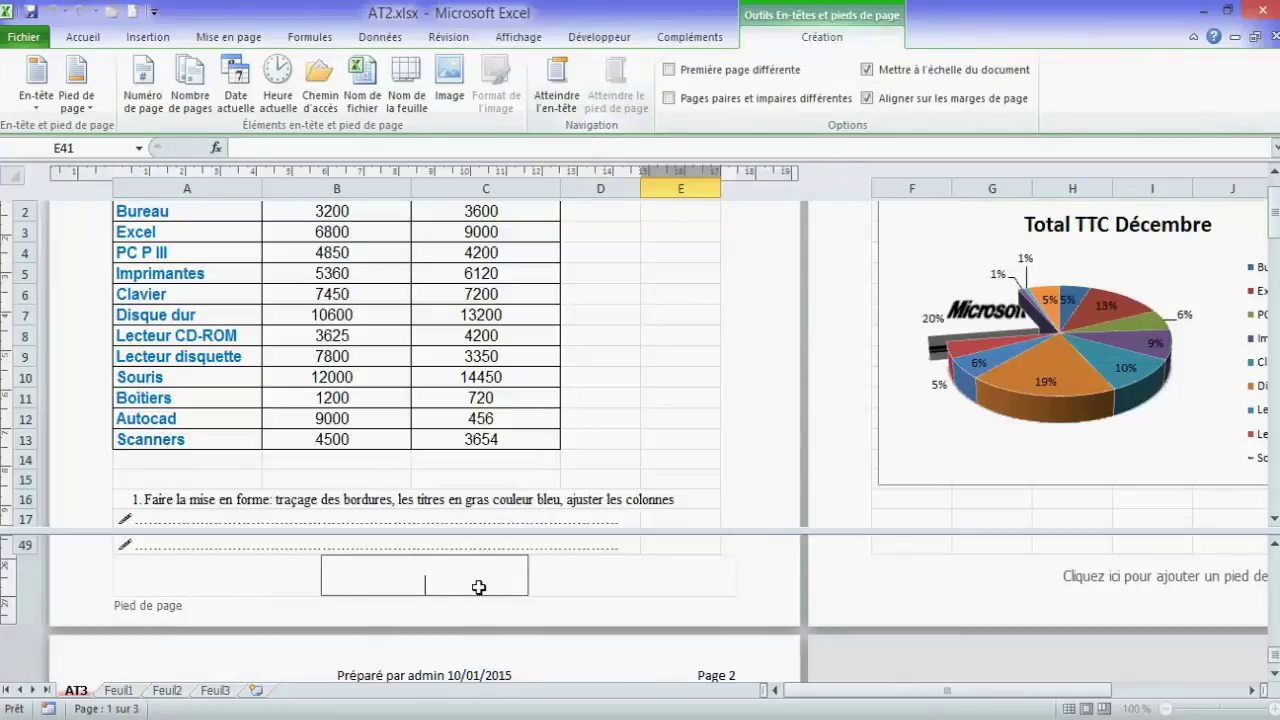
# Insert the file path into the right footer section, then return to Normal view
pyautogui.click(588, 584)
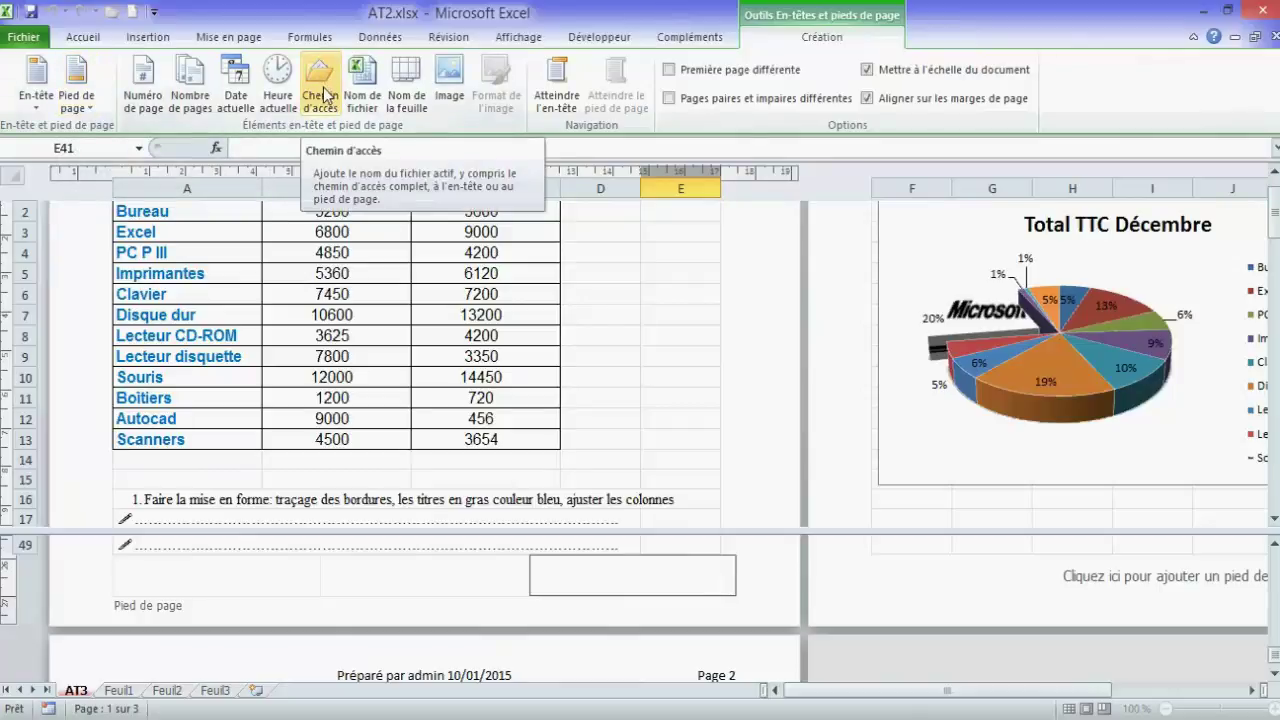
pyautogui.click(325, 95)
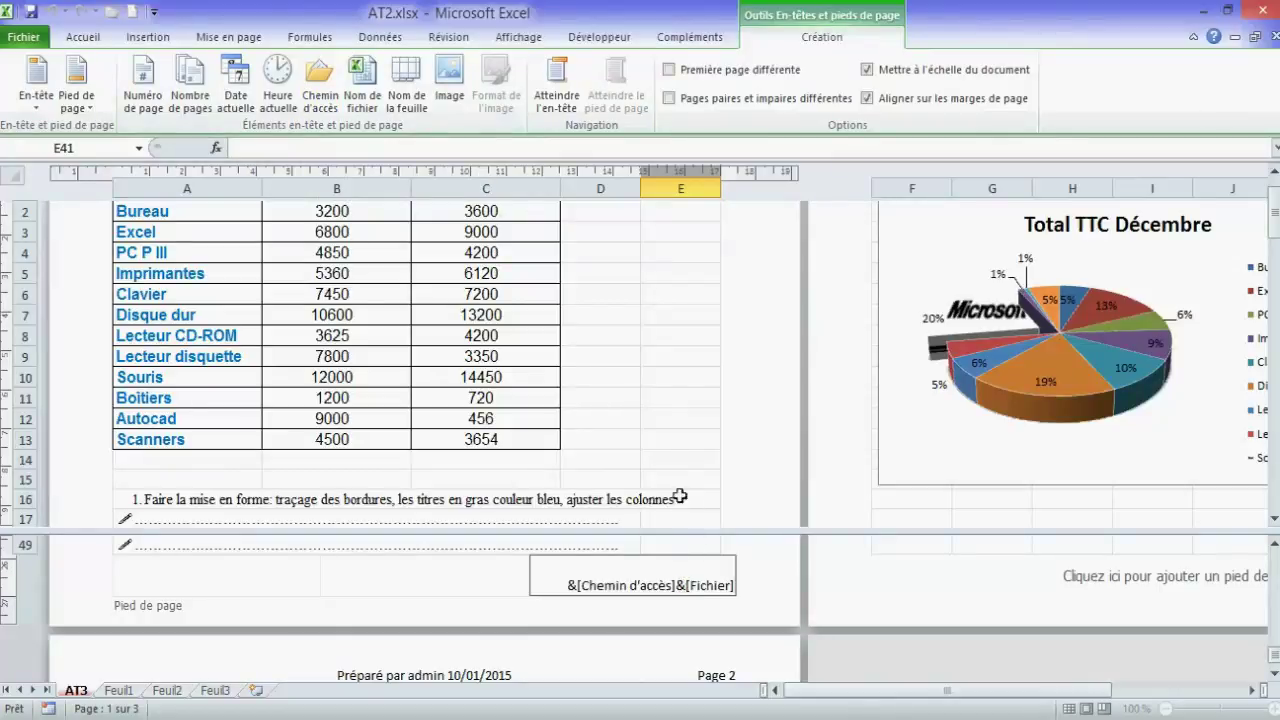
pyautogui.click(93, 41)
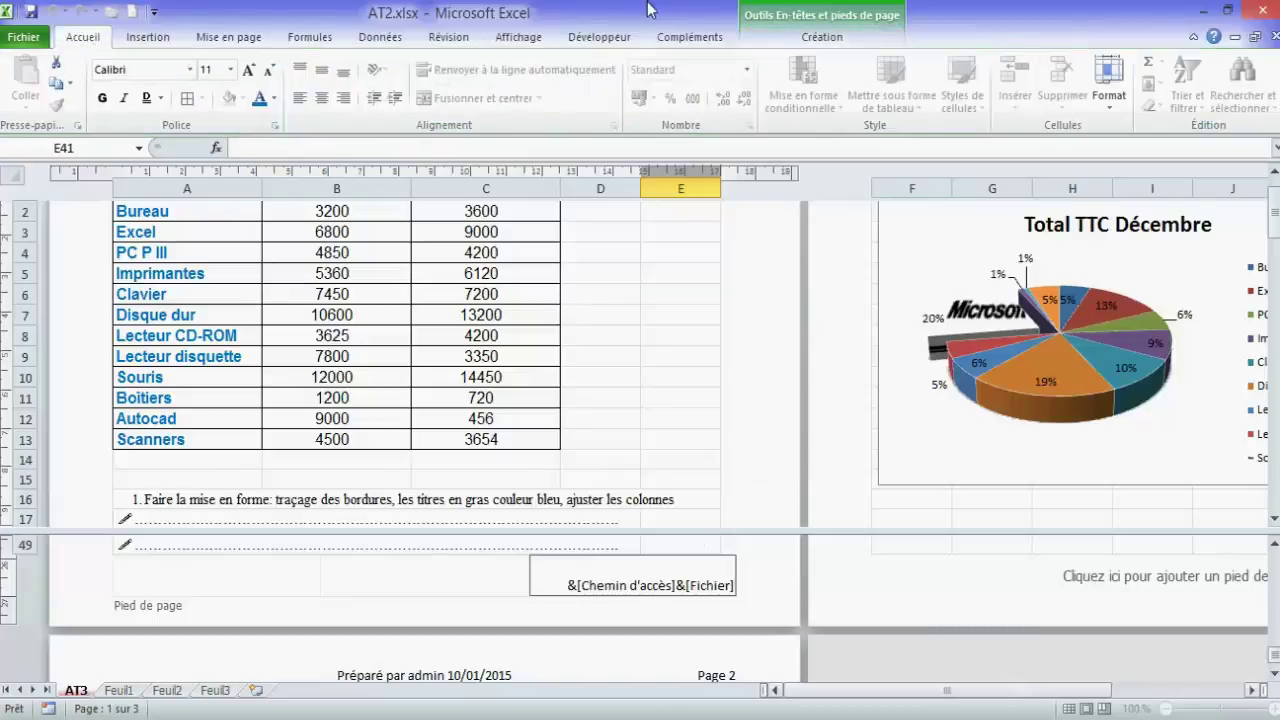
pyautogui.click(521, 40)
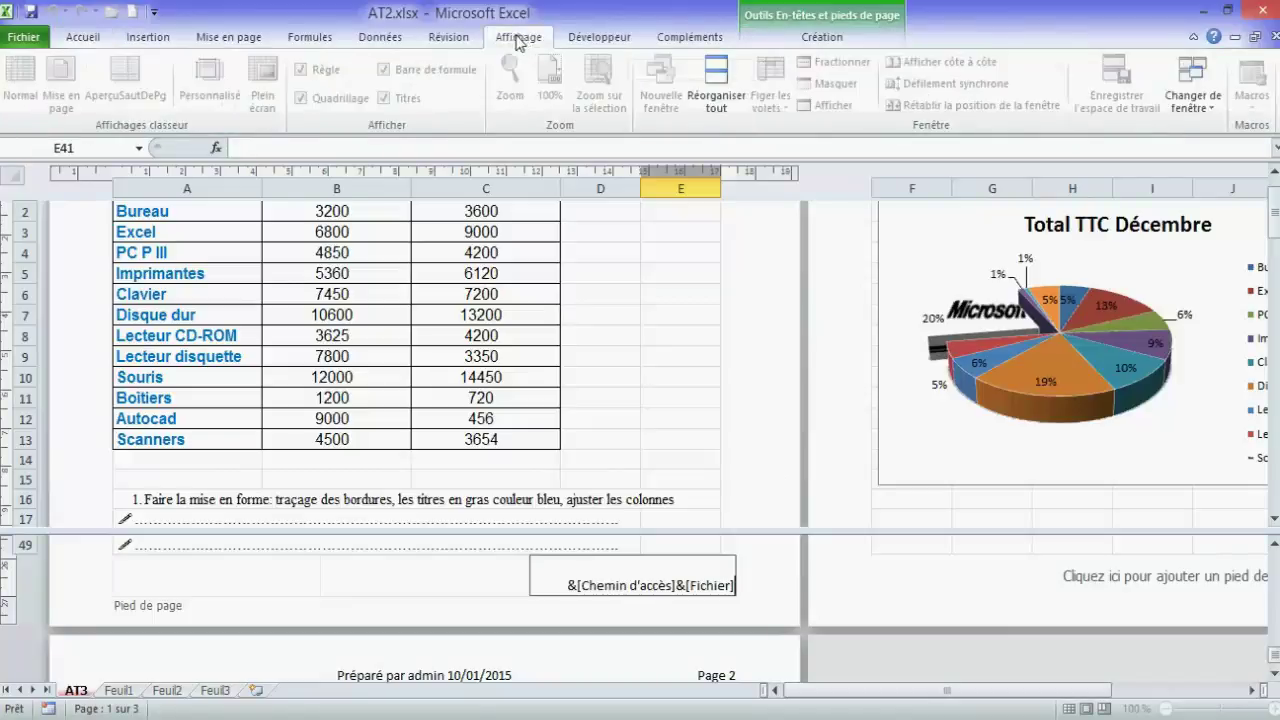
pyautogui.click(627, 266)
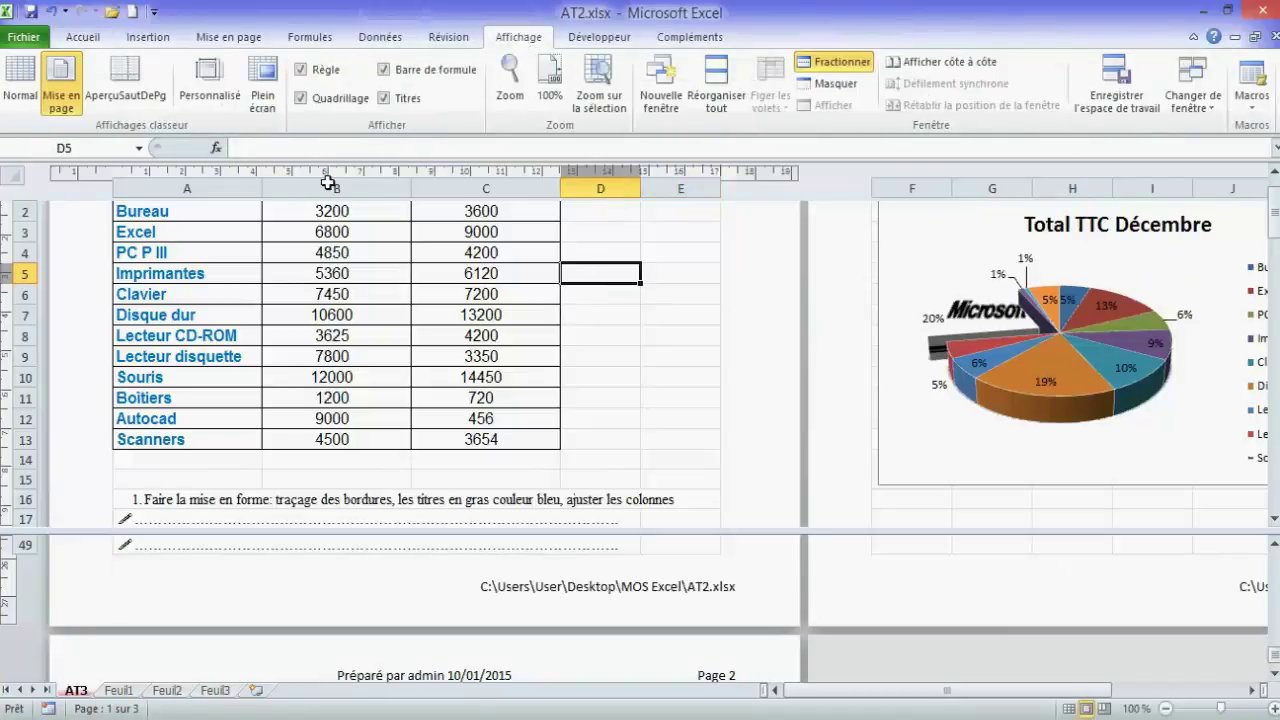
pyautogui.click(22, 80)
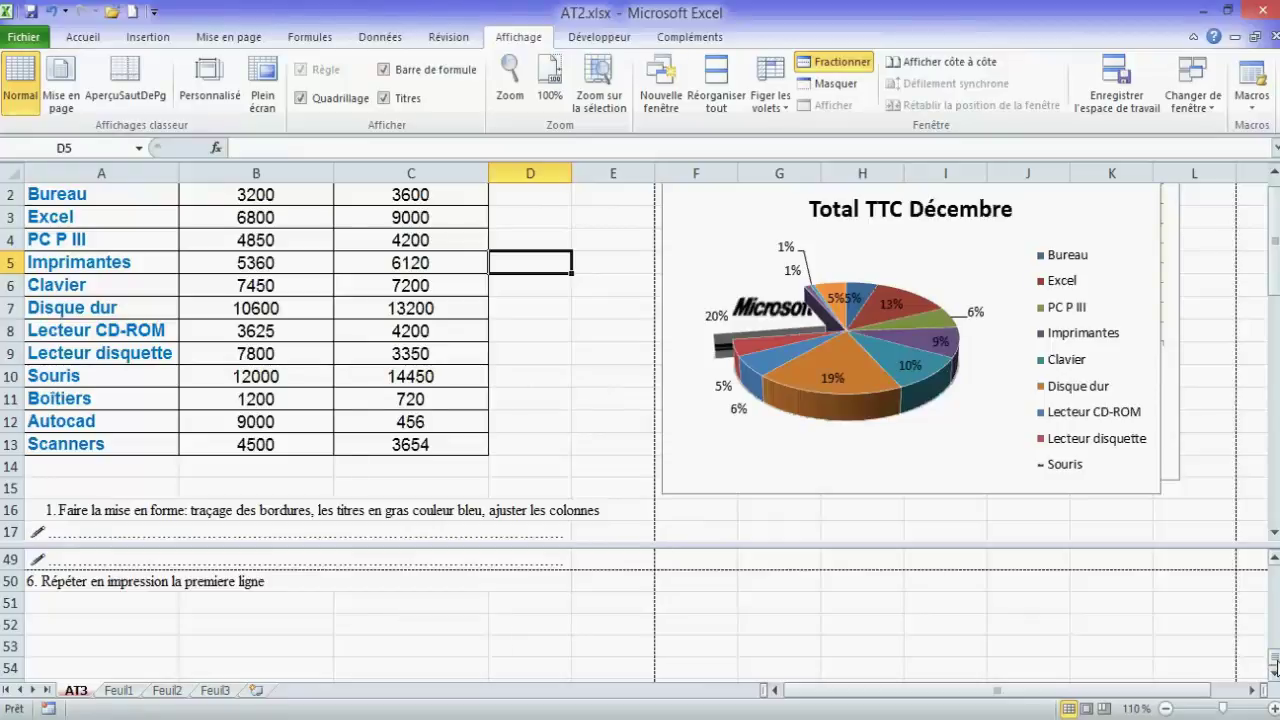
# Give the AT3 sheet 2 cm left and right margins through Custom Margins
pyautogui.click(1273, 560)
pyautogui.click(1273, 560)
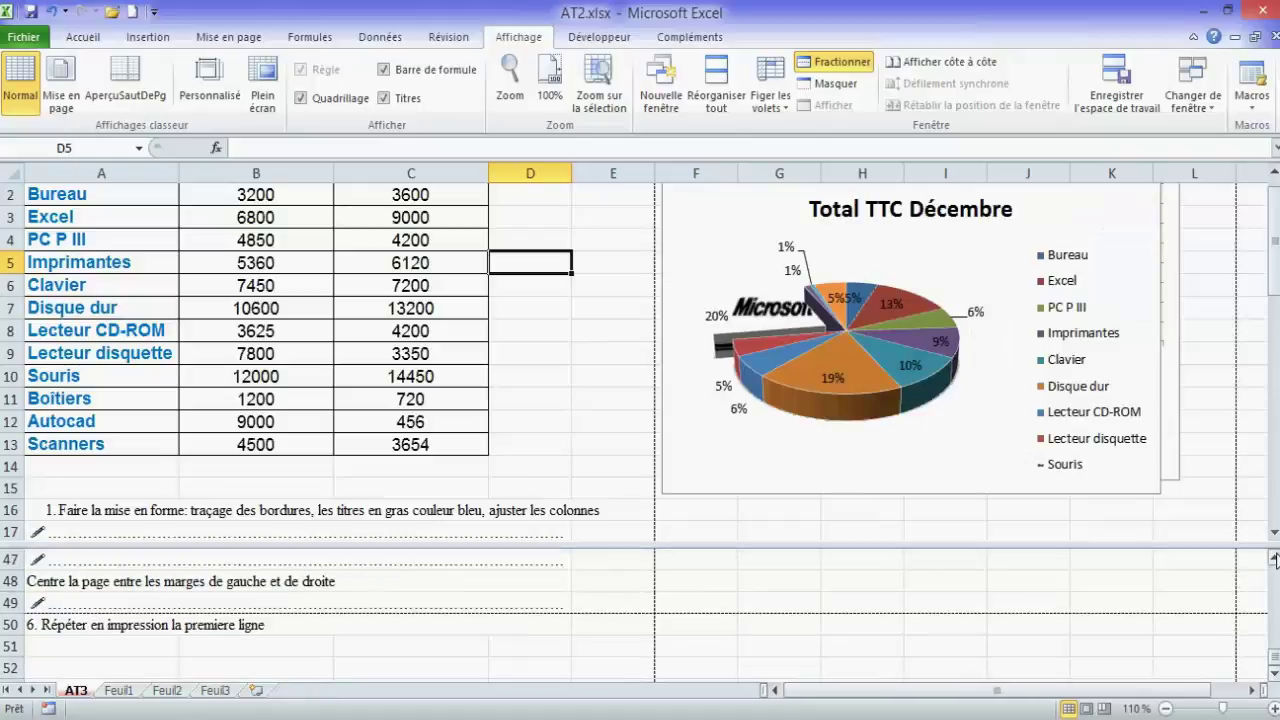
pyautogui.click(1273, 560)
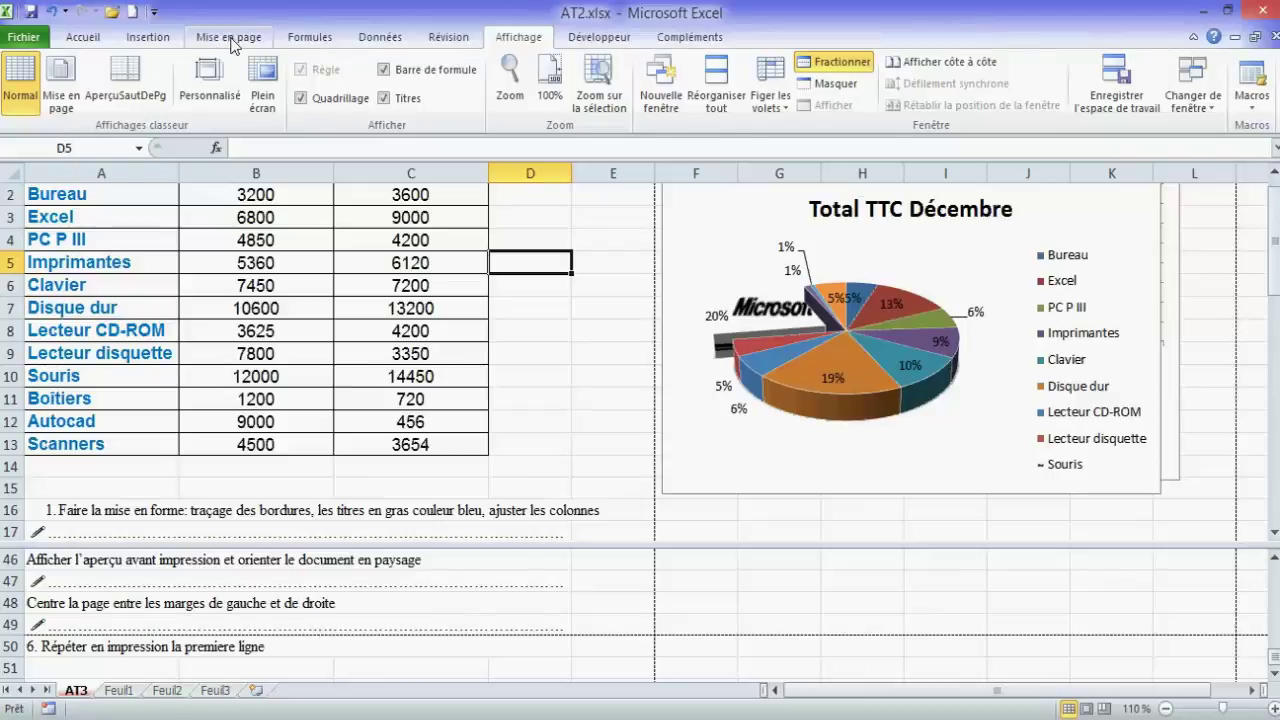
pyautogui.click(233, 45)
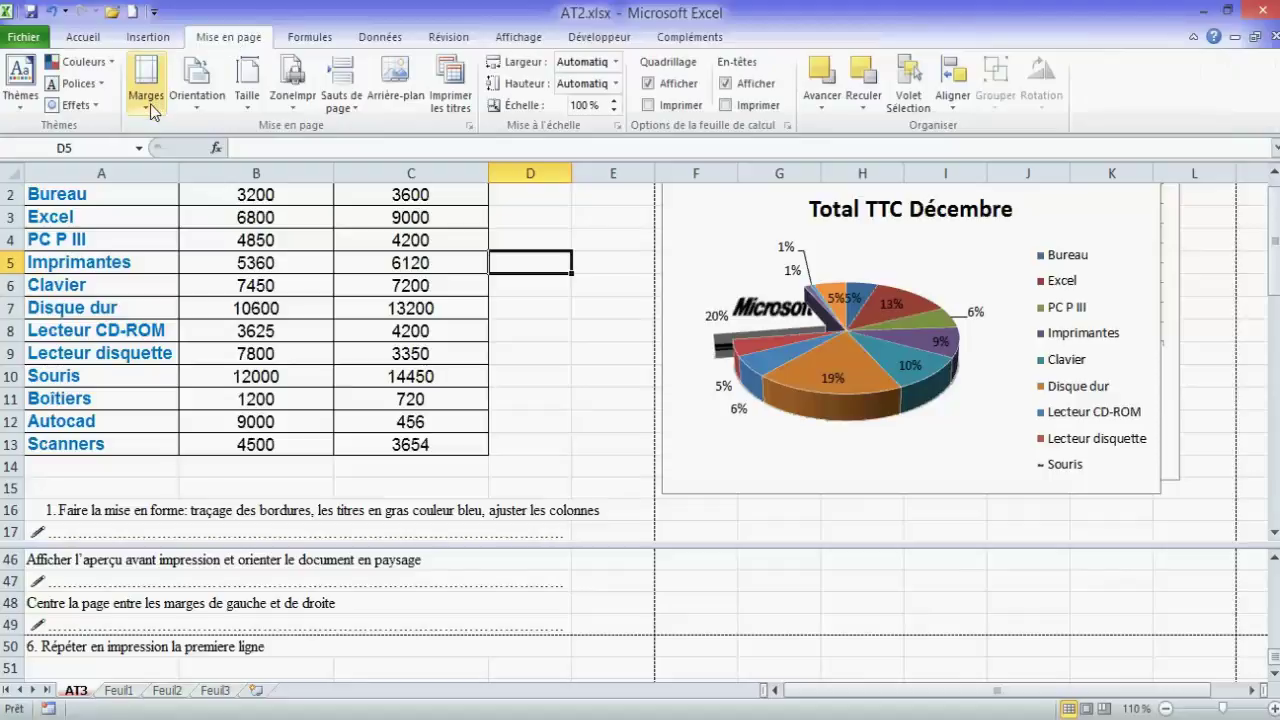
pyautogui.click(146, 100)
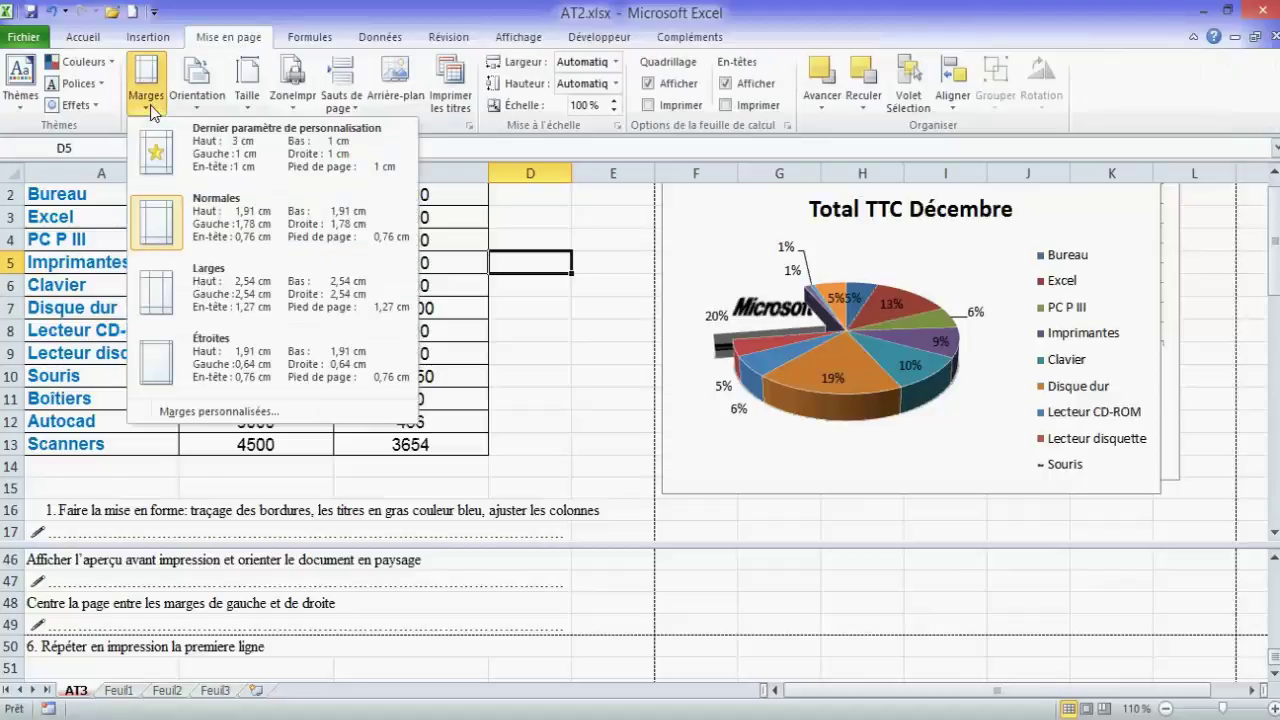
pyautogui.click(226, 411)
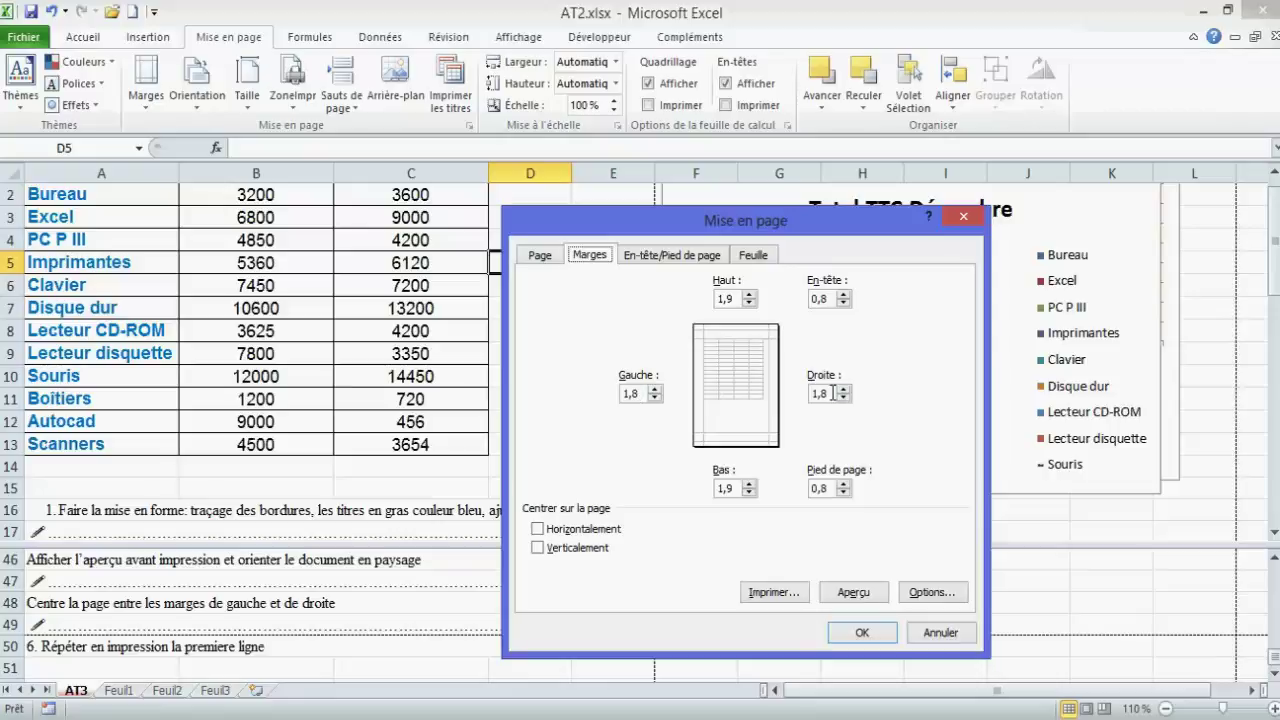
pyautogui.moveTo(830, 393); pyautogui.dragTo(799, 393)
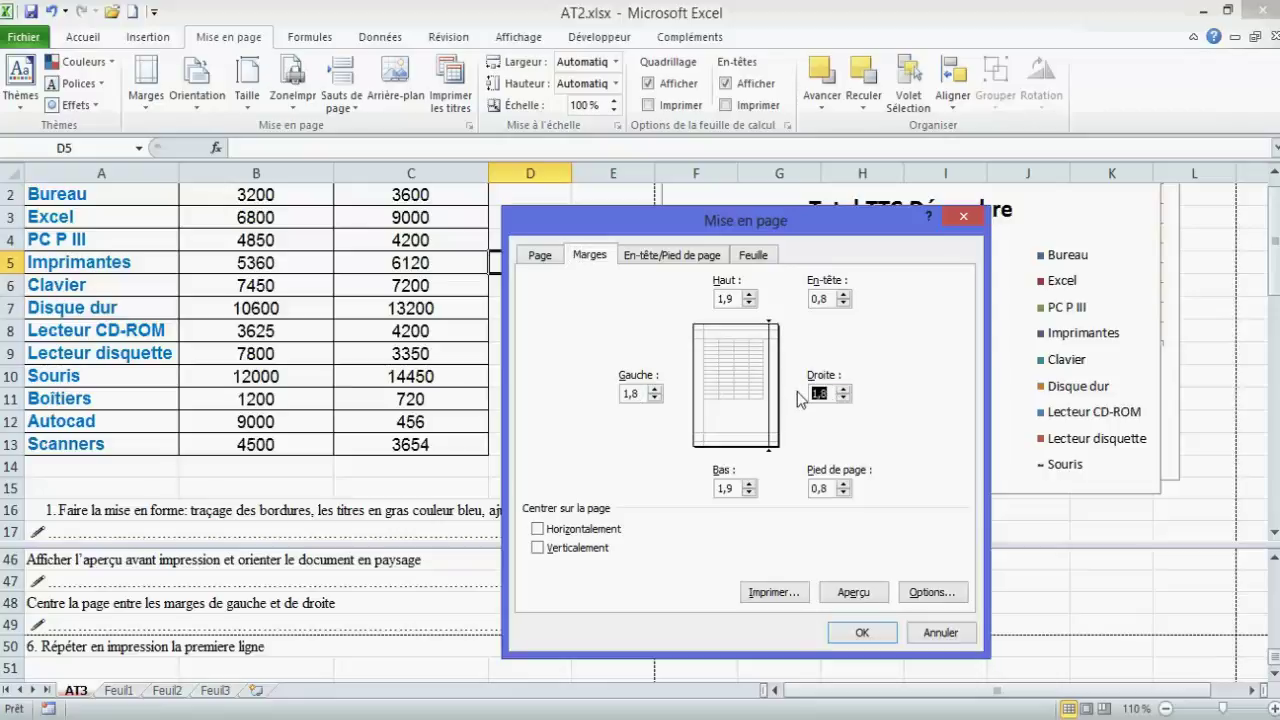
pyautogui.write('2')
pyautogui.click(642, 393)
pyautogui.write('2')
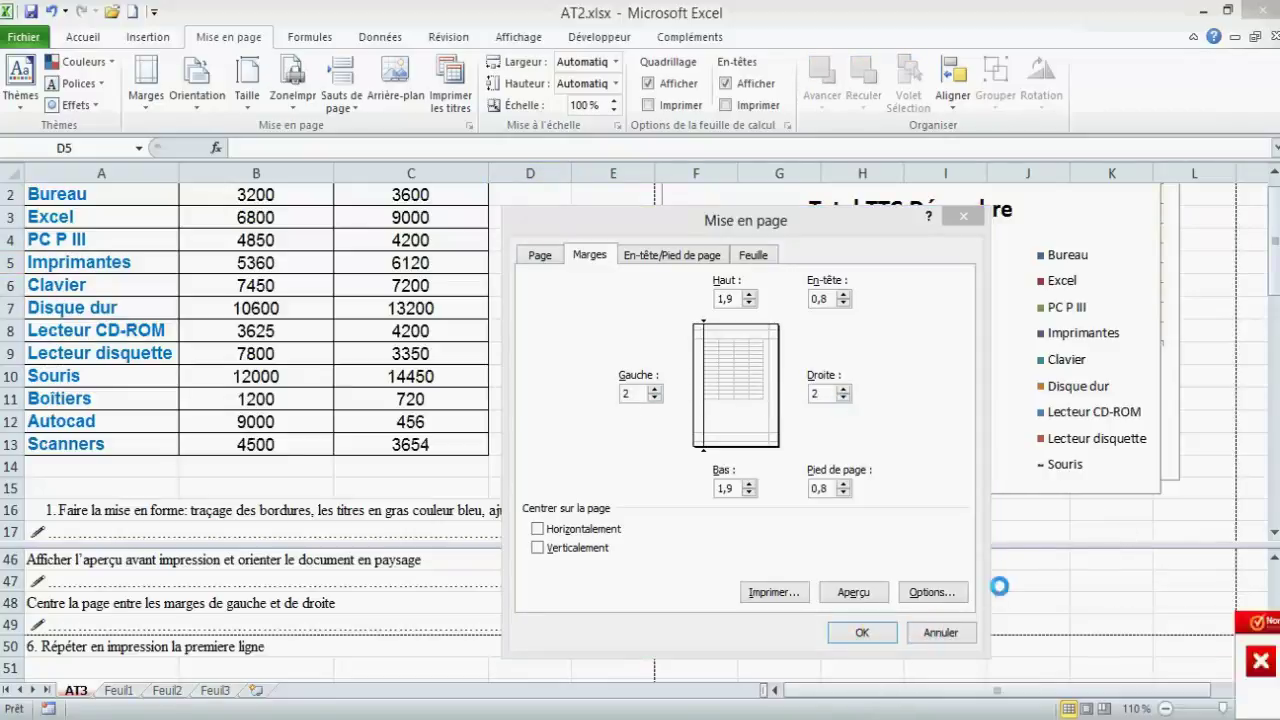
pyautogui.click(856, 632)
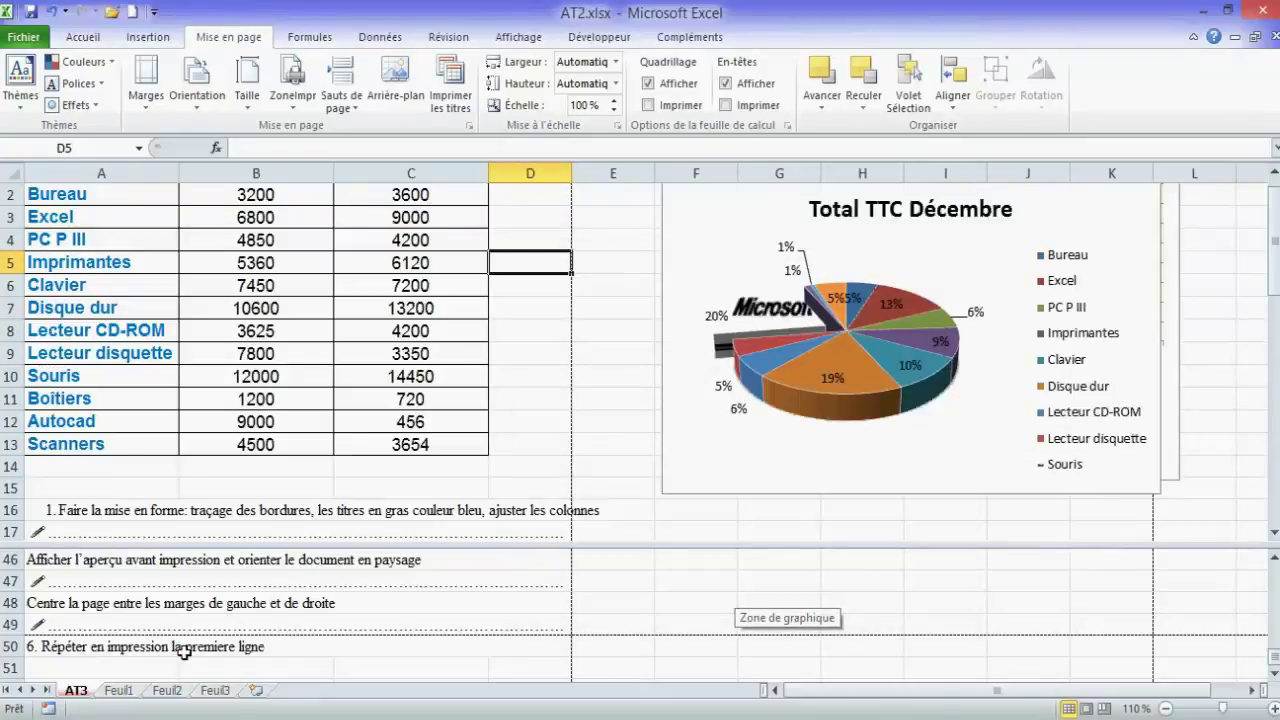
# Set Print Titles so rows to repeat at top are $1:$1
pyautogui.click(266, 622)
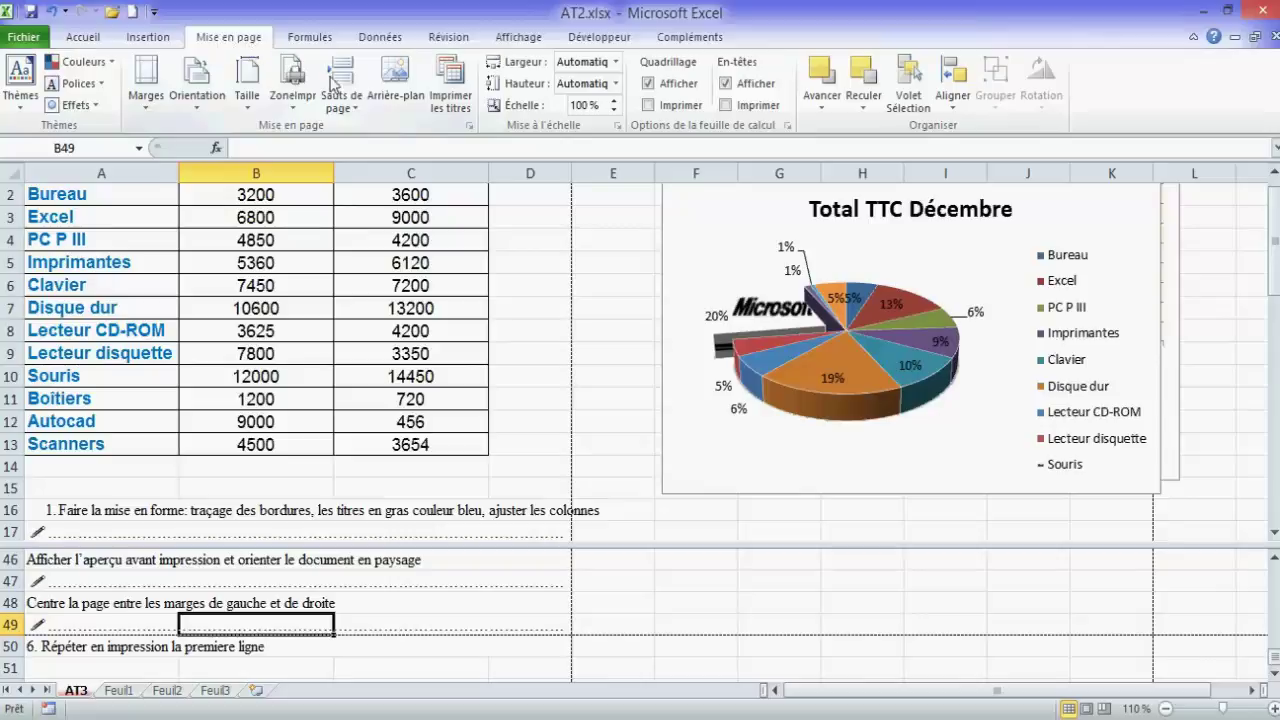
pyautogui.click(452, 106)
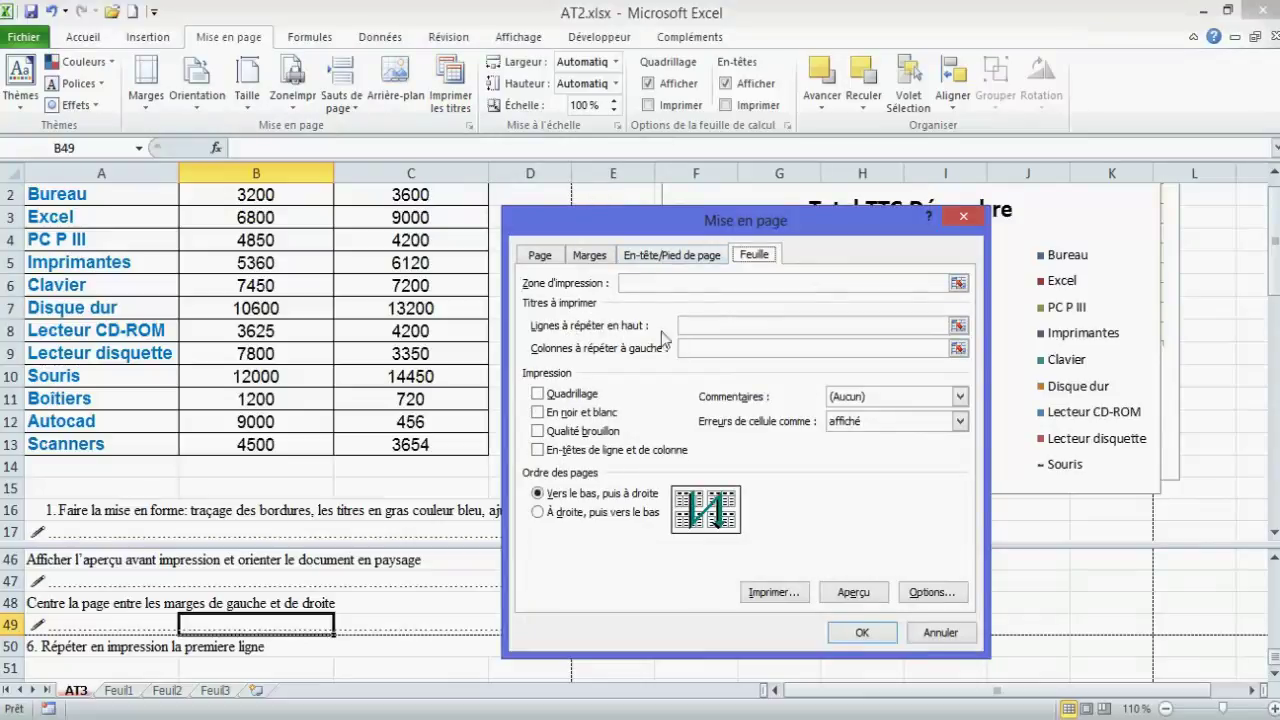
pyautogui.click(715, 324)
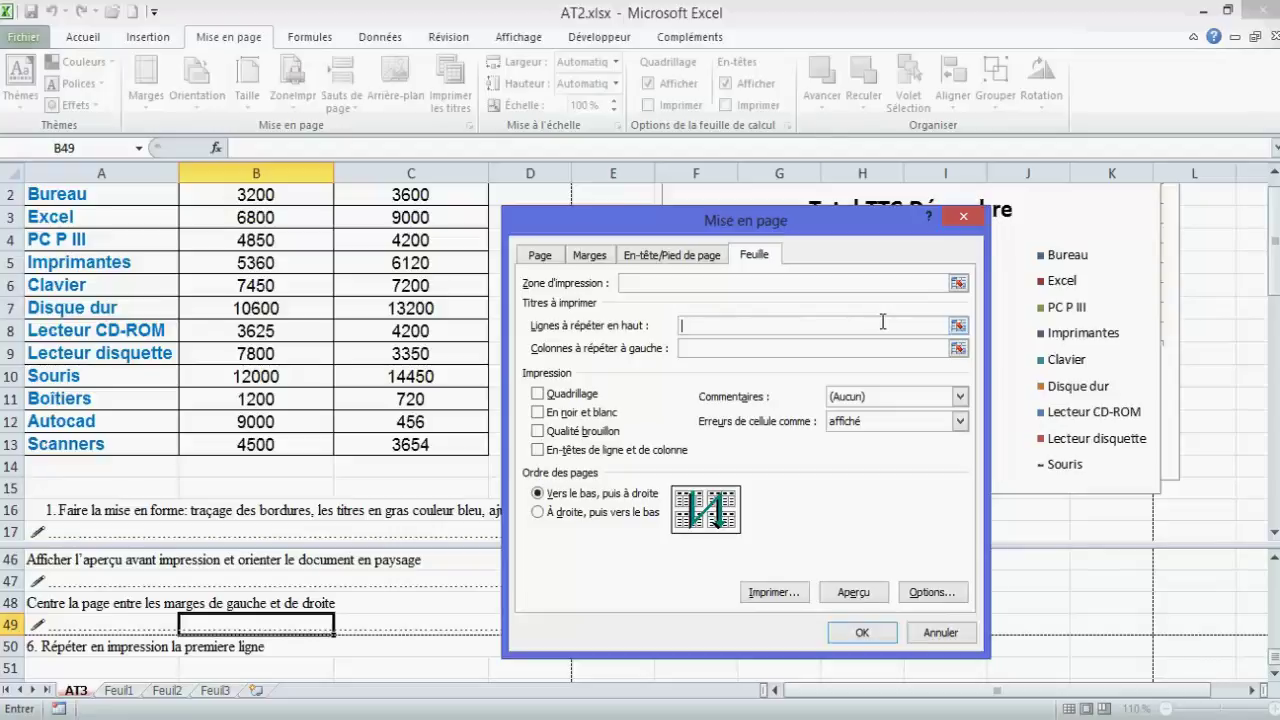
pyautogui.click(958, 328)
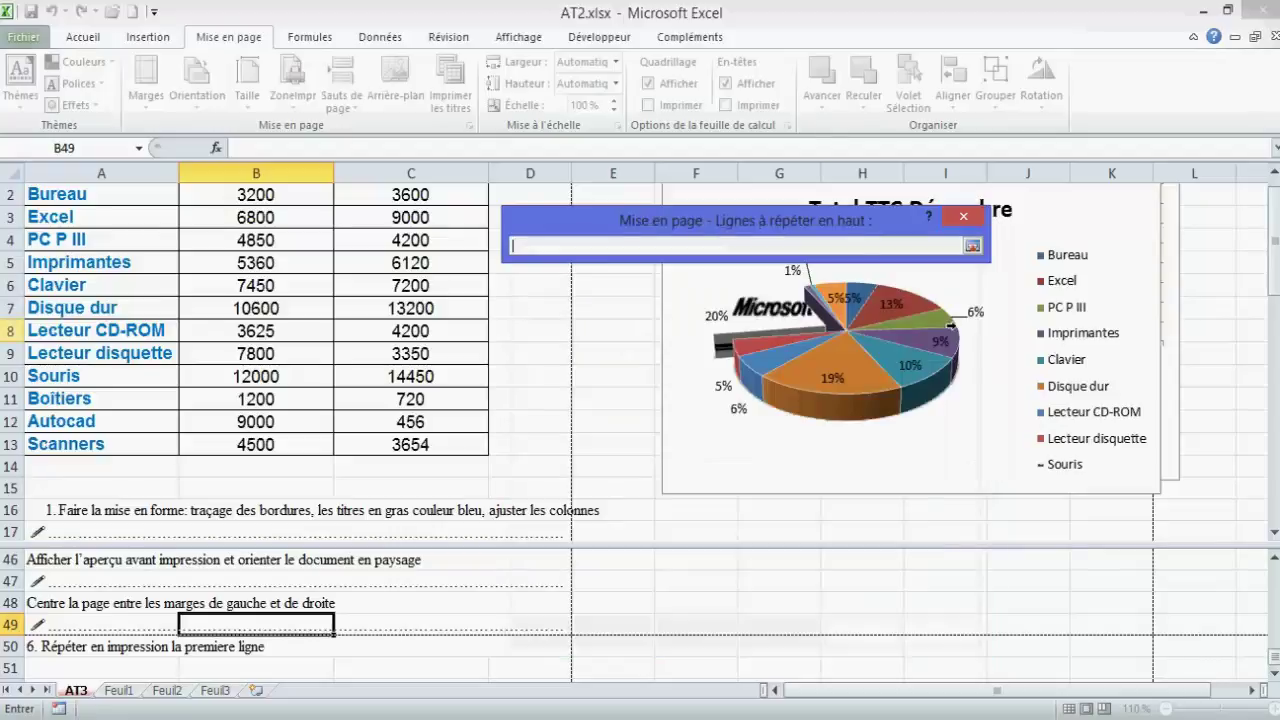
pyautogui.scroll(4, 237, 297)
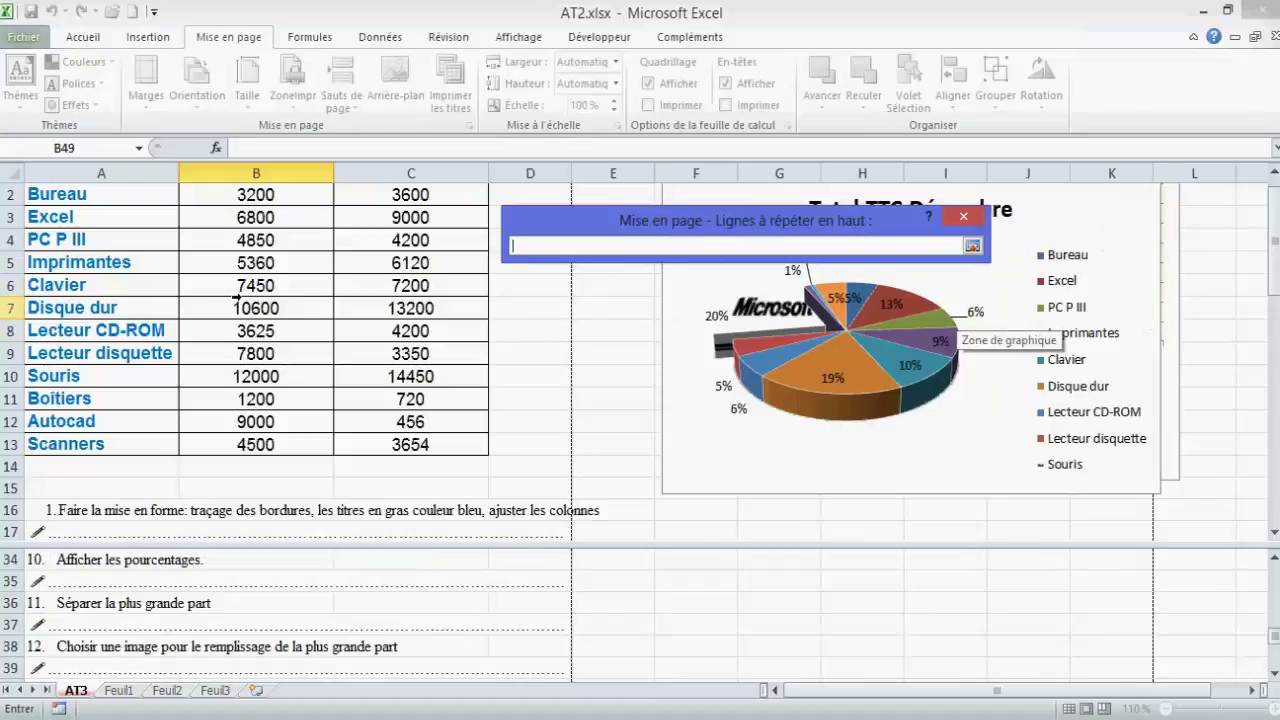
pyautogui.scroll(1, 237, 297)
pyautogui.scroll(1, 237, 297)
pyautogui.scroll(2, 237, 297)
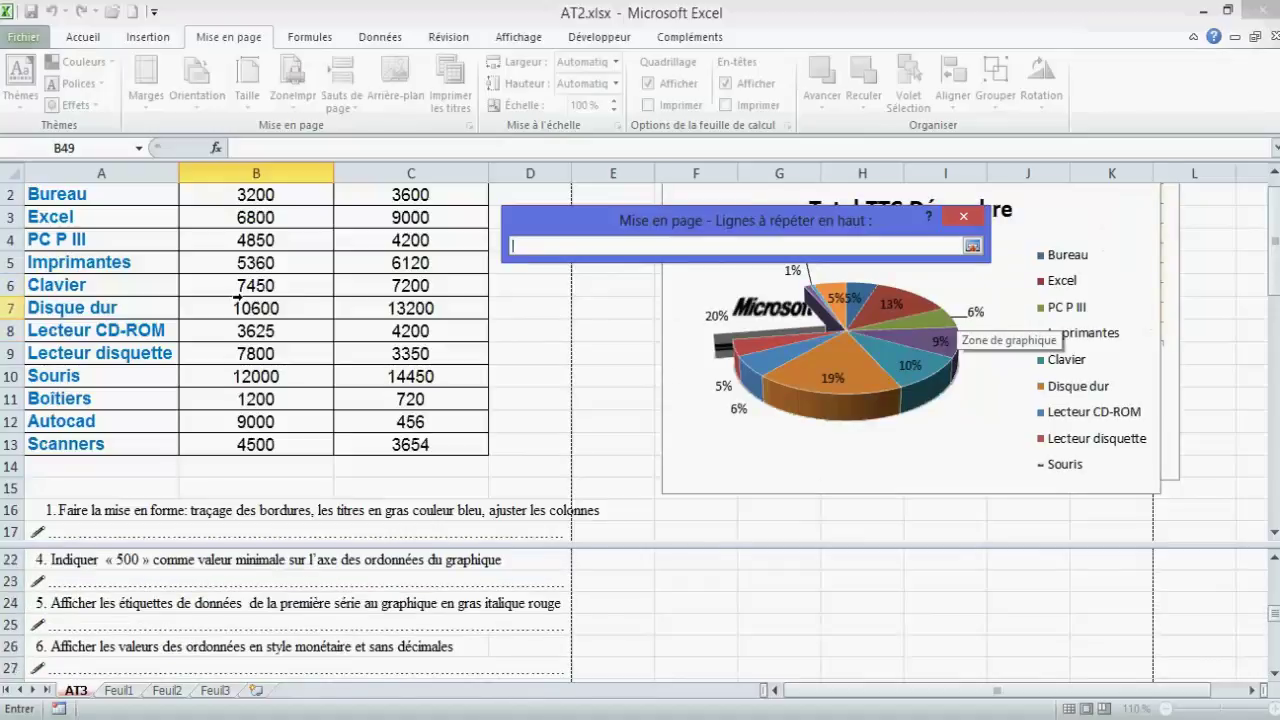
pyautogui.scroll(3, 237, 297)
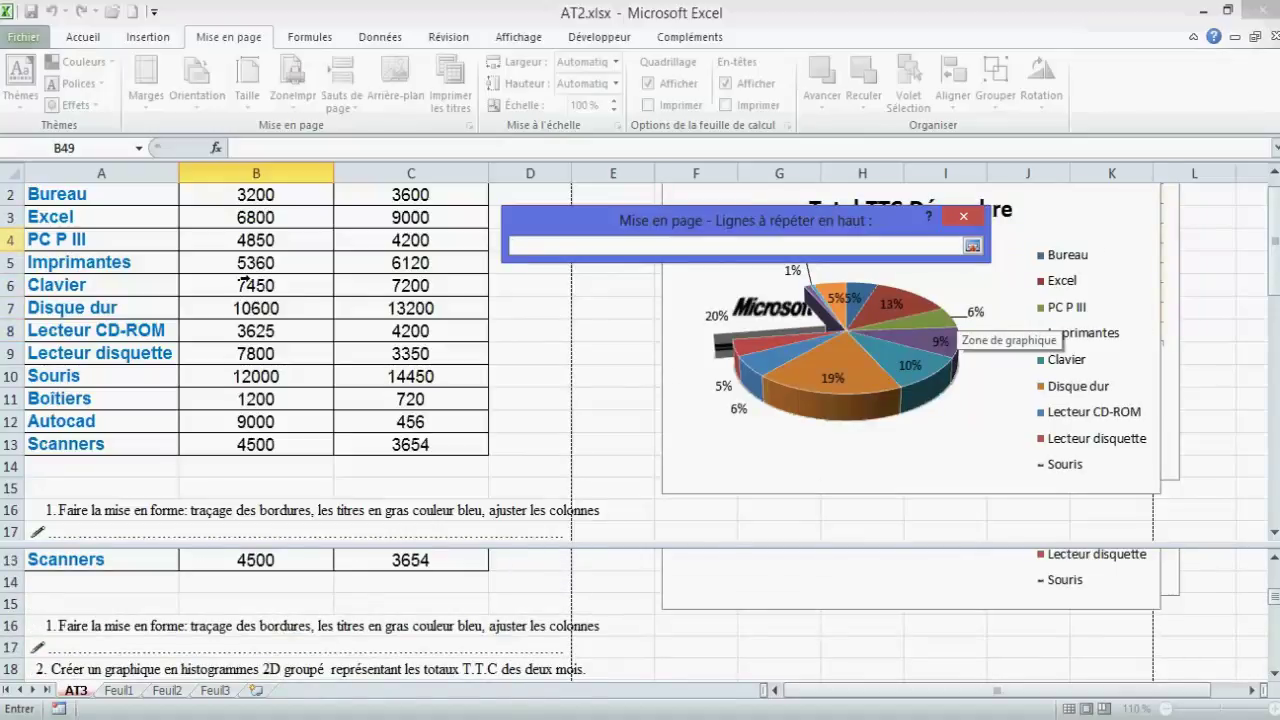
pyautogui.scroll(4, 240, 307)
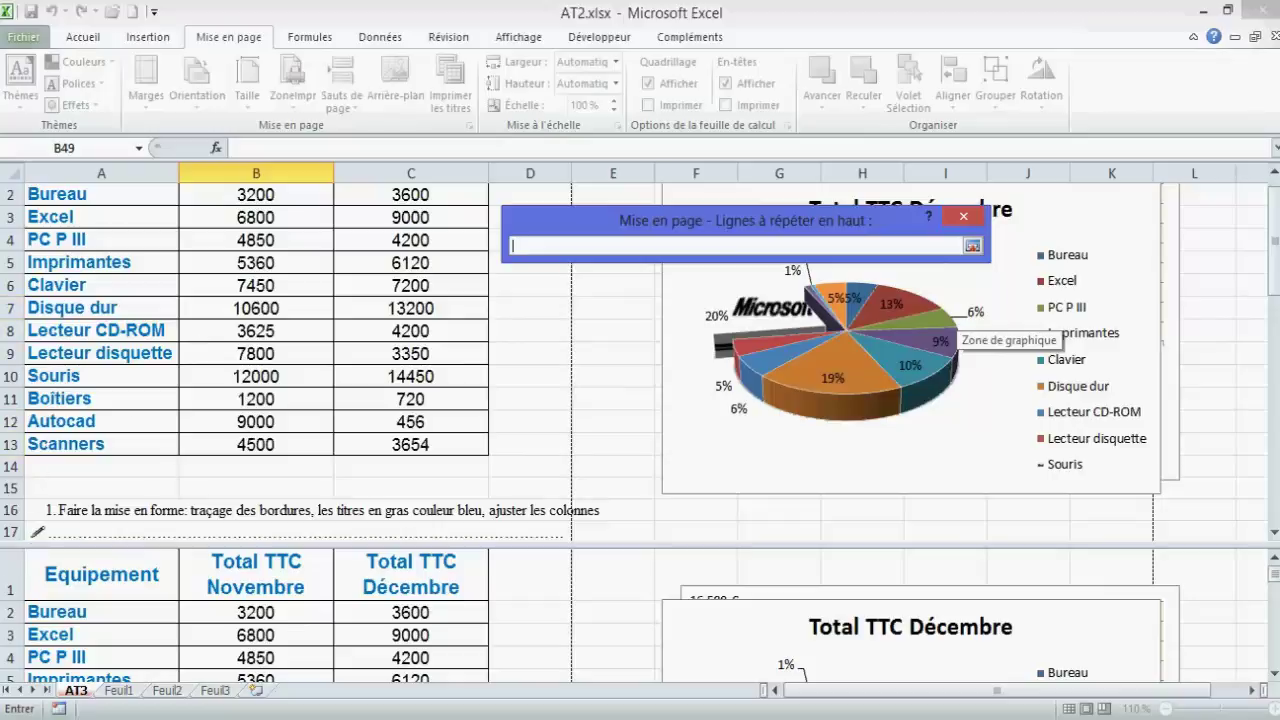
pyautogui.click(14, 577)
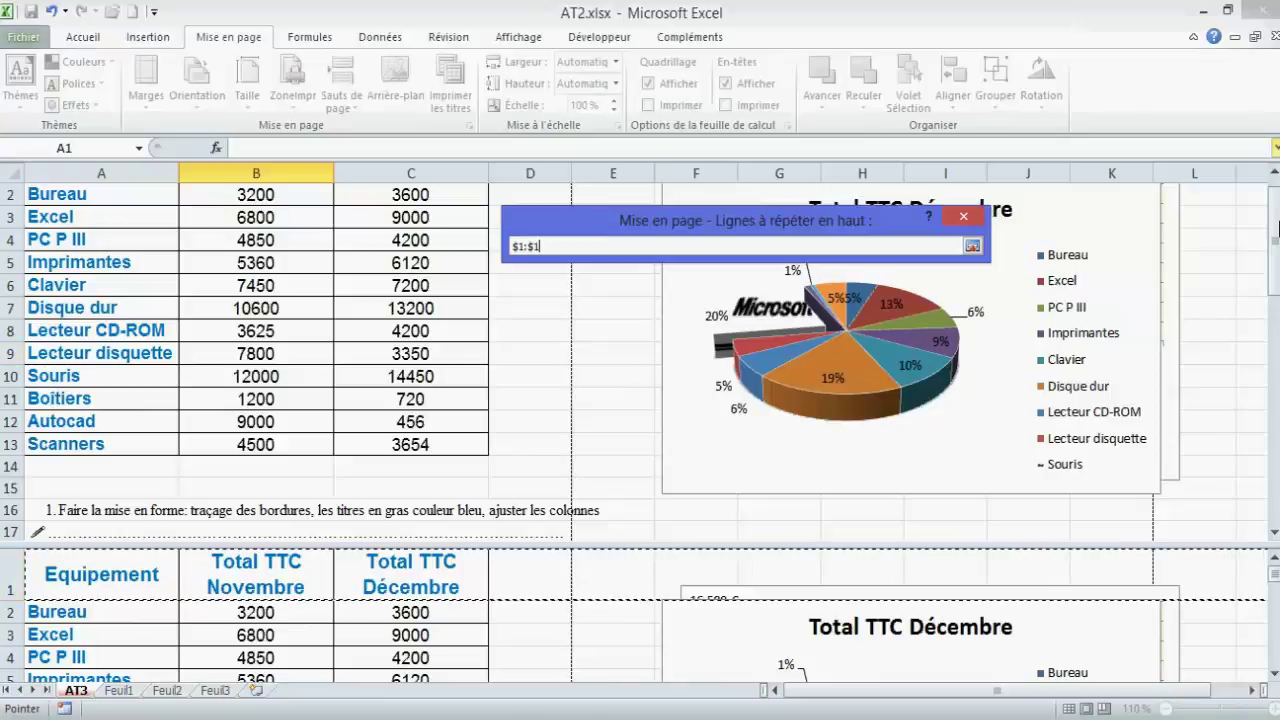
pyautogui.moveTo(1276, 228); pyautogui.dragTo(1254, 178)
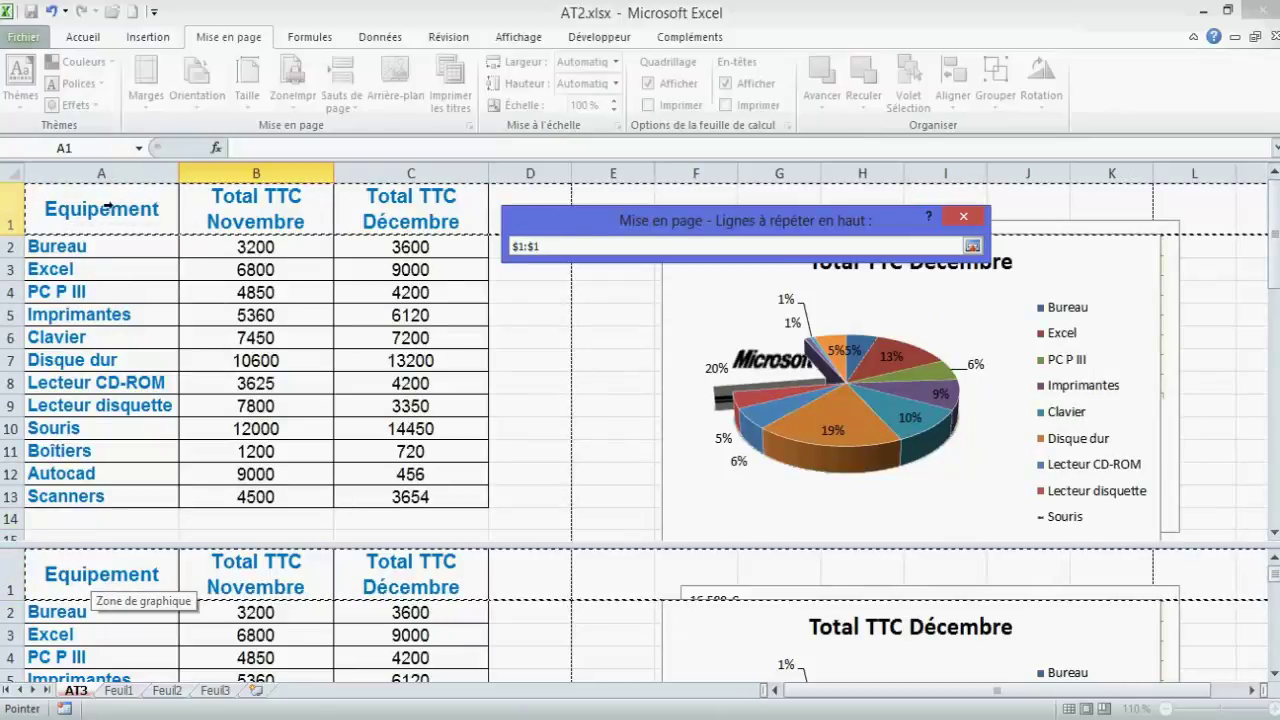
pyautogui.click(974, 247)
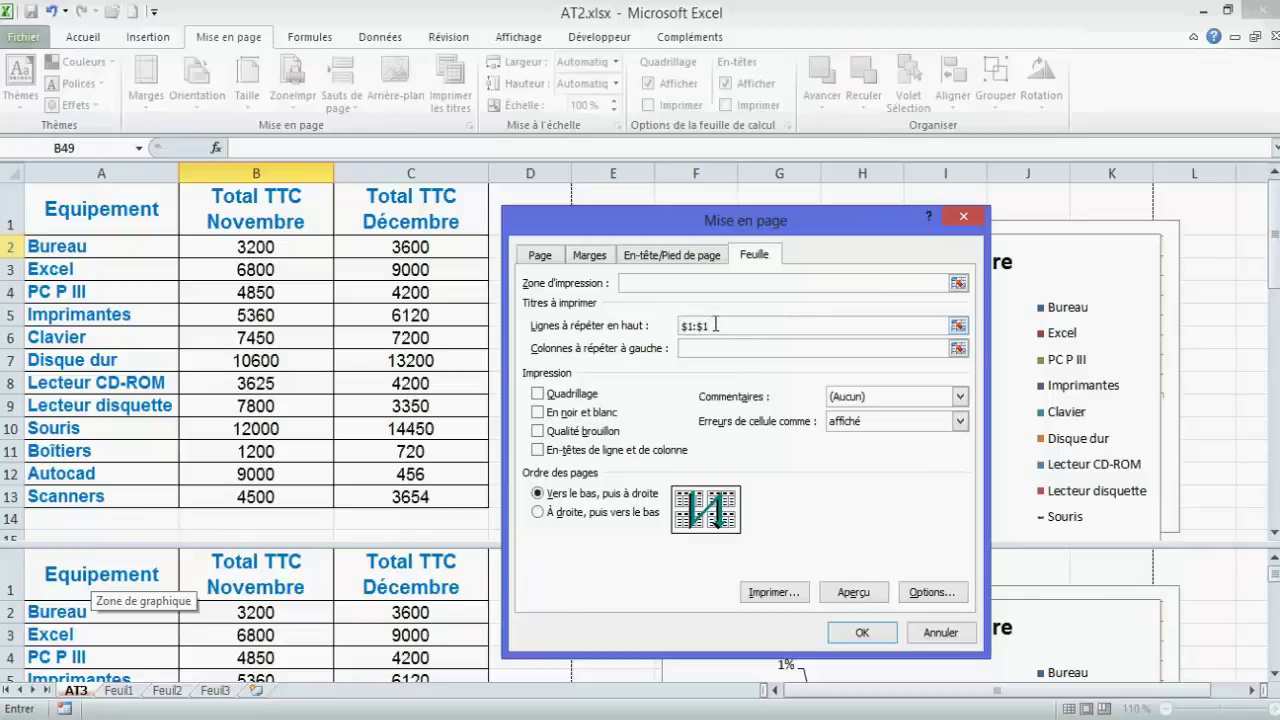
pyautogui.click(862, 634)
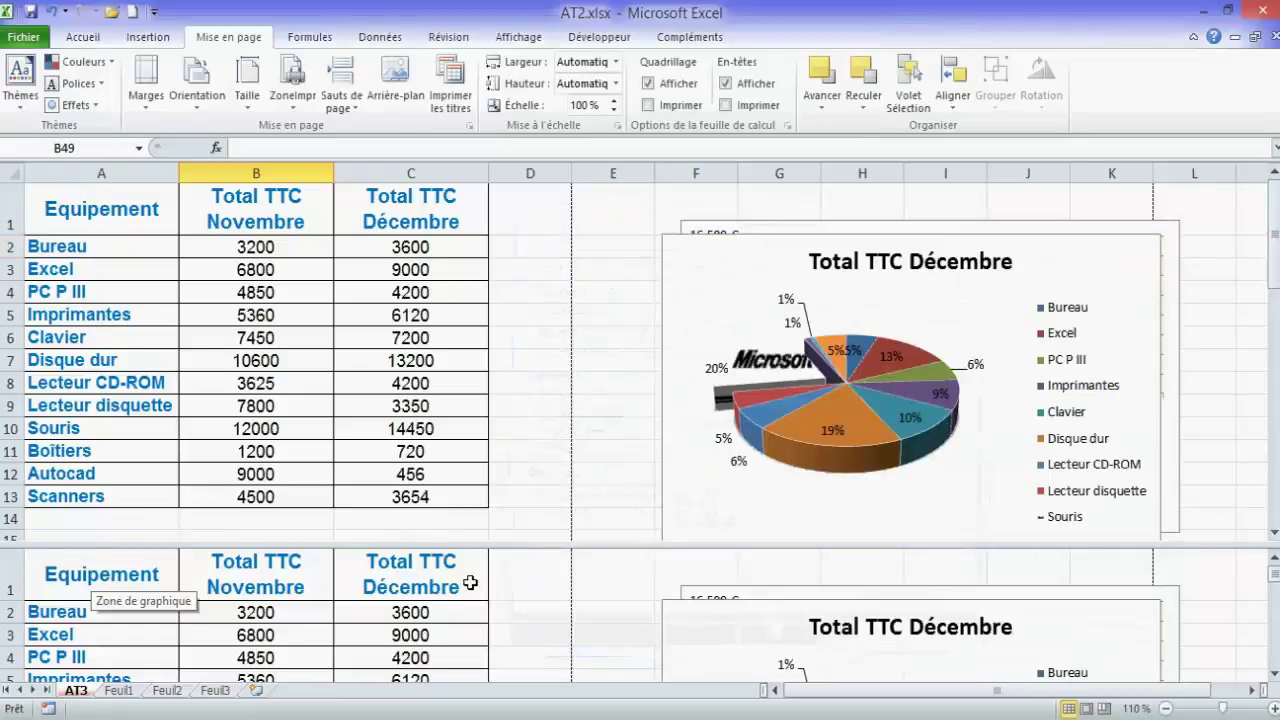
# Scroll through the sheet, then show AT2's File information page in Backstage view
pyautogui.scroll(-2, 470, 583)
pyautogui.scroll(-4, 465, 583)
pyautogui.scroll(-1, 460, 584)
pyautogui.scroll(-1, 449, 585)
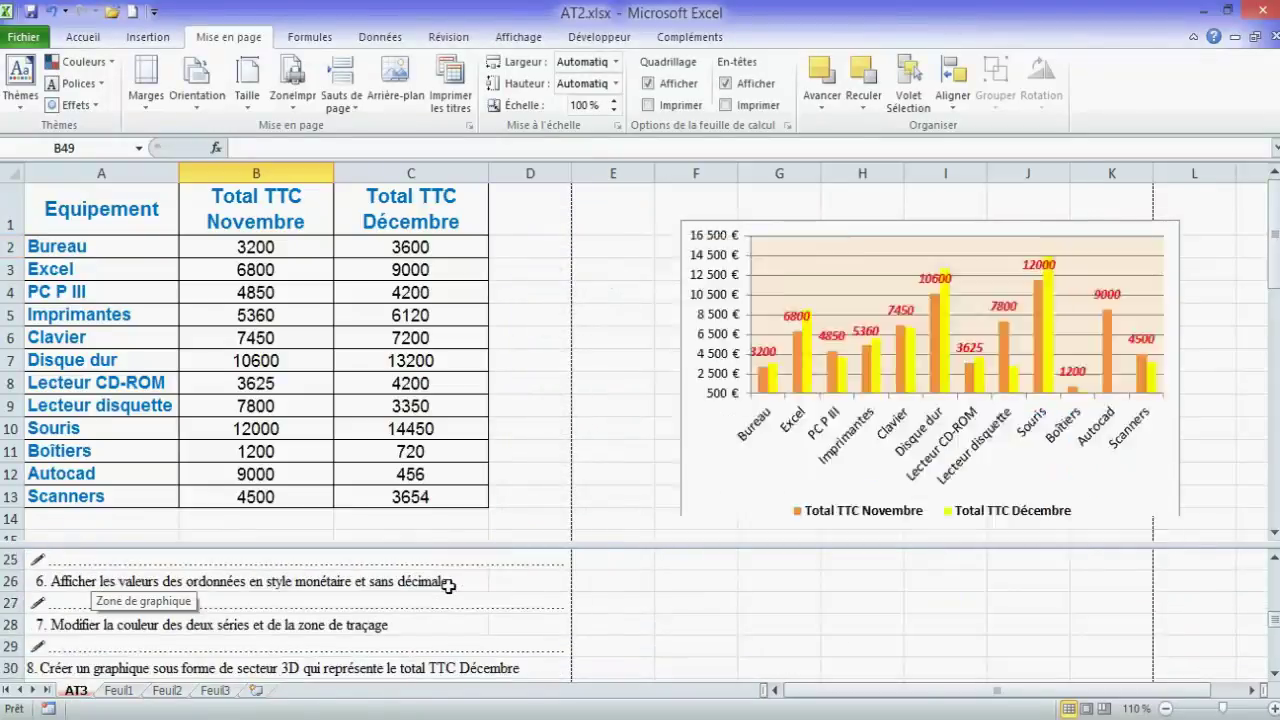
pyautogui.scroll(-2, 448, 586)
pyautogui.scroll(-2, 448, 586)
pyautogui.scroll(-2, 448, 586)
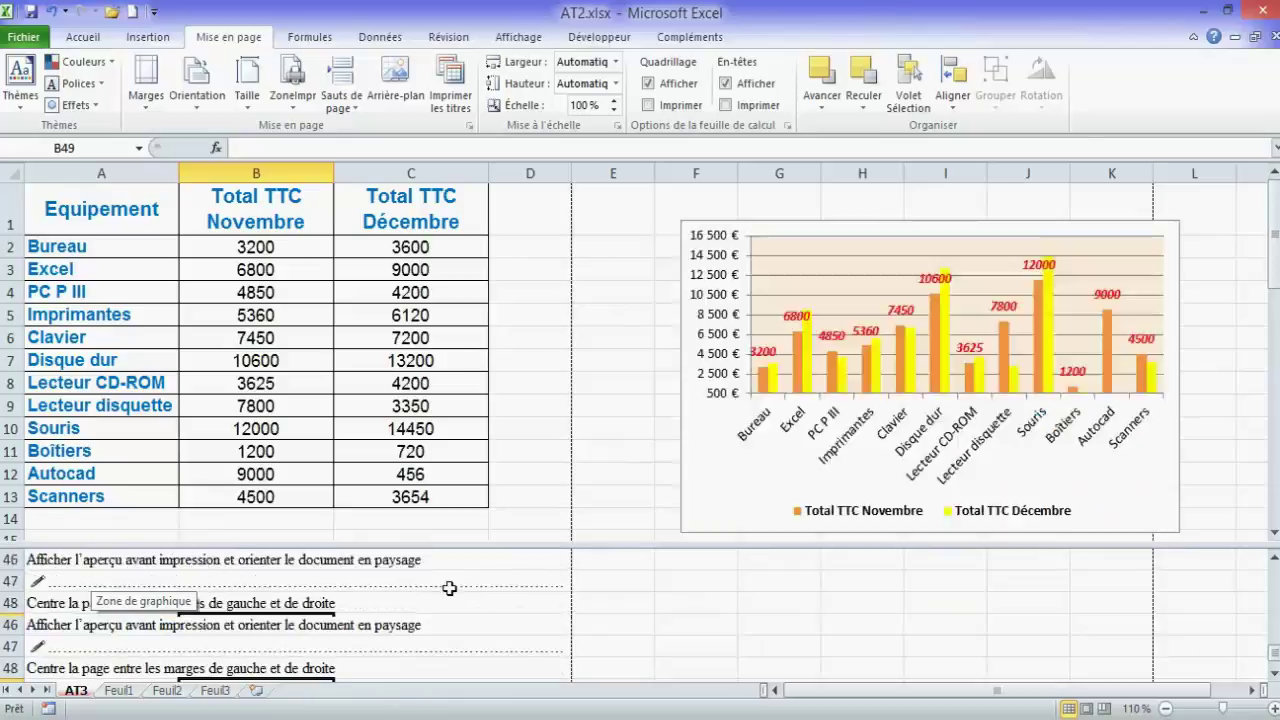
pyautogui.scroll(-2, 449, 587)
pyautogui.scroll(-1, 449, 588)
pyautogui.scroll(1, 449, 588)
pyautogui.scroll(1, 449, 588)
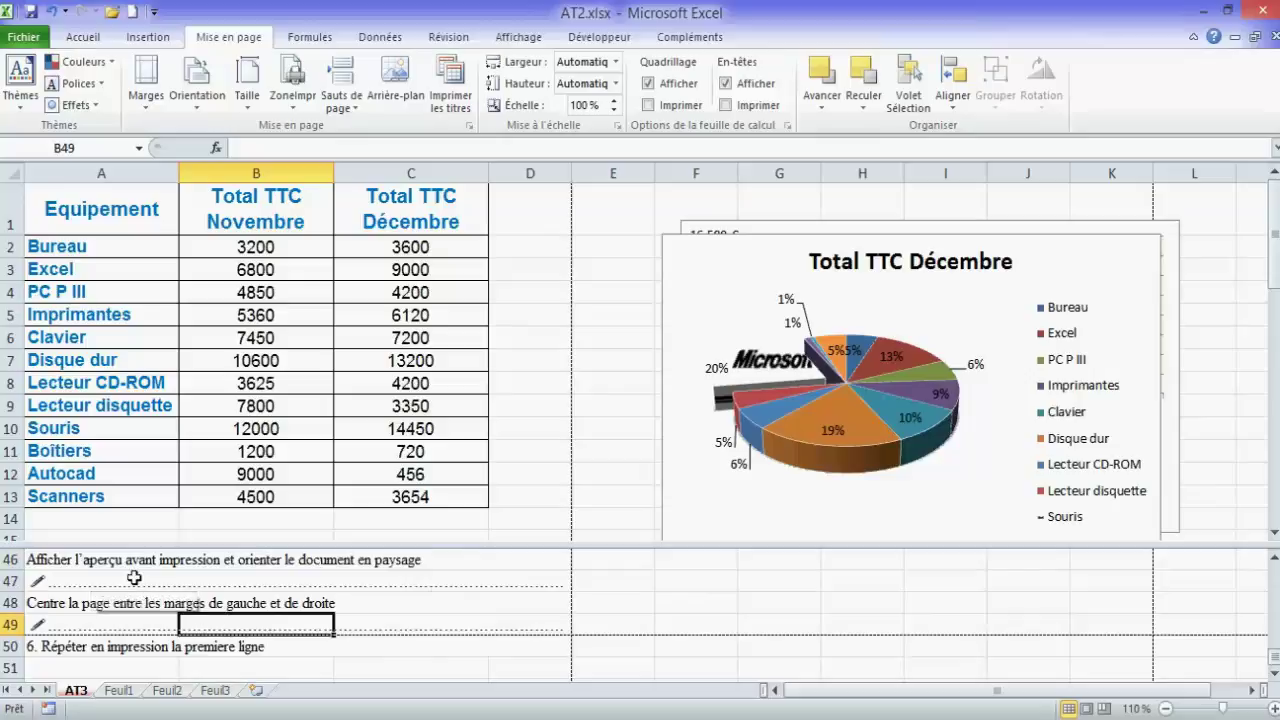
pyautogui.scroll(1, 134, 580)
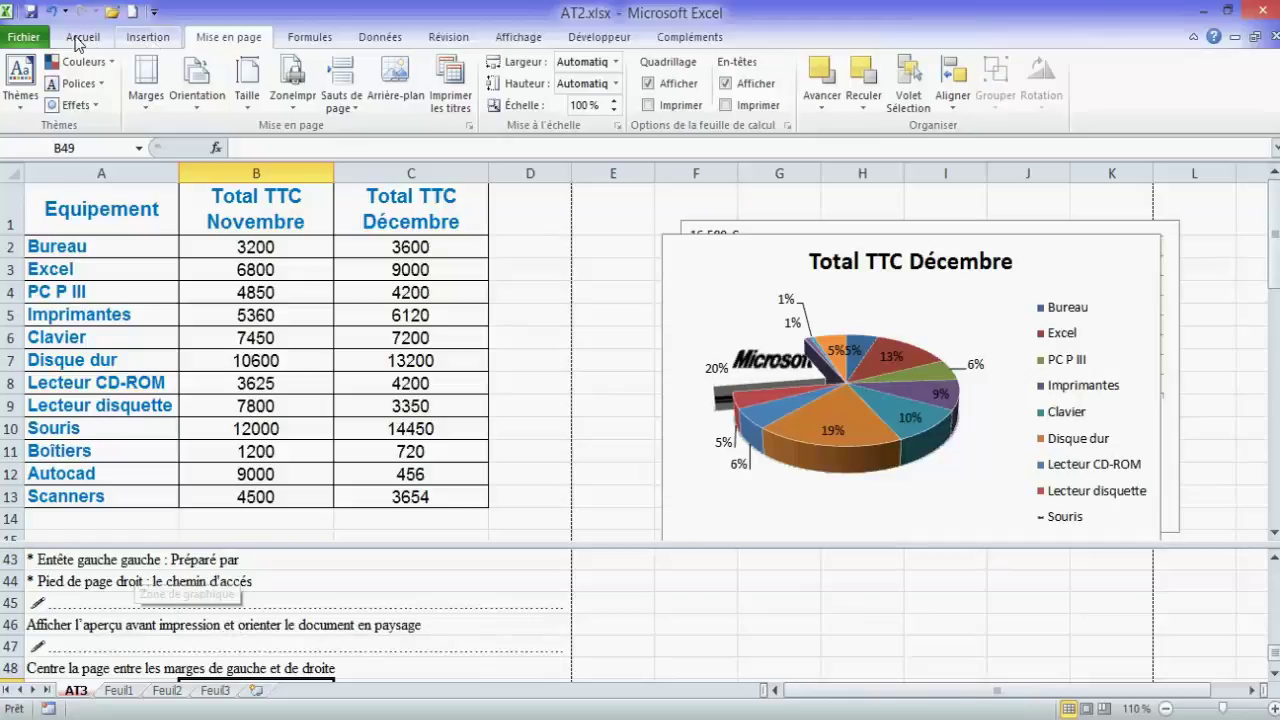
pyautogui.click(27, 38)
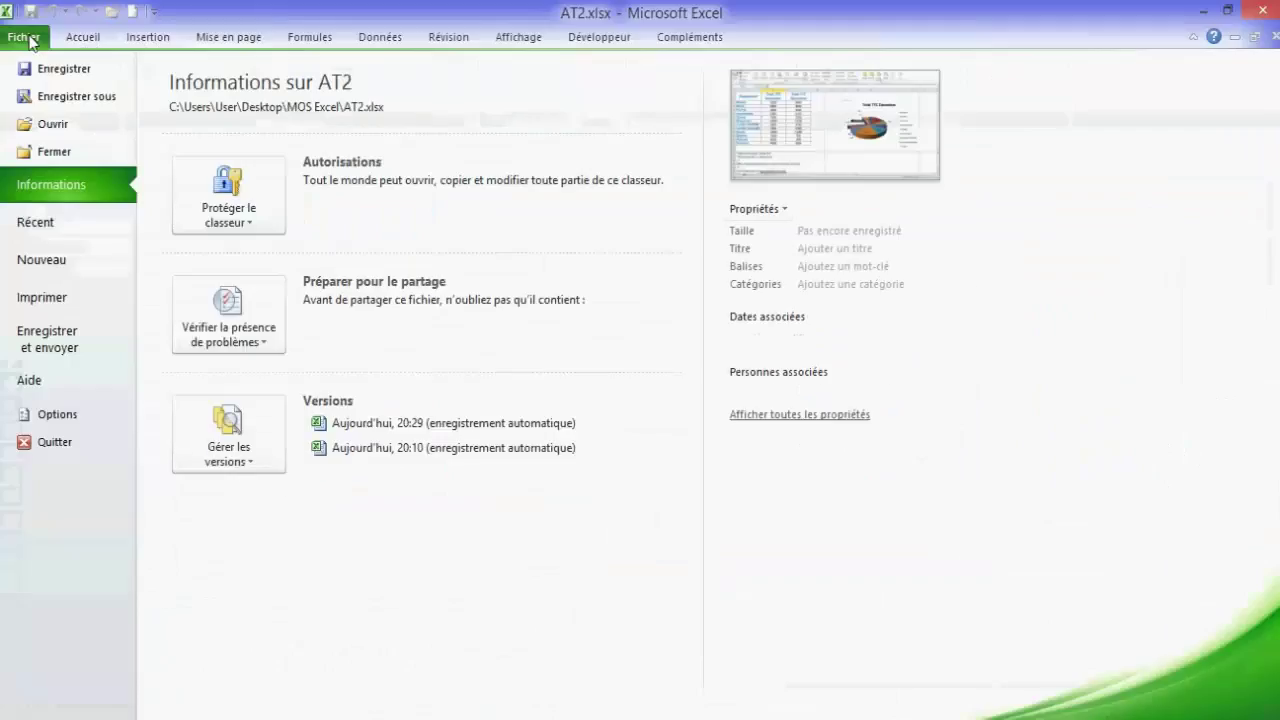
# In print preview, switch to landscape orientation and bring up Custom Margins to check
pyautogui.click(62, 300)
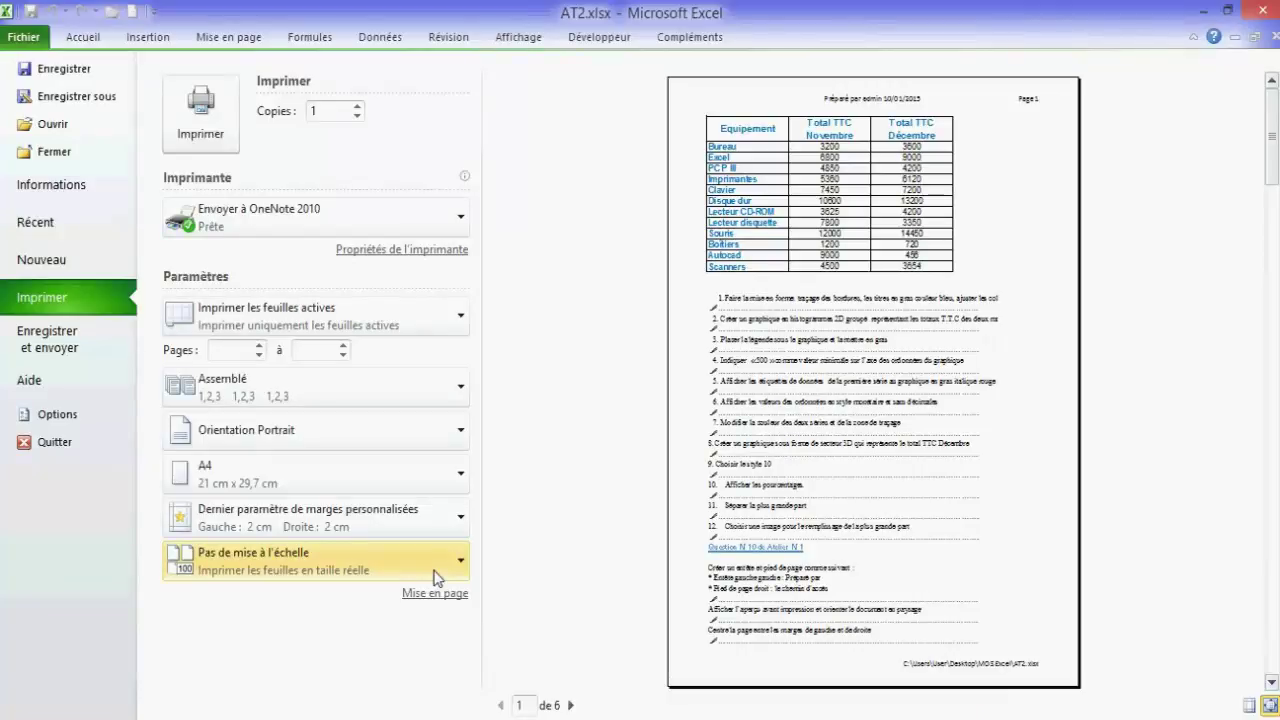
pyautogui.click(458, 435)
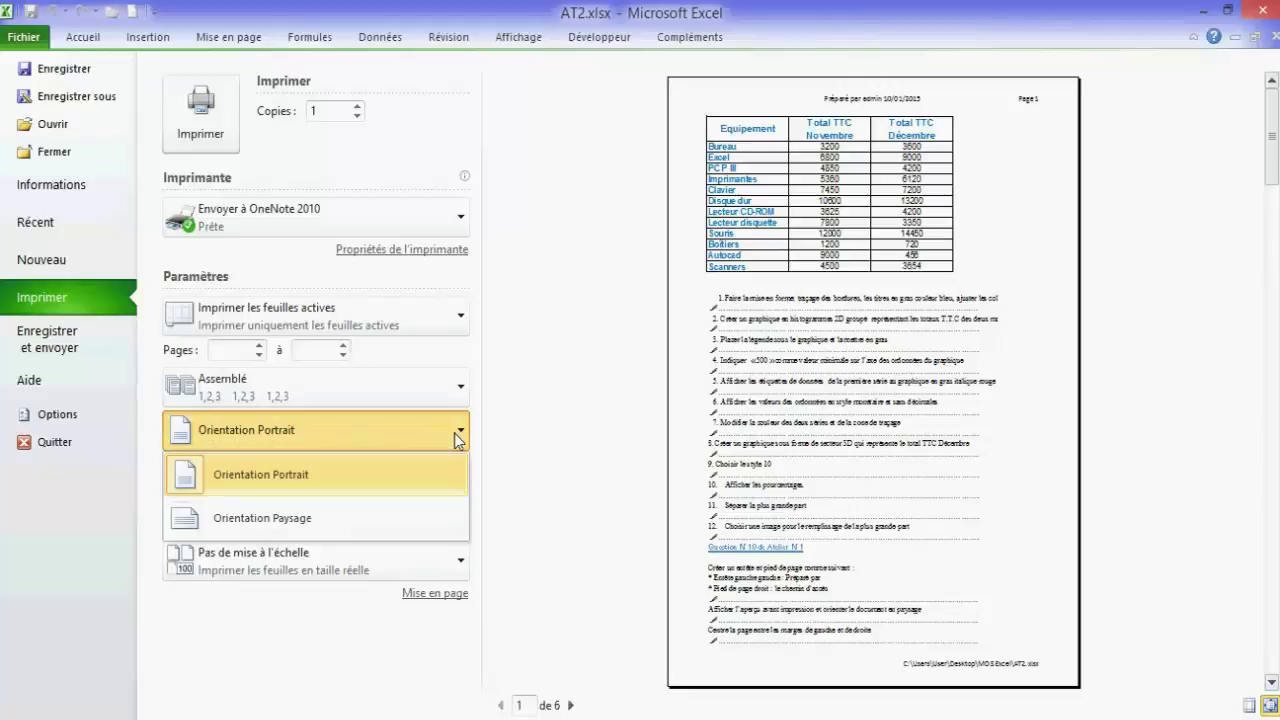
pyautogui.click(294, 524)
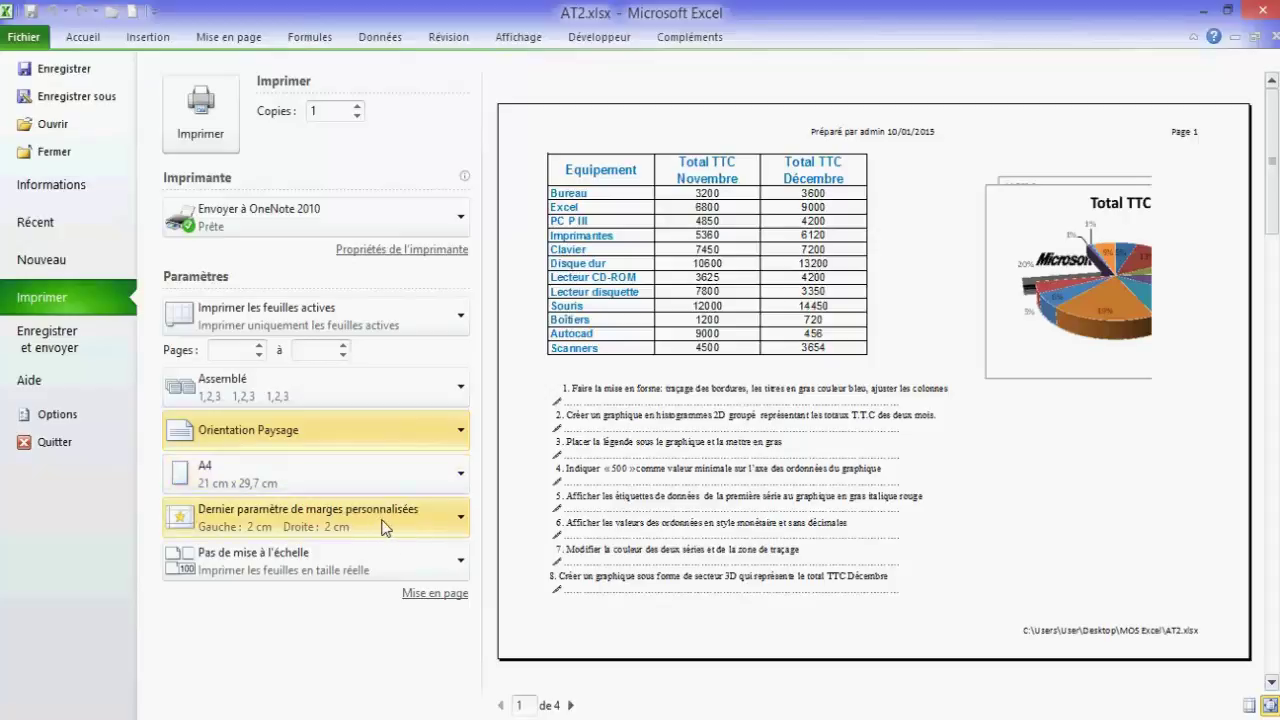
pyautogui.click(442, 522)
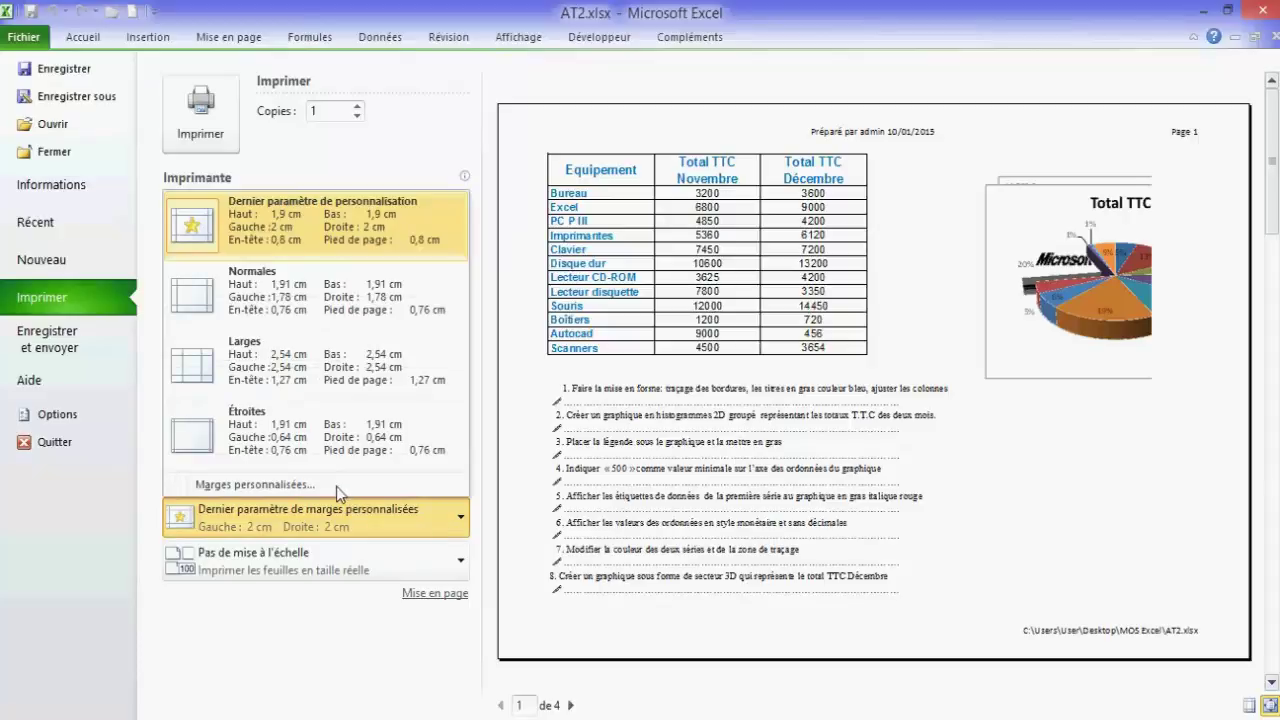
pyautogui.click(336, 486)
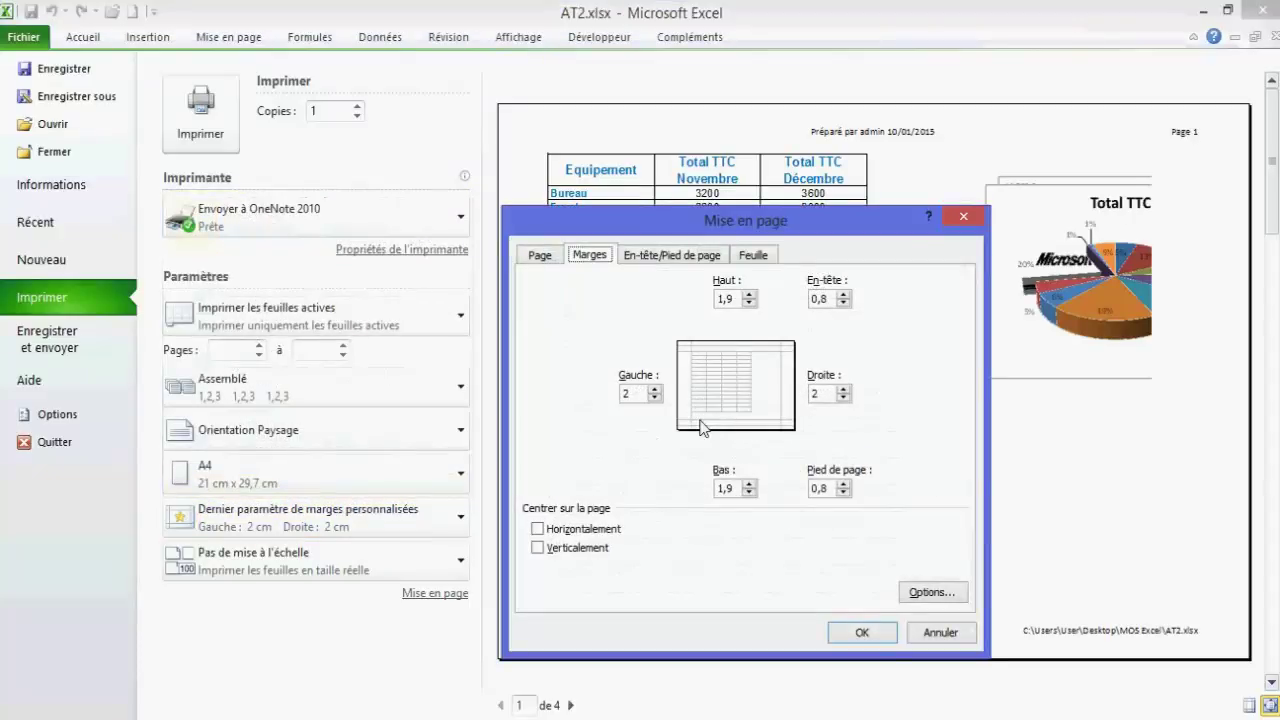